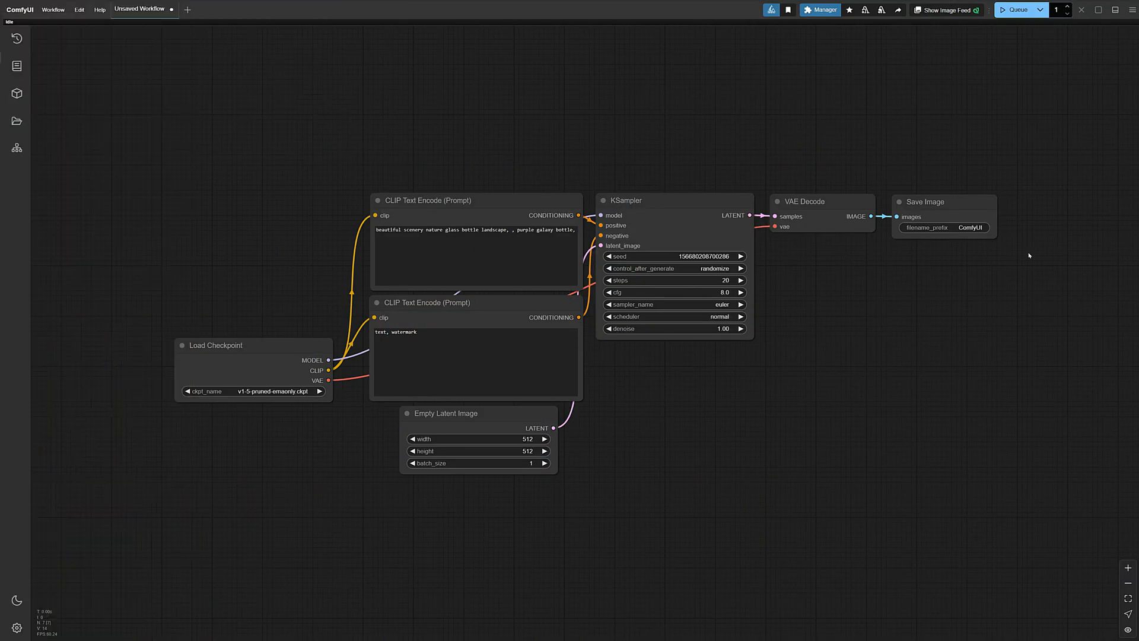
Load the Florence2 various-applications workflow JSON onto the canvas and fit it to view
drag(1029, 256, 551, 149)
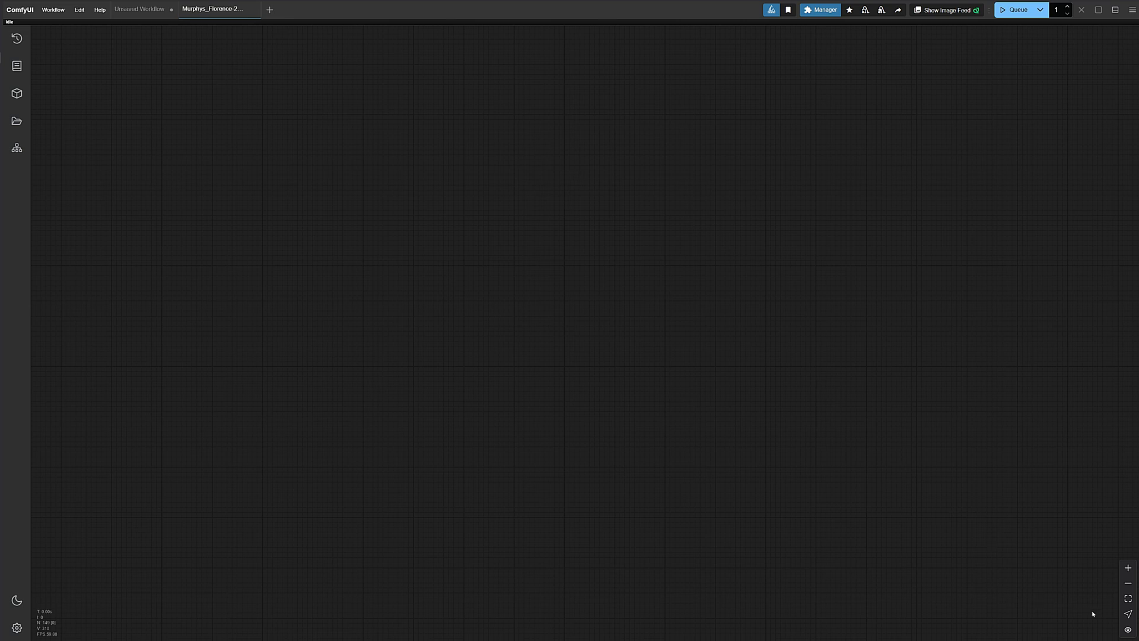
click(1130, 599)
click(1129, 599)
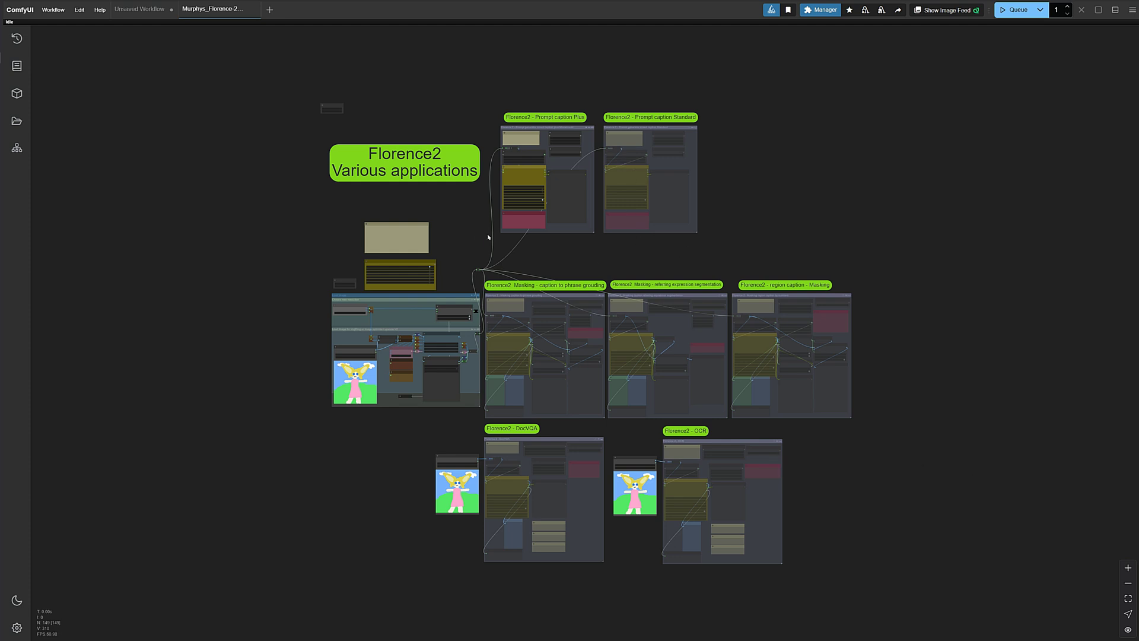
Set rows 2–7 of Fast Groups Muter to yes, from caption through DocVQA and OCR
scroll(454, 242, up, 8)
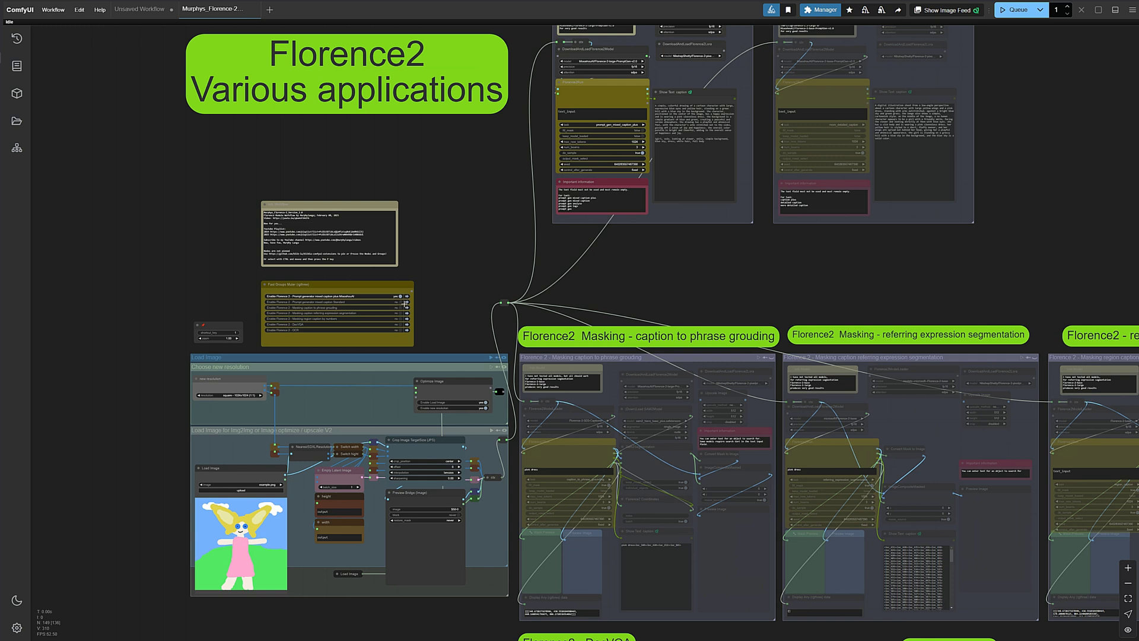
click(401, 302)
click(402, 307)
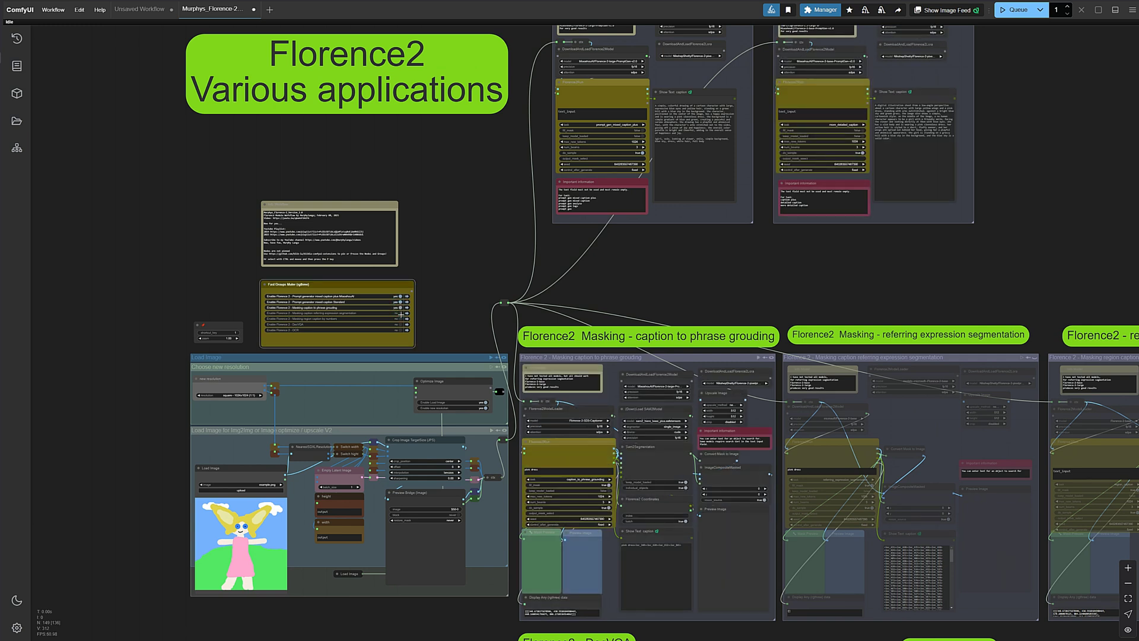
click(401, 313)
click(401, 319)
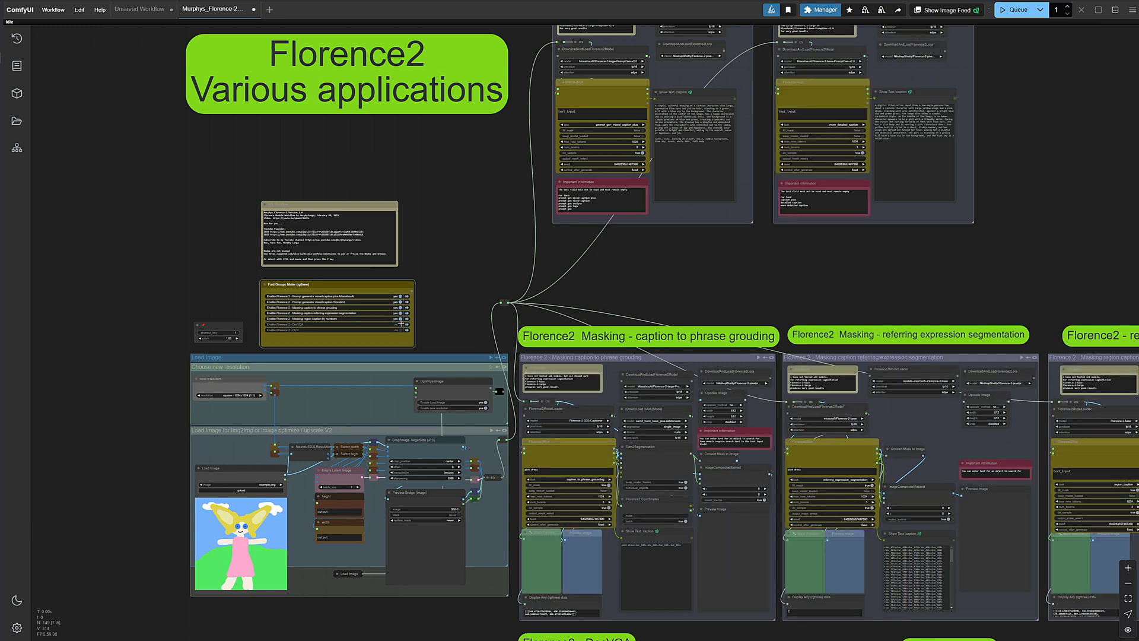
click(401, 324)
click(401, 330)
scroll(472, 283, down, 8)
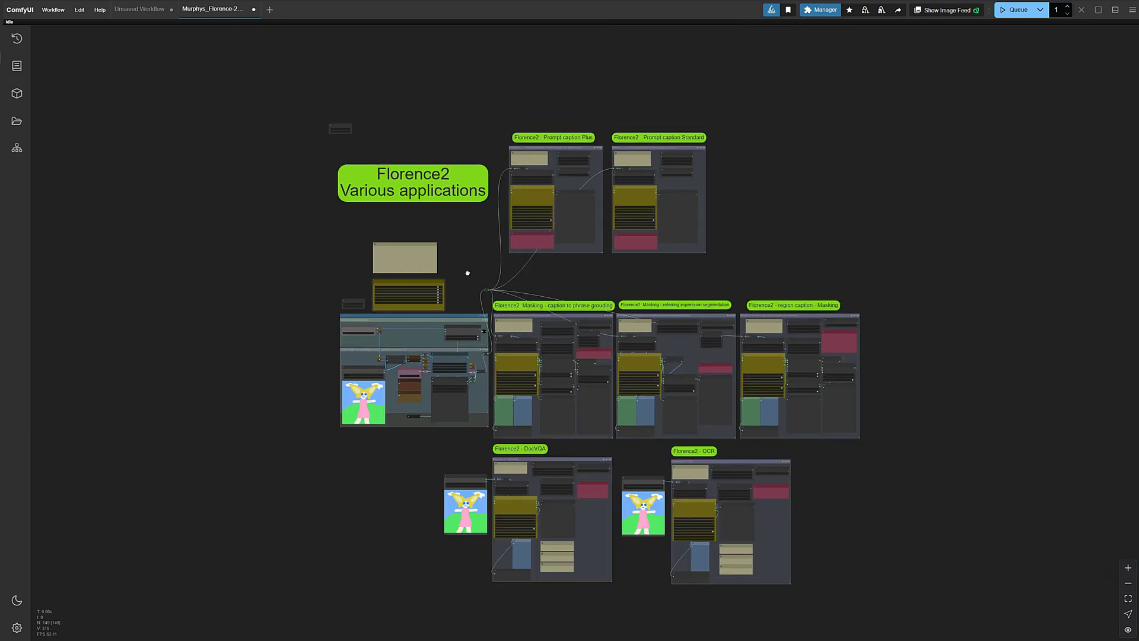
Queue the full Florence2 workflow on the cartoon girl image and show the execution log
drag(457, 268, 425, 221)
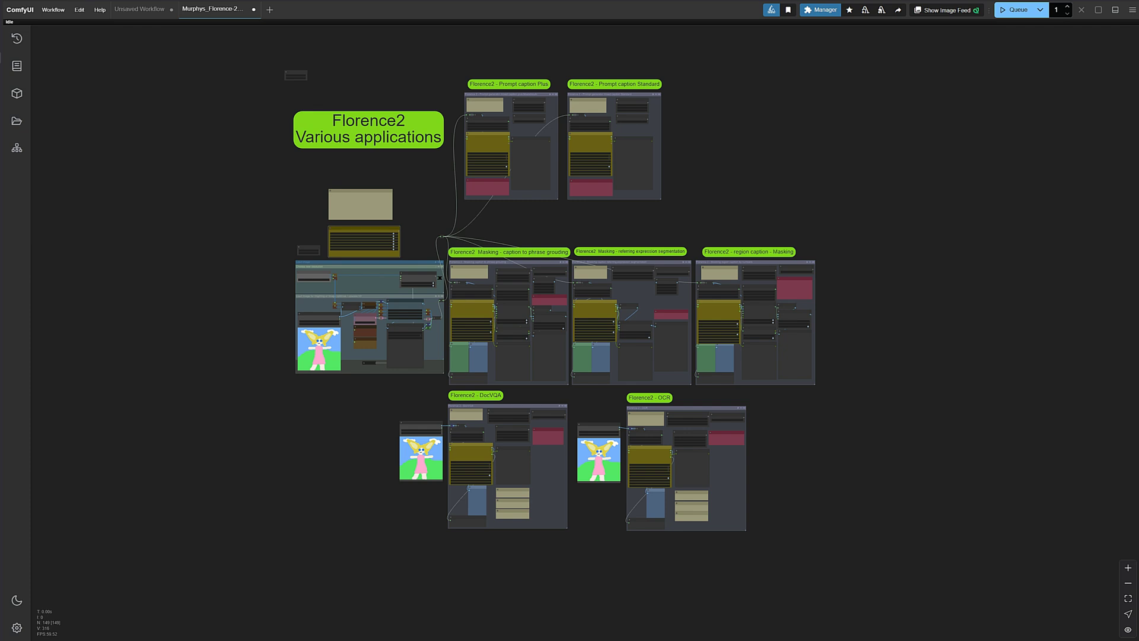
click(1020, 10)
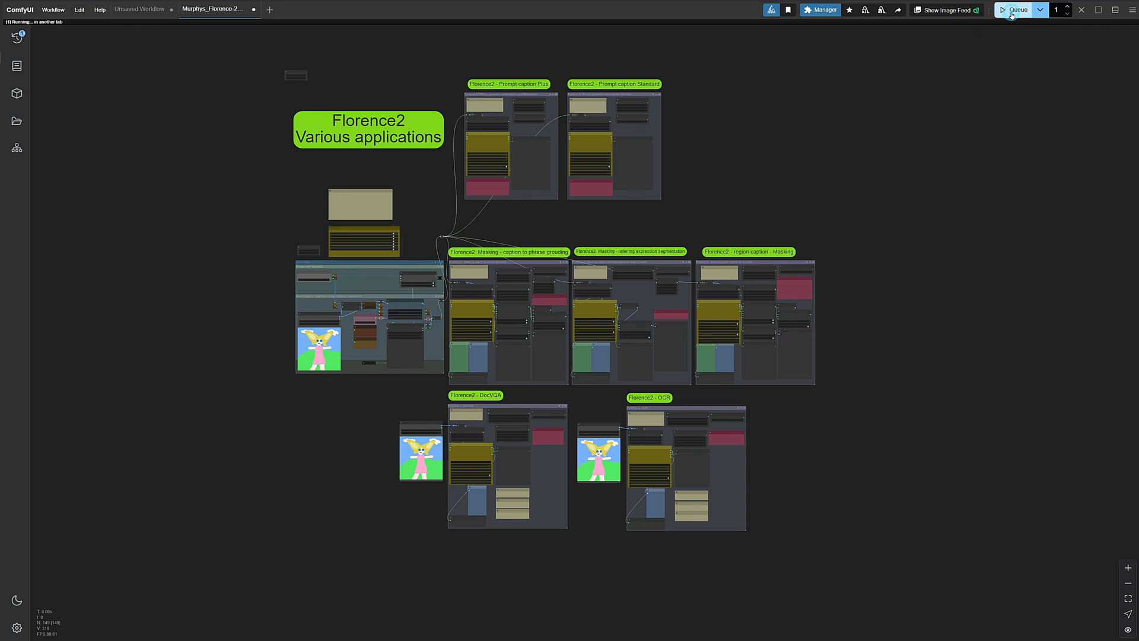
click(1115, 10)
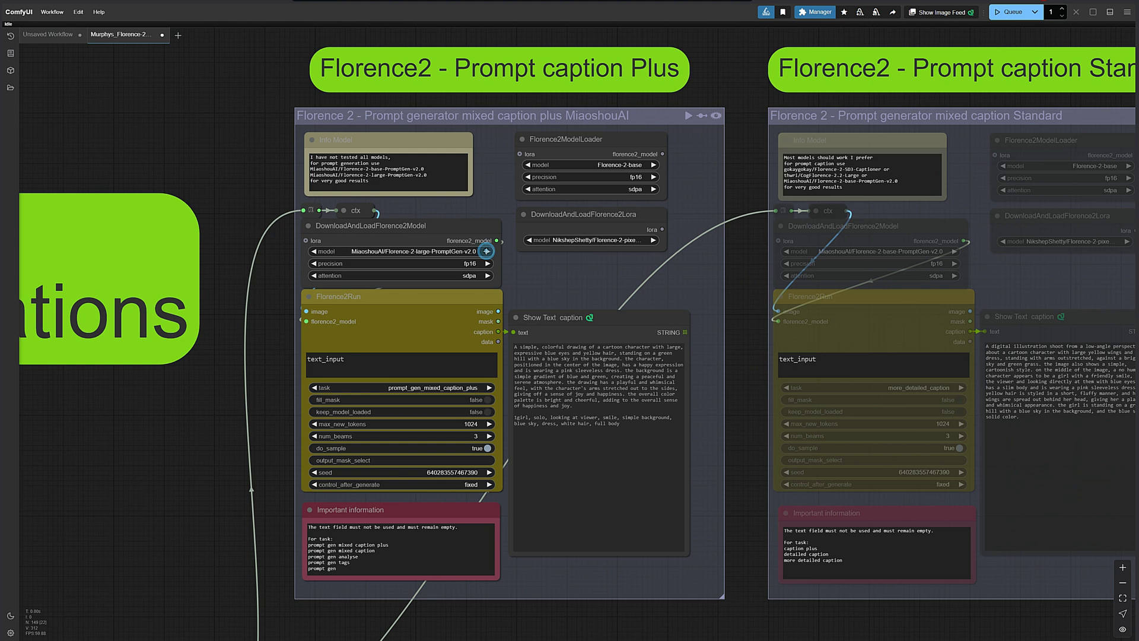
Switch the Plus group model to MiaoshouAI/Florence-2-base-PromptGen-v2.0 and rerun the workflow
click(471, 252)
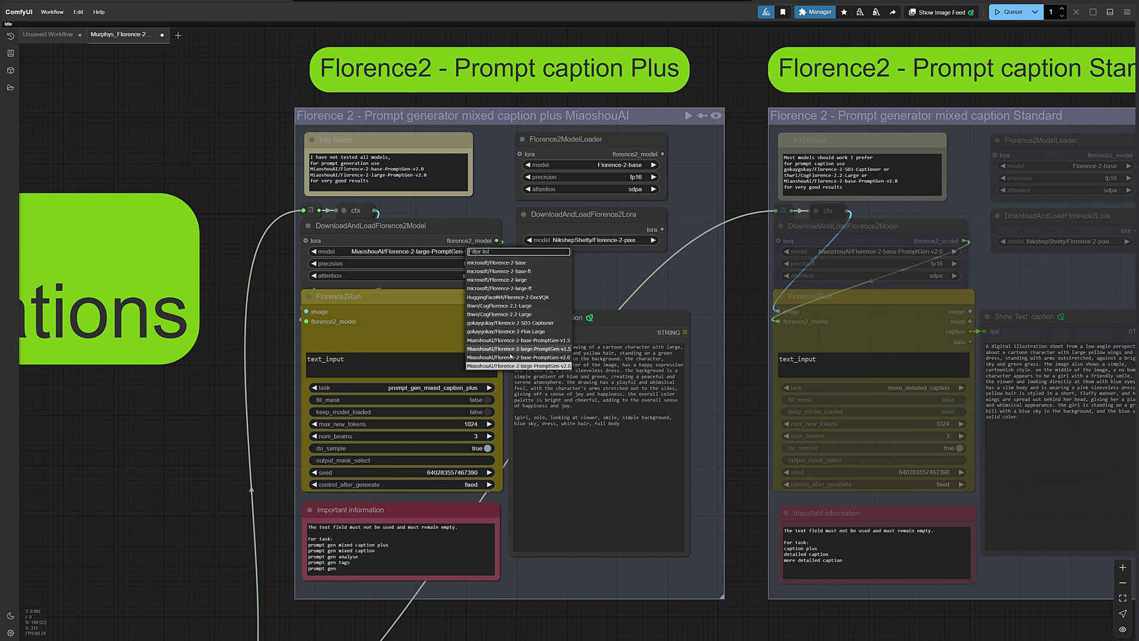
click(534, 357)
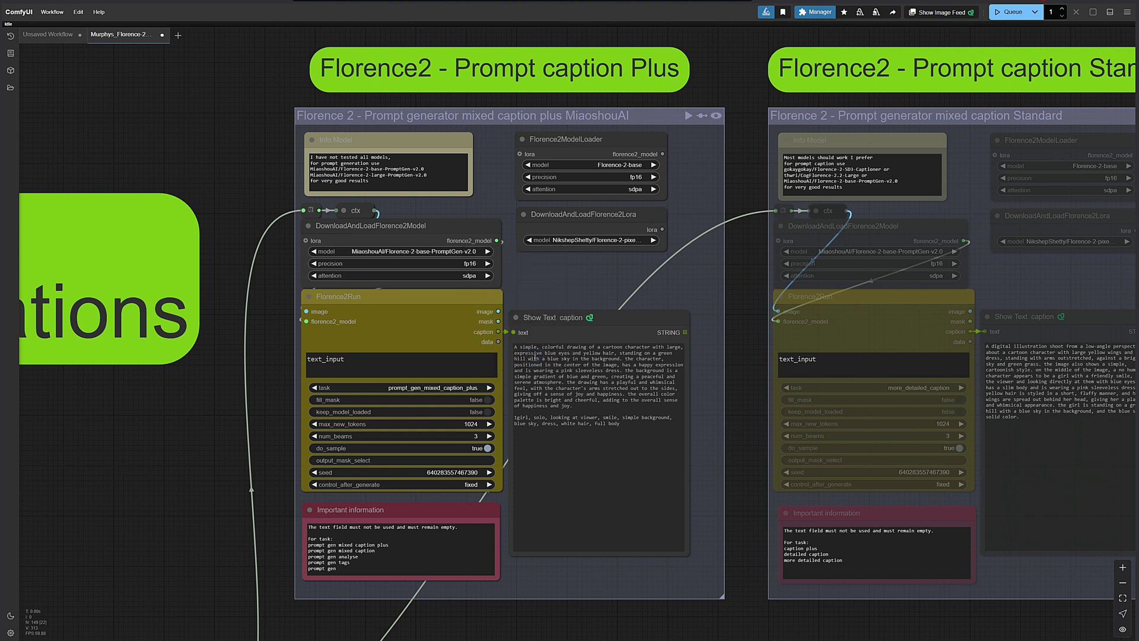
click(1012, 12)
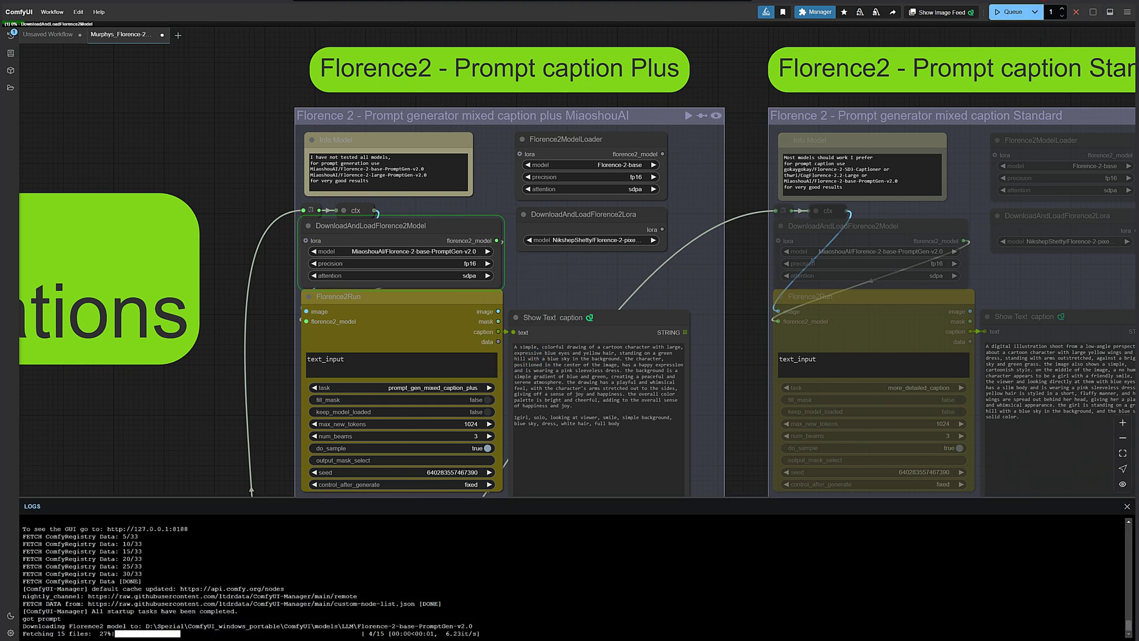
Browse into a subfolder of the ComfyUI models folder and close the custom nodes manager
key(alt+Tab)
scroll(733, 413, down, 3)
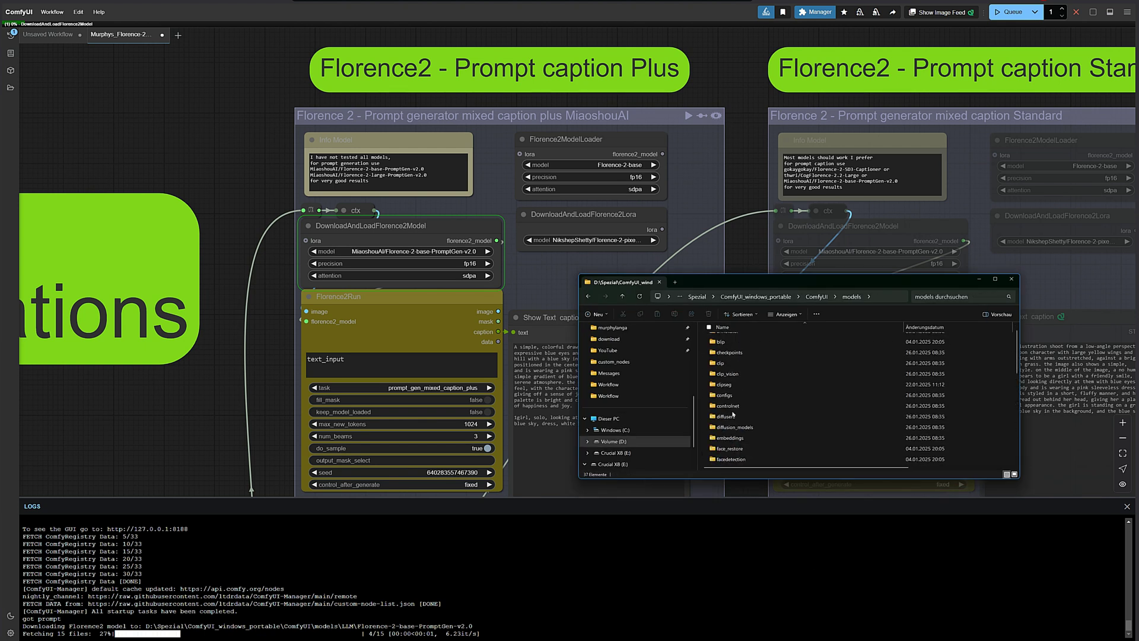
double_click(734, 427)
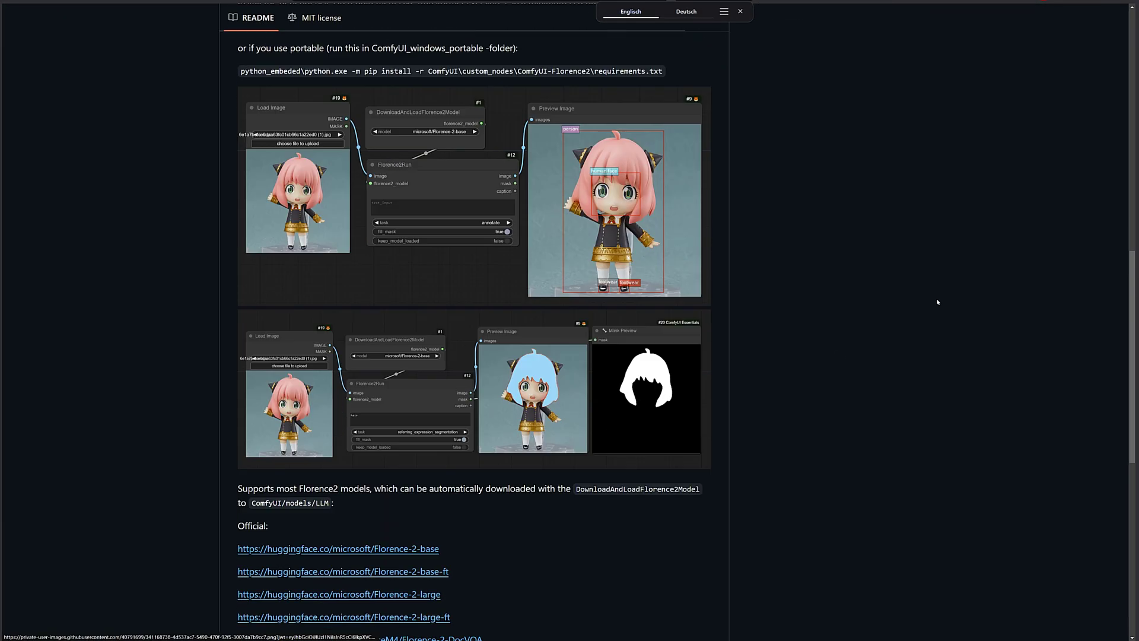
scroll(234, 497, down, 3)
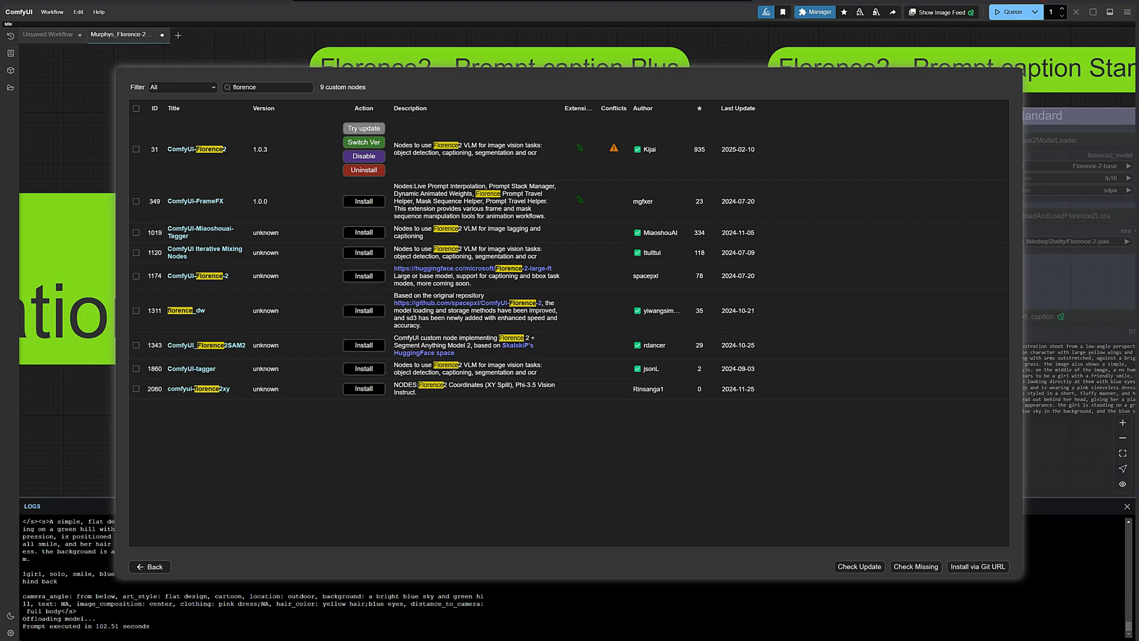
click(150, 567)
Open the Florence-2-base-PromptGen-v2.0 folder, widen the Größe column to read about 1.058.513 KB, then close Explorer
key(Escape)
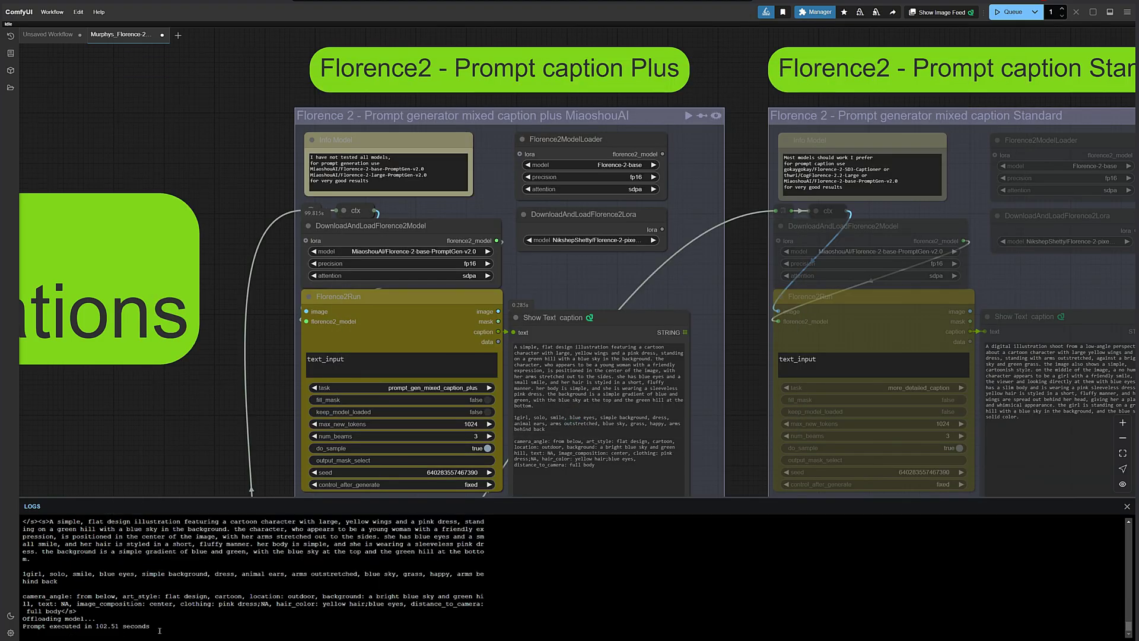
scroll(627, 316, down, 5)
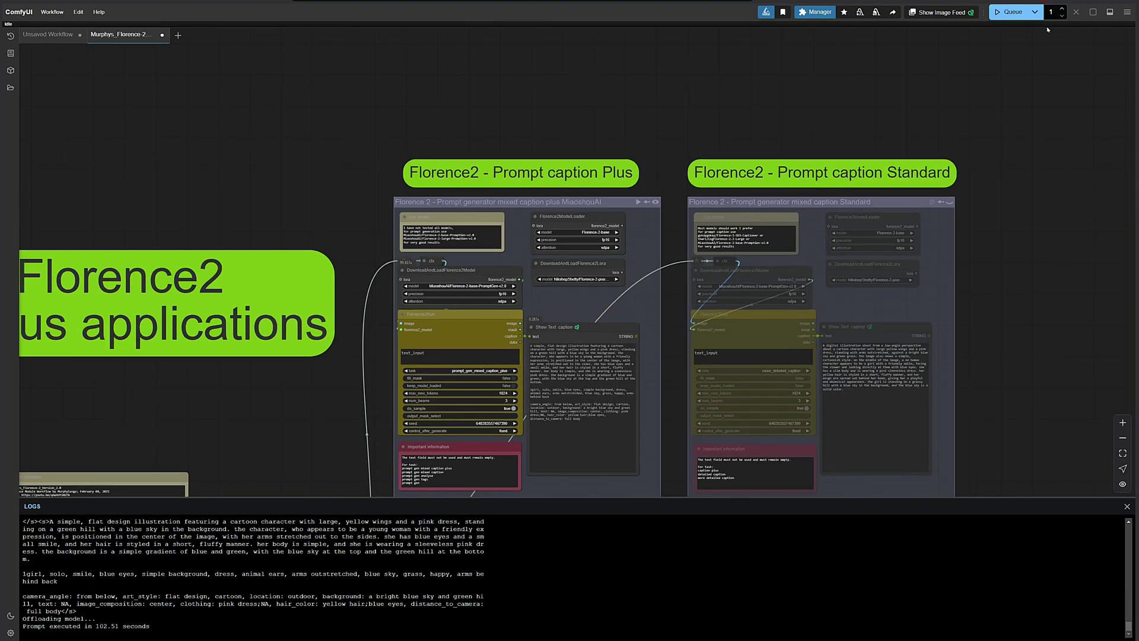
key(alt+Tab)
double_click(748, 338)
scroll(943, 384, up, 1)
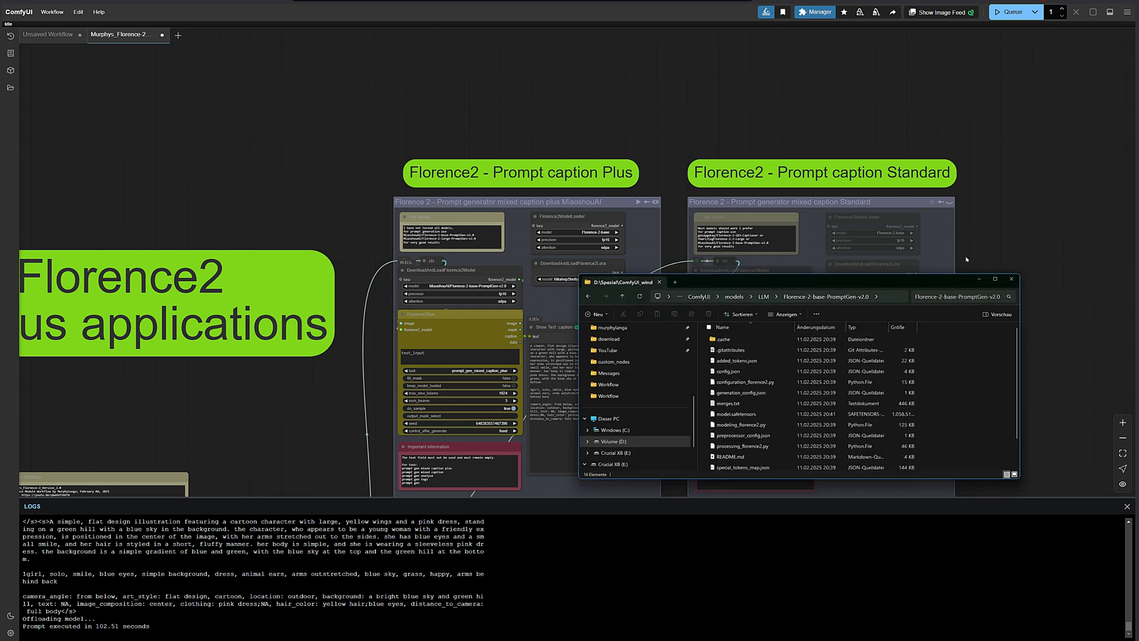
double_click(919, 327)
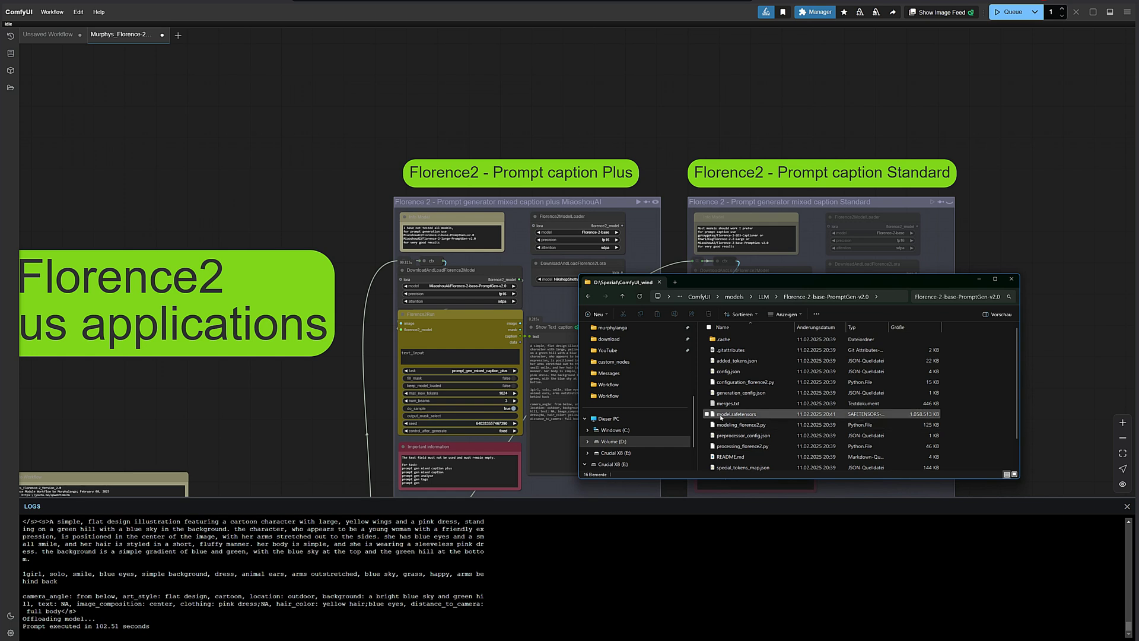
click(1014, 282)
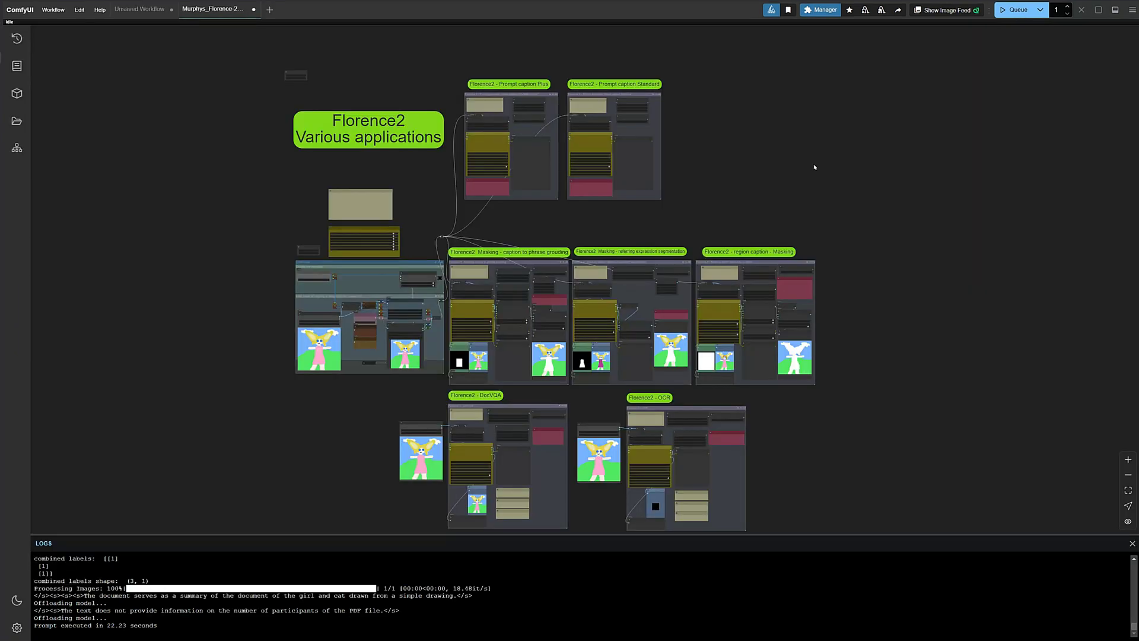
scroll(779, 181, up, 4)
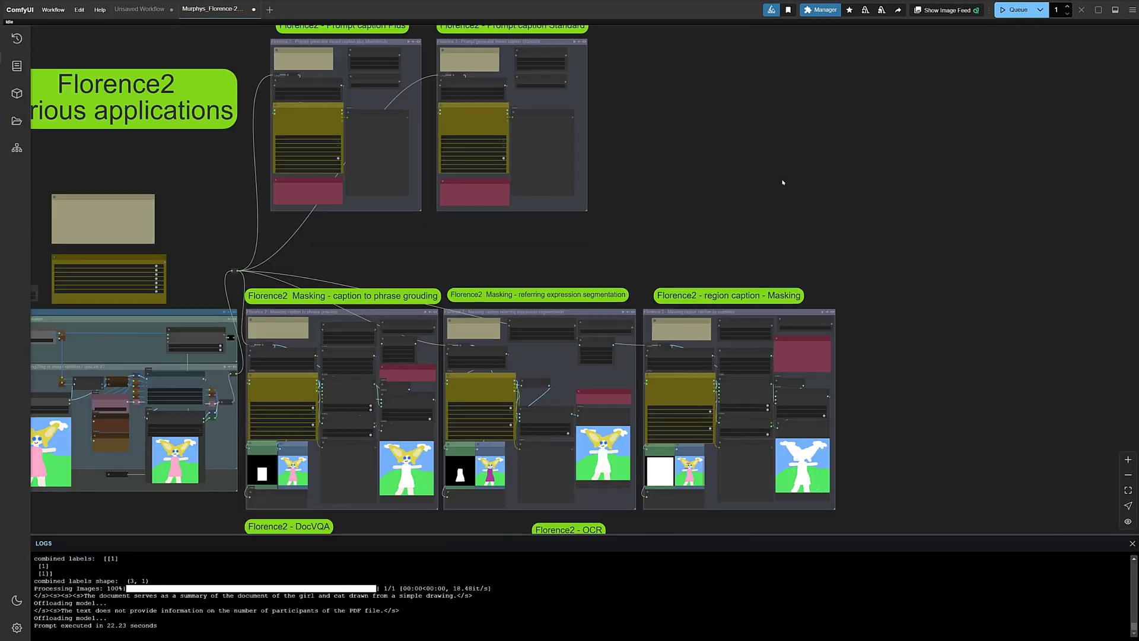
scroll(780, 181, up, 2)
key(1)
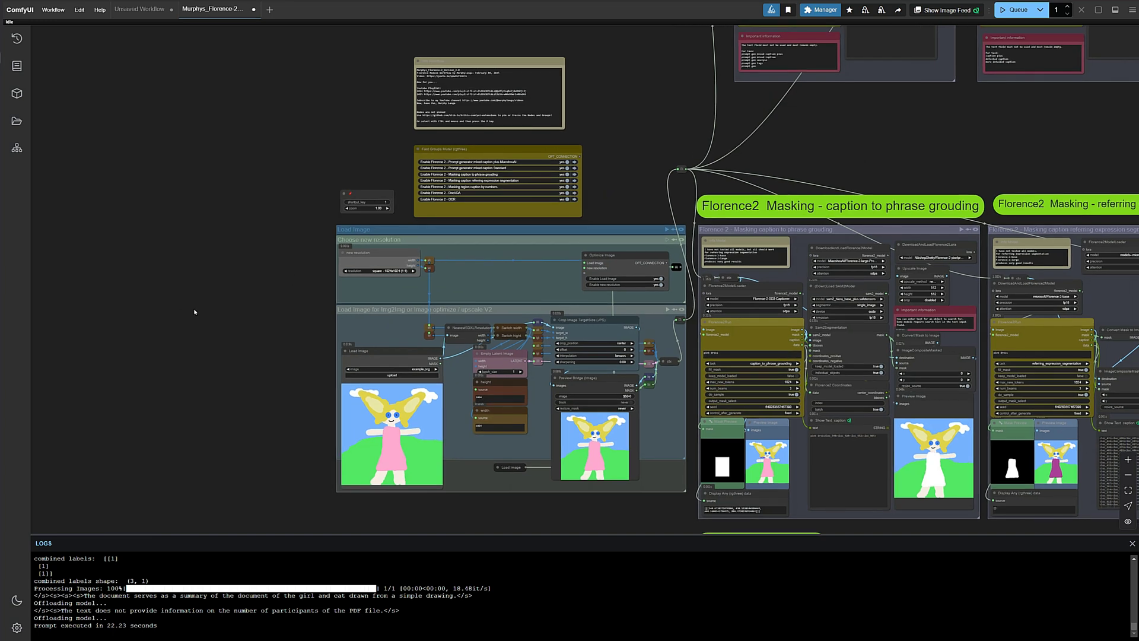
scroll(101, 275, up, 3)
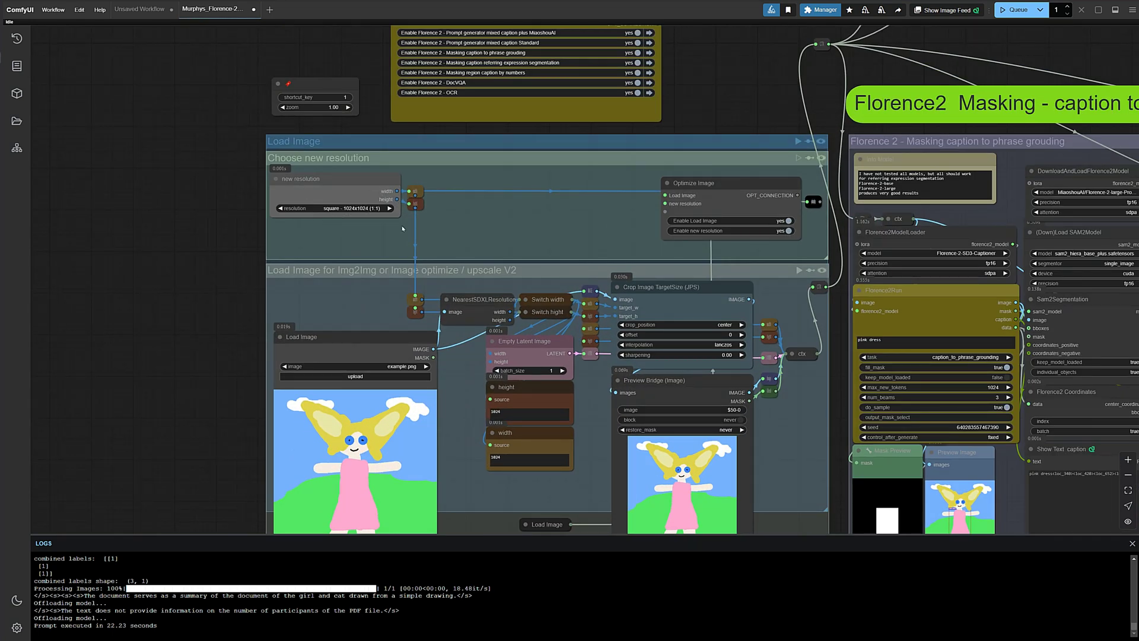
drag(186, 315, 97, 259)
scroll(99, 269, down, 2)
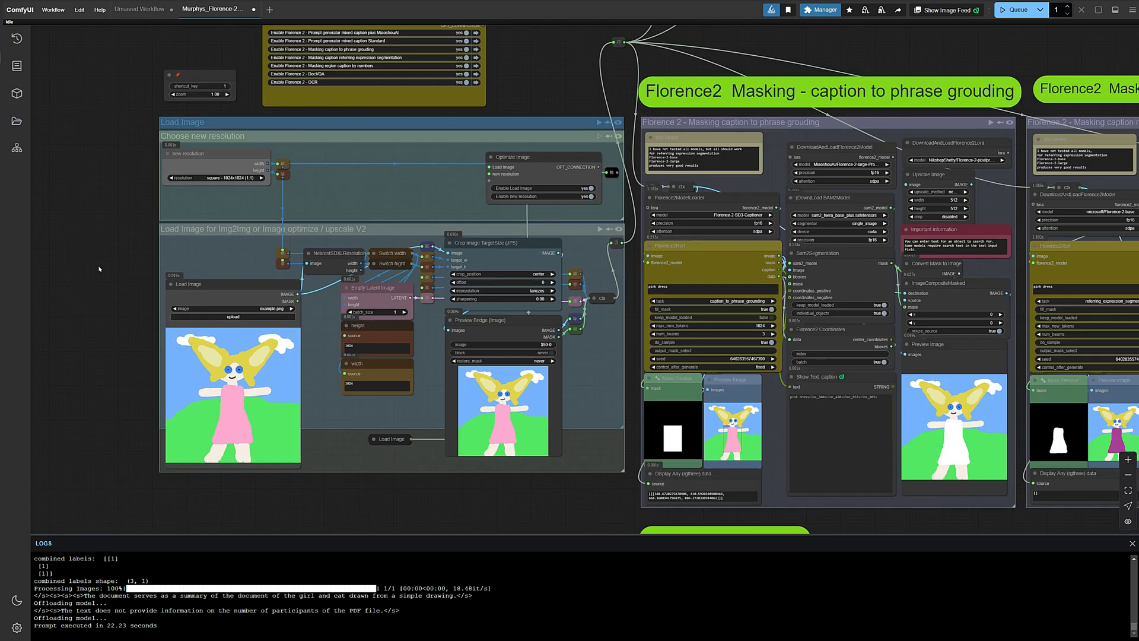
scroll(489, 333, up, 2)
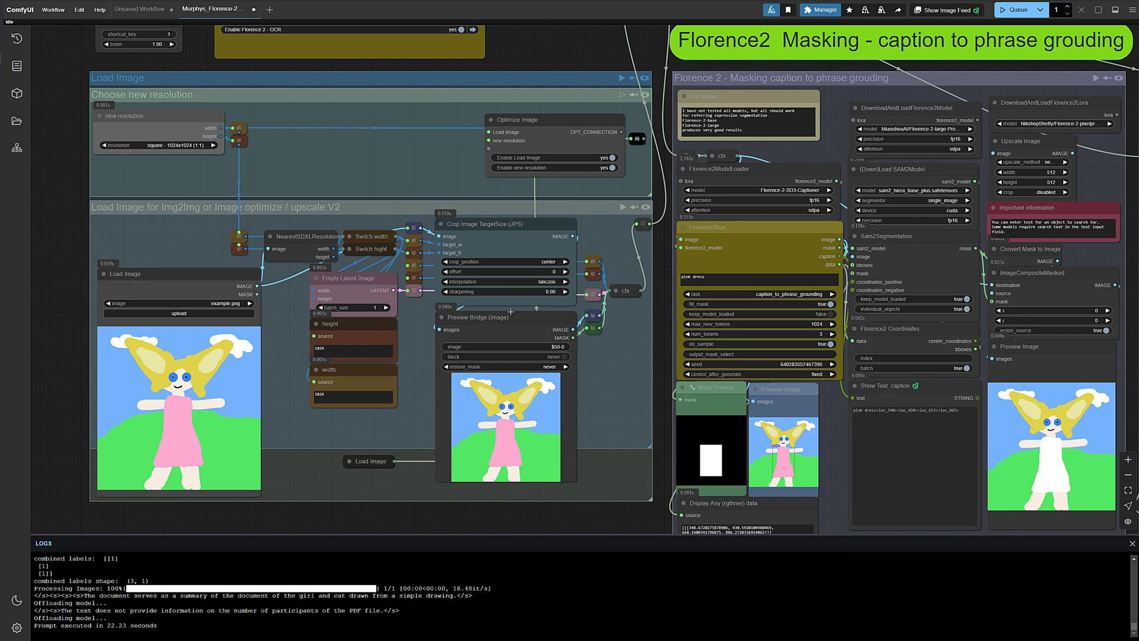
click(548, 262)
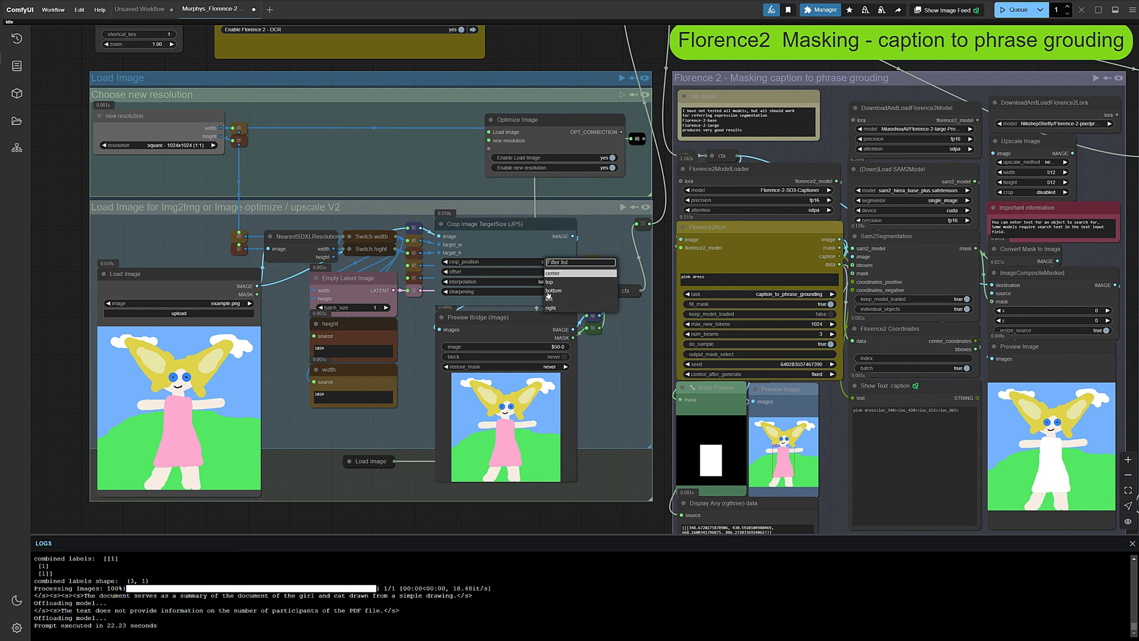
click(551, 273)
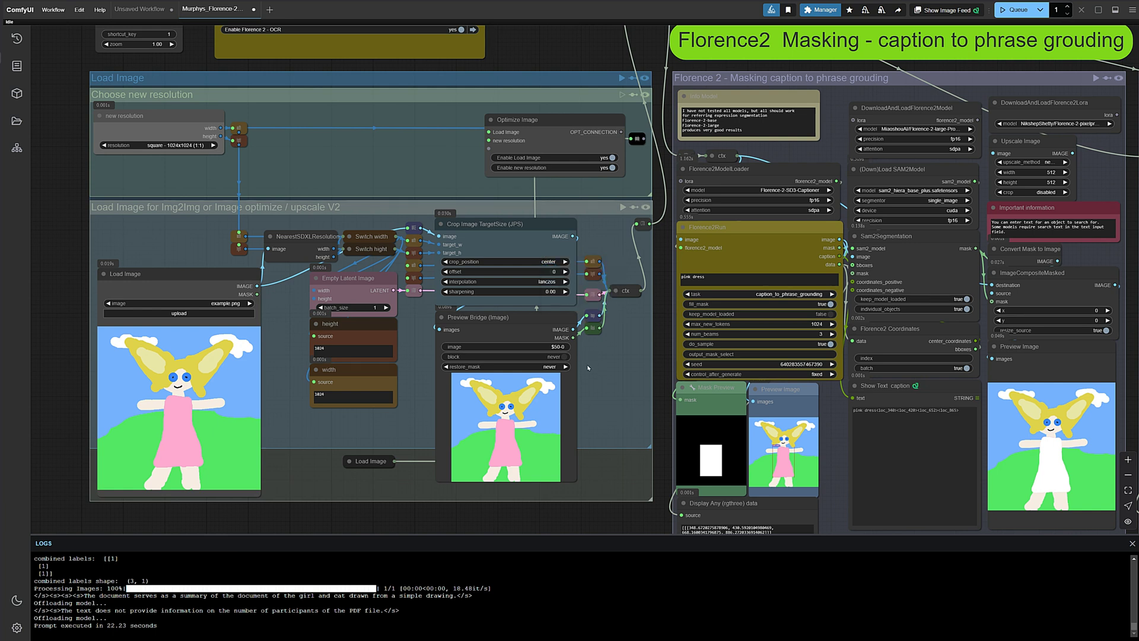
scroll(589, 369, down, 3)
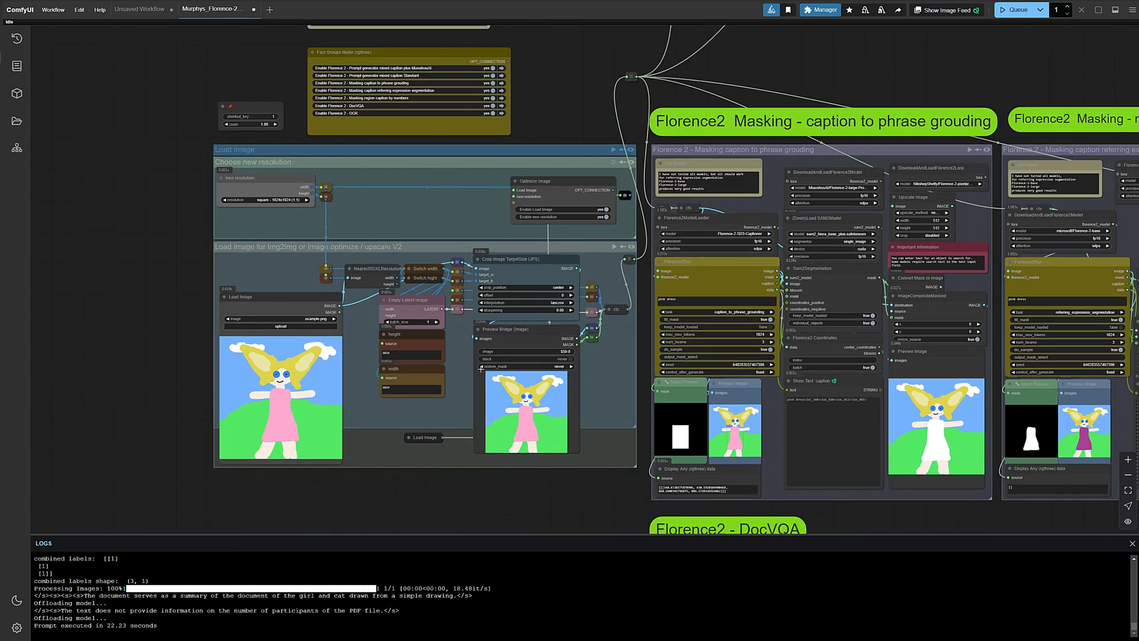
scroll(479, 368, up, 4)
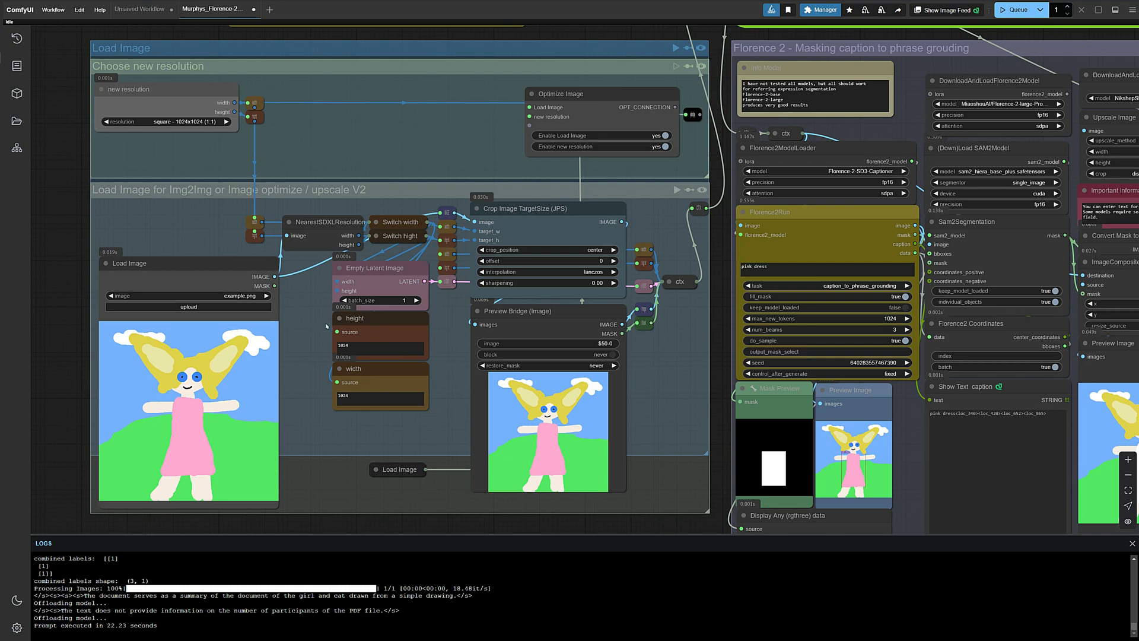
scroll(335, 325, down, 4)
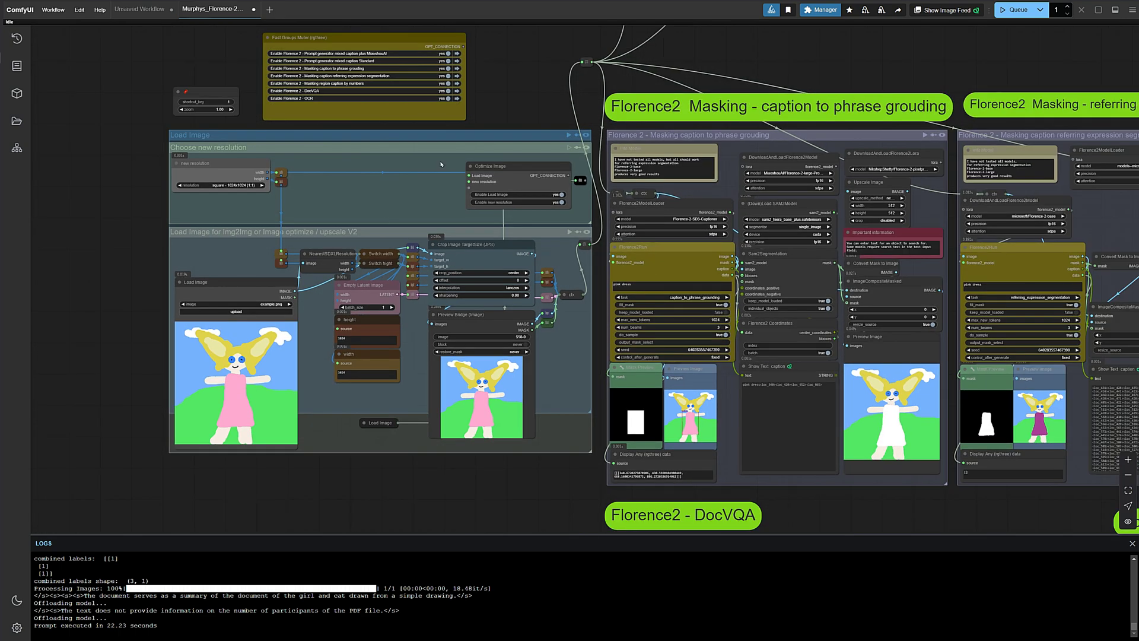
click(457, 54)
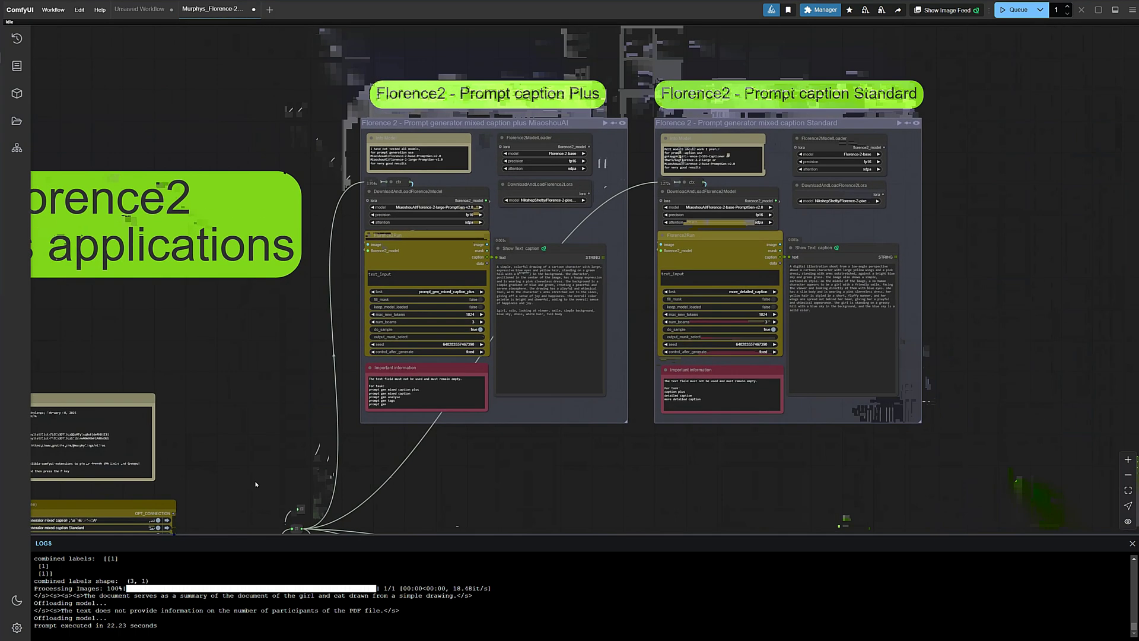
scroll(353, 170, up, 5)
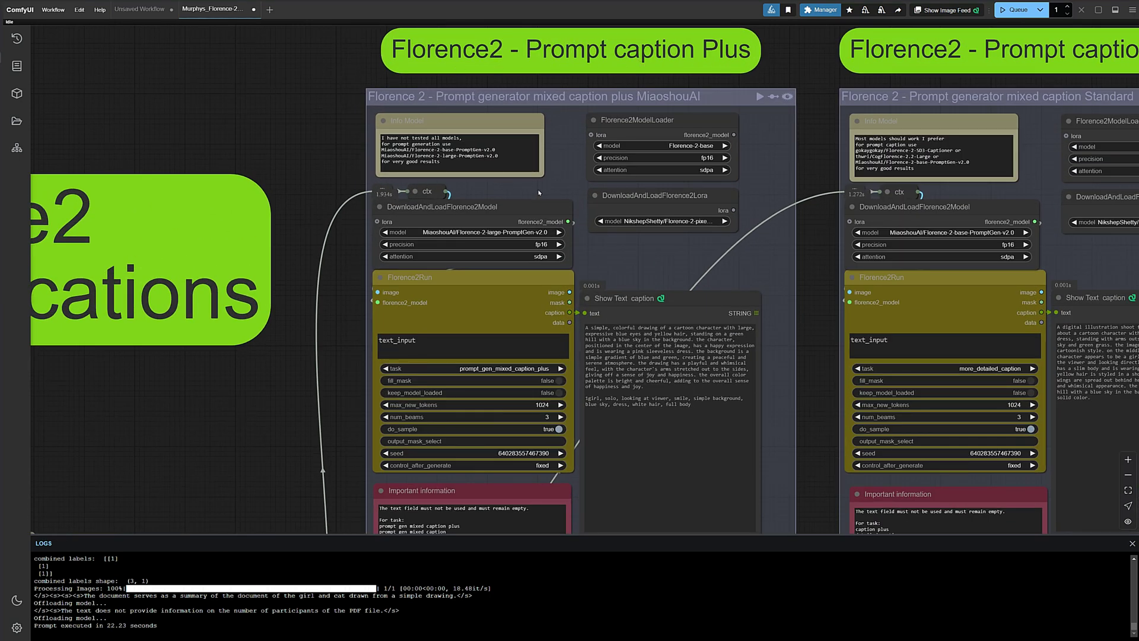
scroll(539, 192, up, 4)
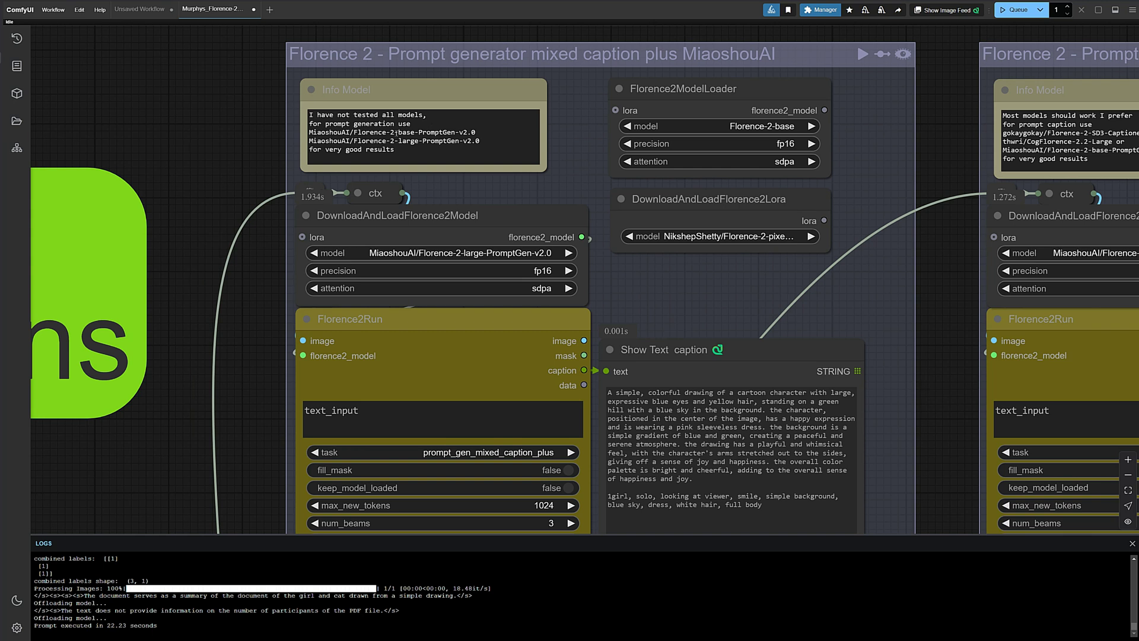
click(436, 254)
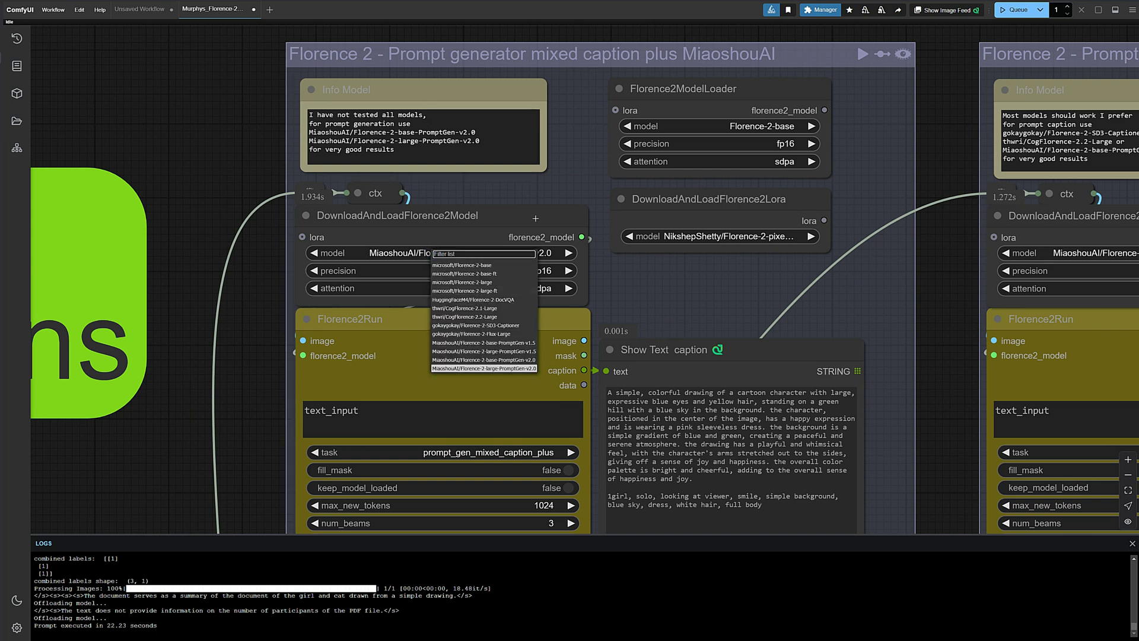
click(575, 168)
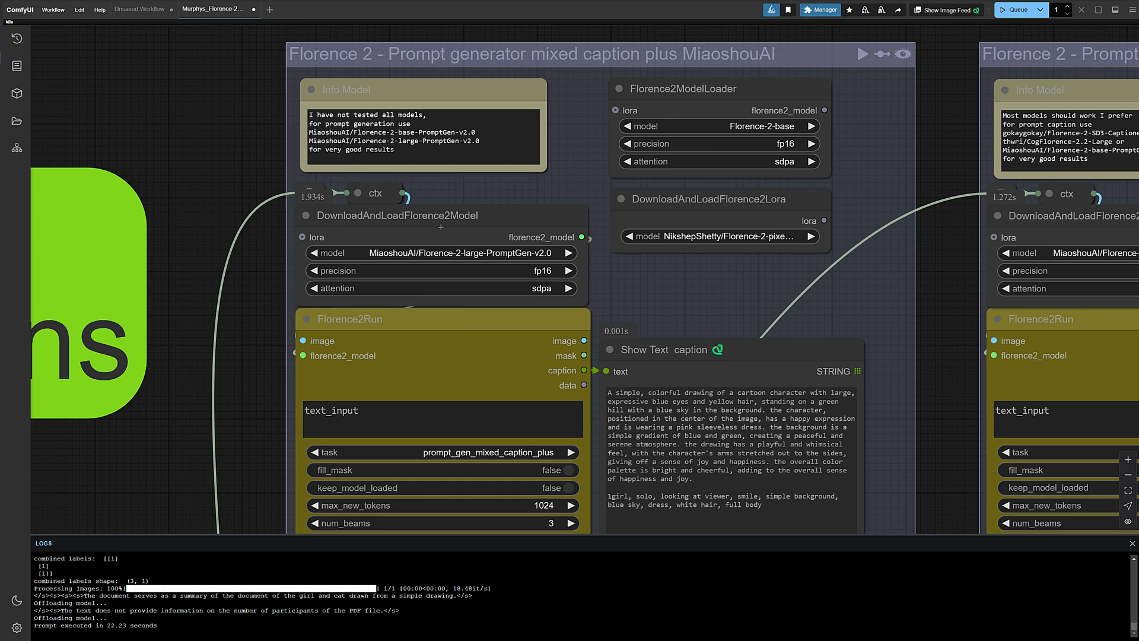
scroll(445, 225, down, 3)
drag(305, 363, 272, 227)
scroll(271, 227, up, 2)
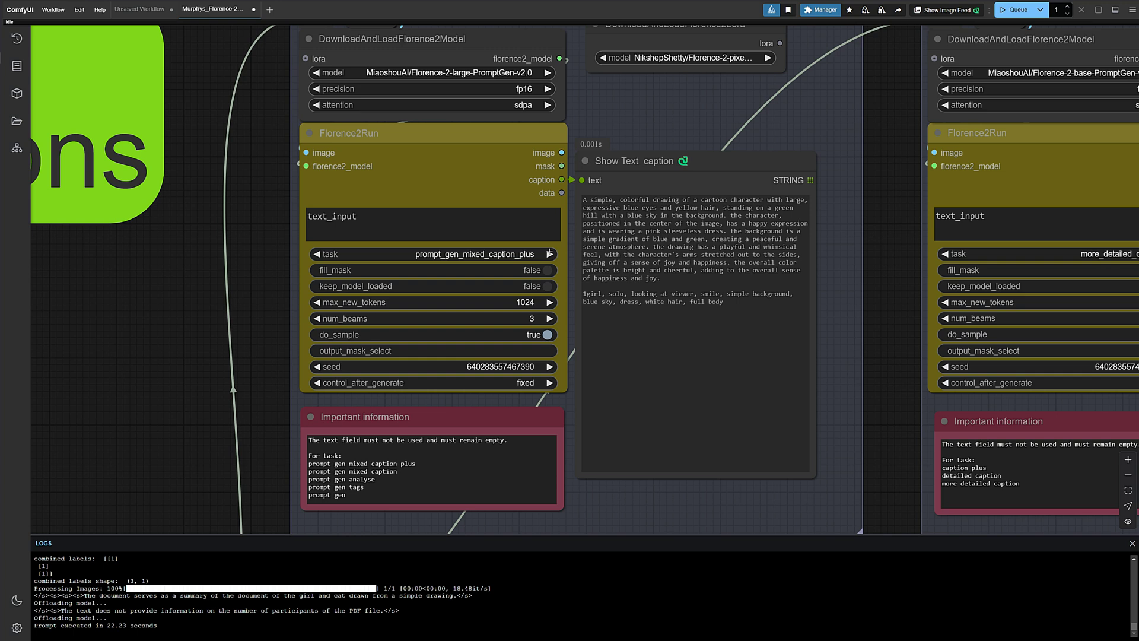
click(532, 254)
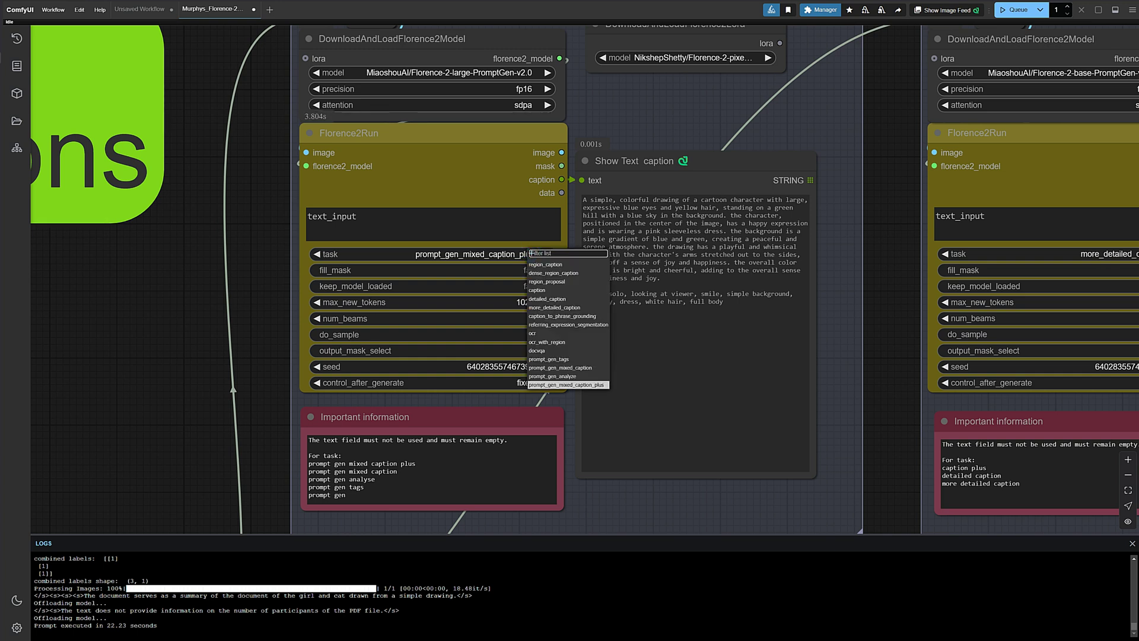
click(603, 513)
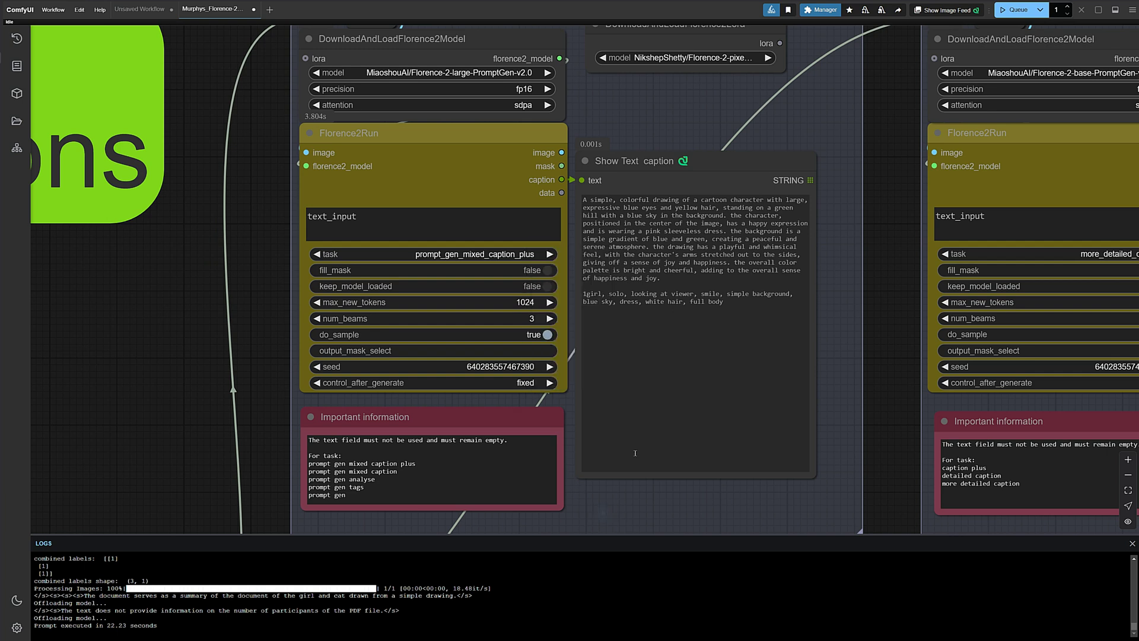
scroll(608, 157, up, 3)
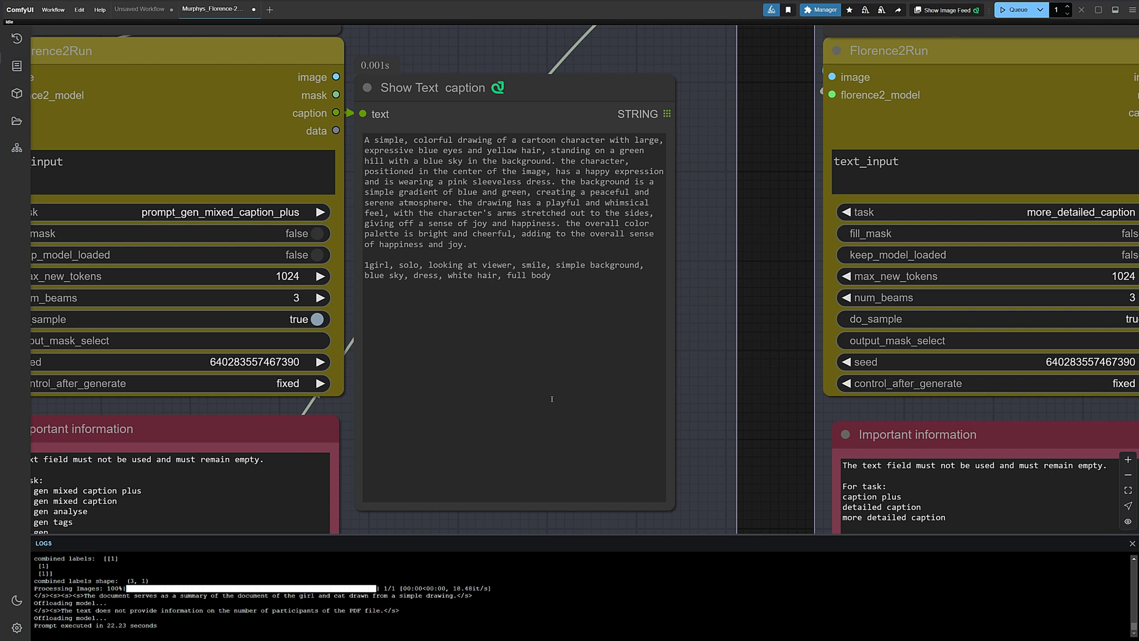
scroll(715, 308, down, 5)
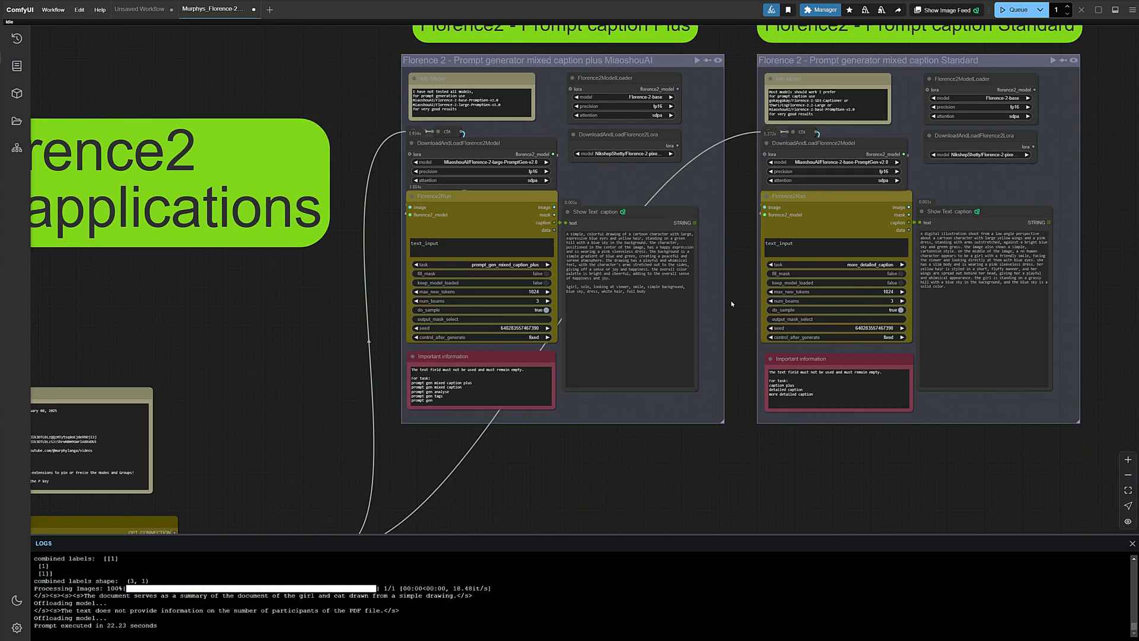
scroll(734, 301, up, 3)
drag(734, 301, 461, 297)
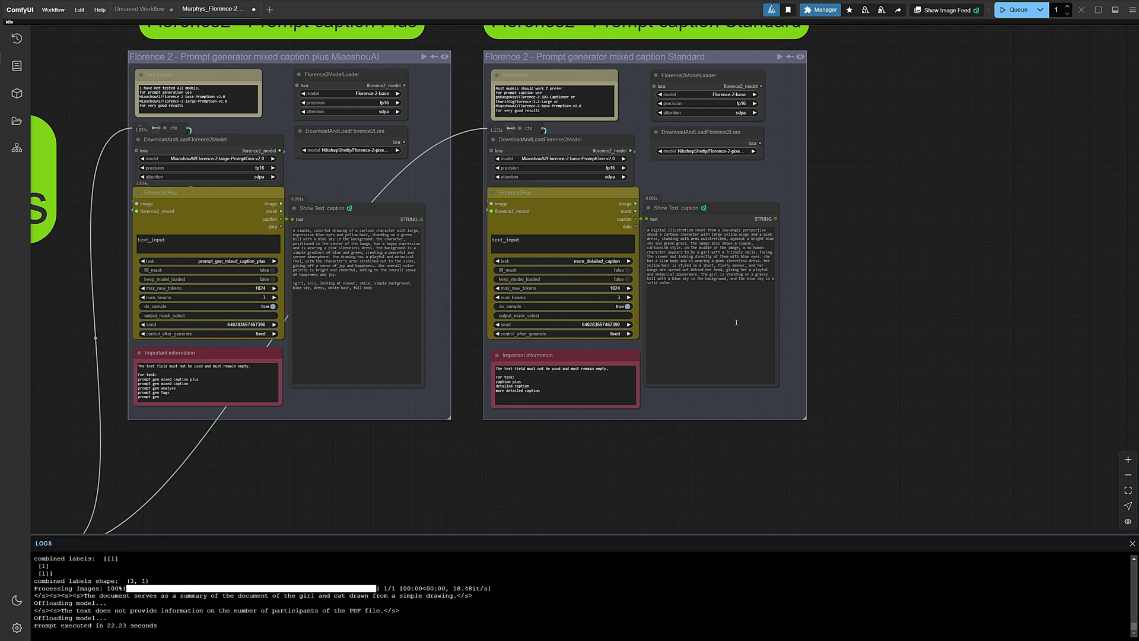
scroll(919, 274, up, 3)
drag(916, 310, 1010, 315)
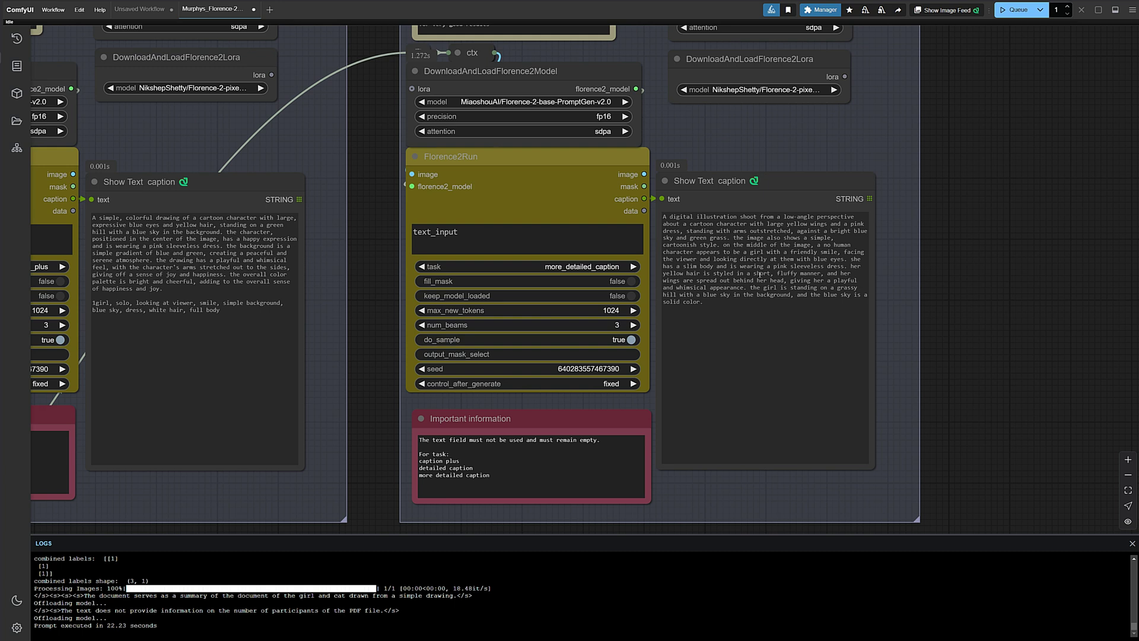
drag(726, 161, 828, 222)
scroll(764, 222, up, 3)
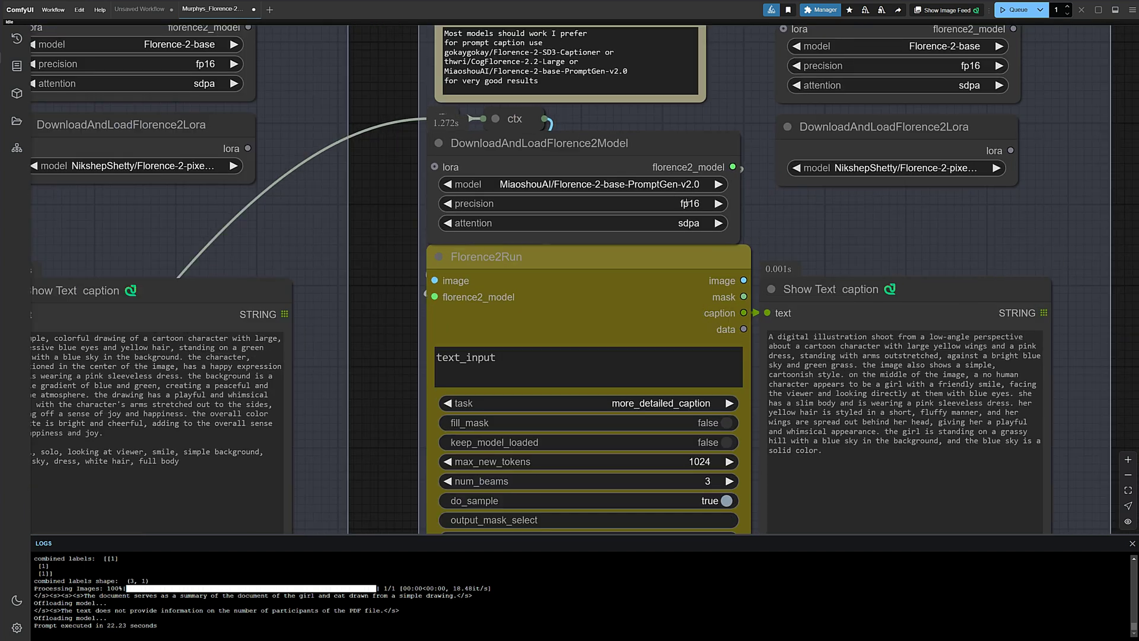
click(686, 203)
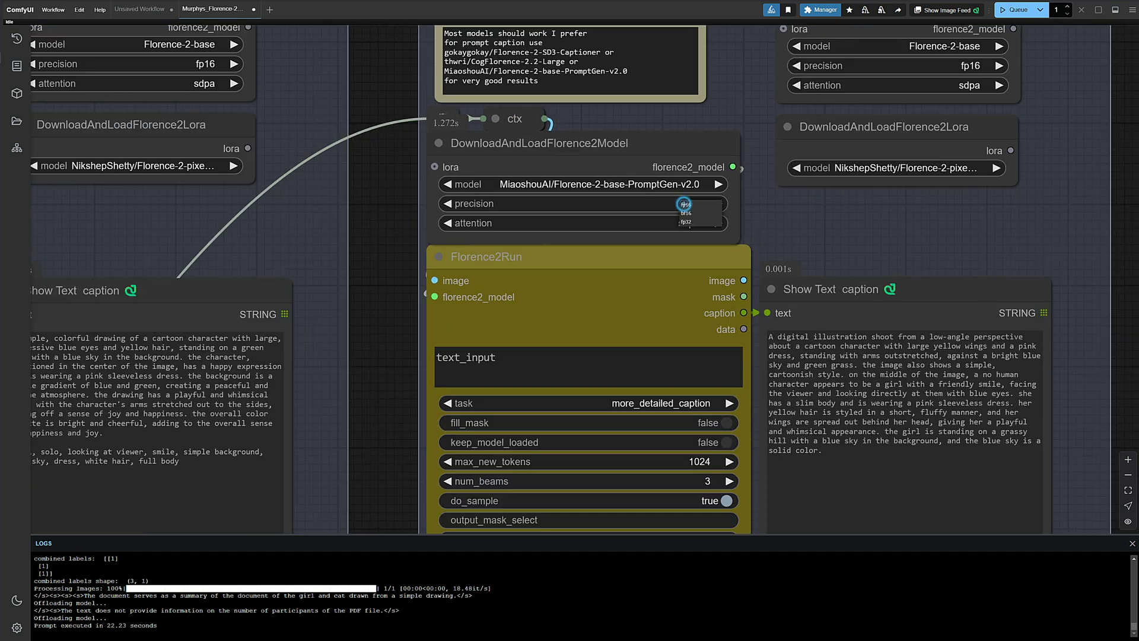
click(798, 214)
scroll(799, 213, down, 2)
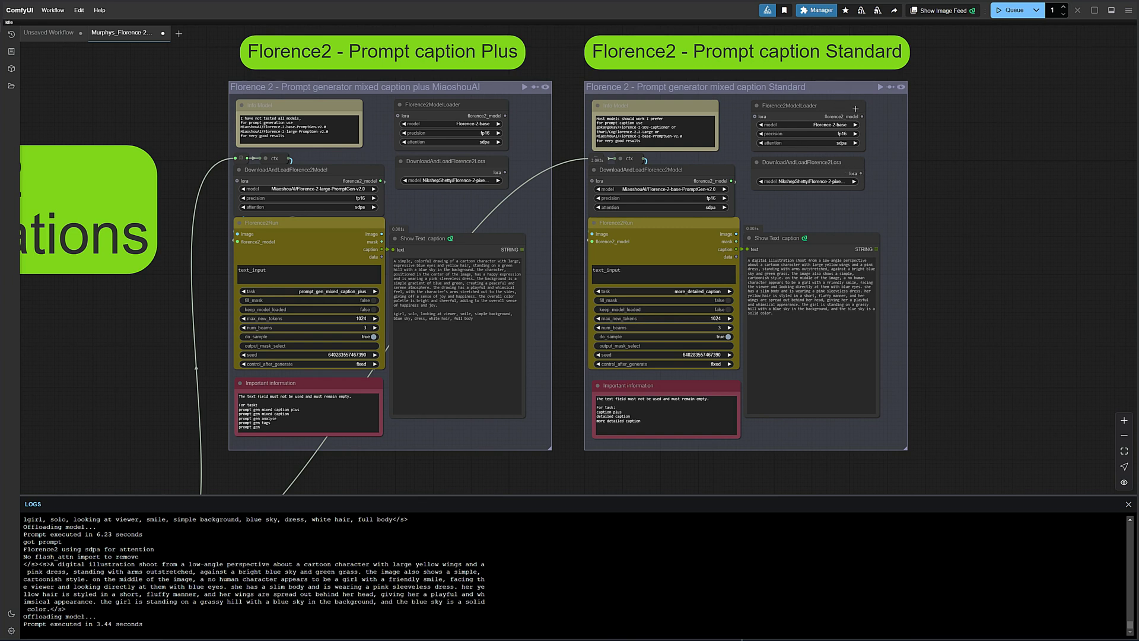
Wire Florence2ModelLoader into Florence2Run, move the download loader out, connect the LoRA output, and run
drag(862, 117, 593, 243)
drag(634, 172, 978, 201)
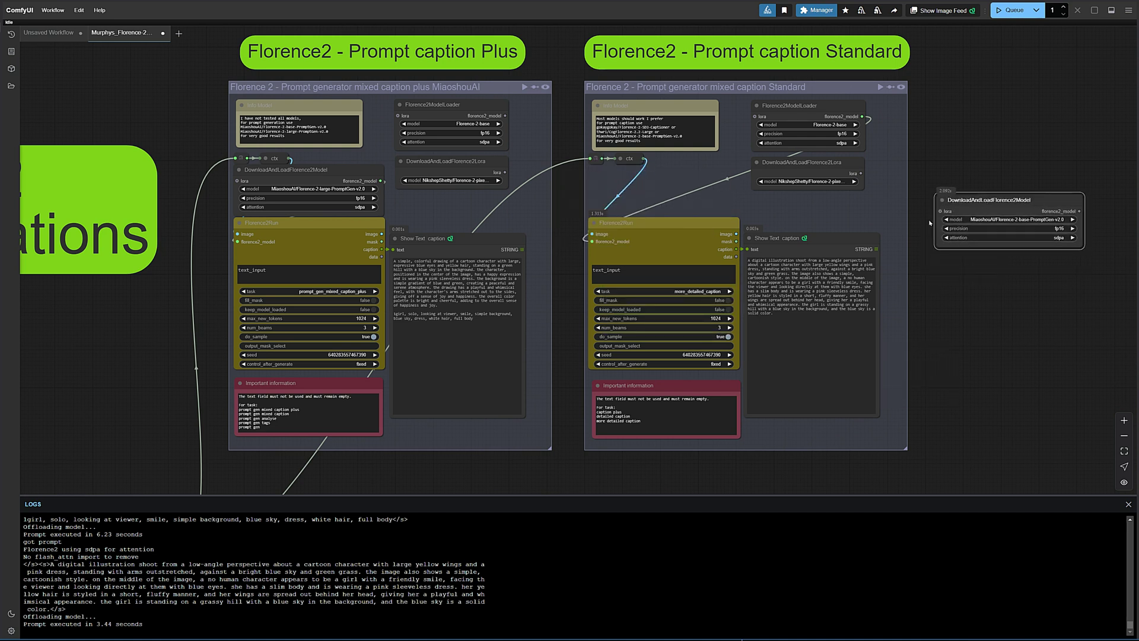
drag(861, 173, 777, 129)
click(1006, 10)
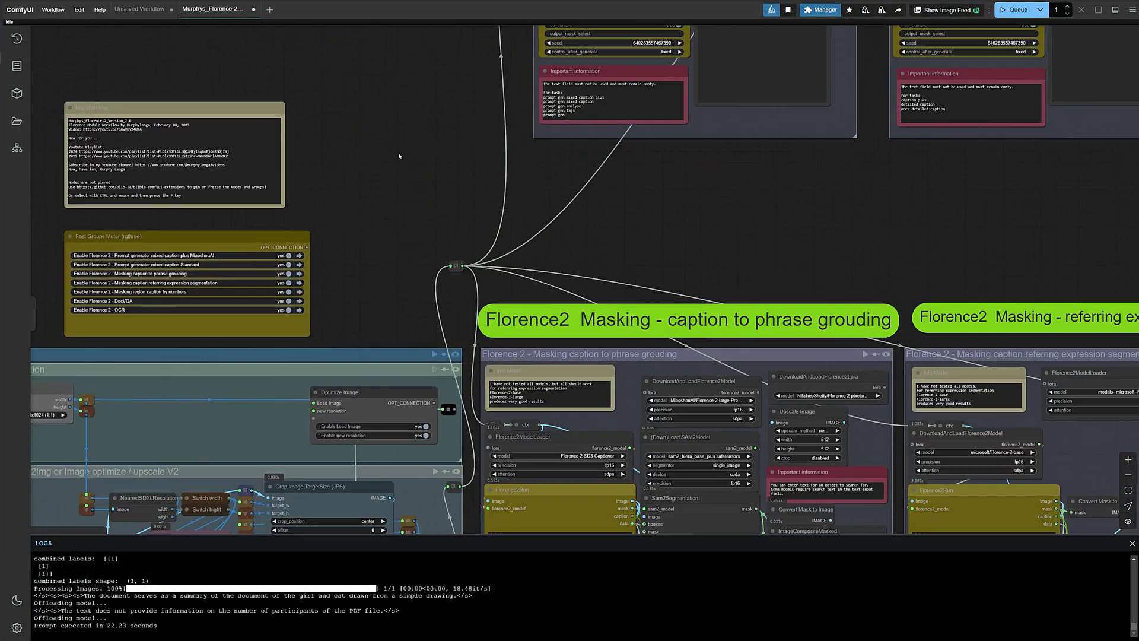
scroll(399, 156, down, 3)
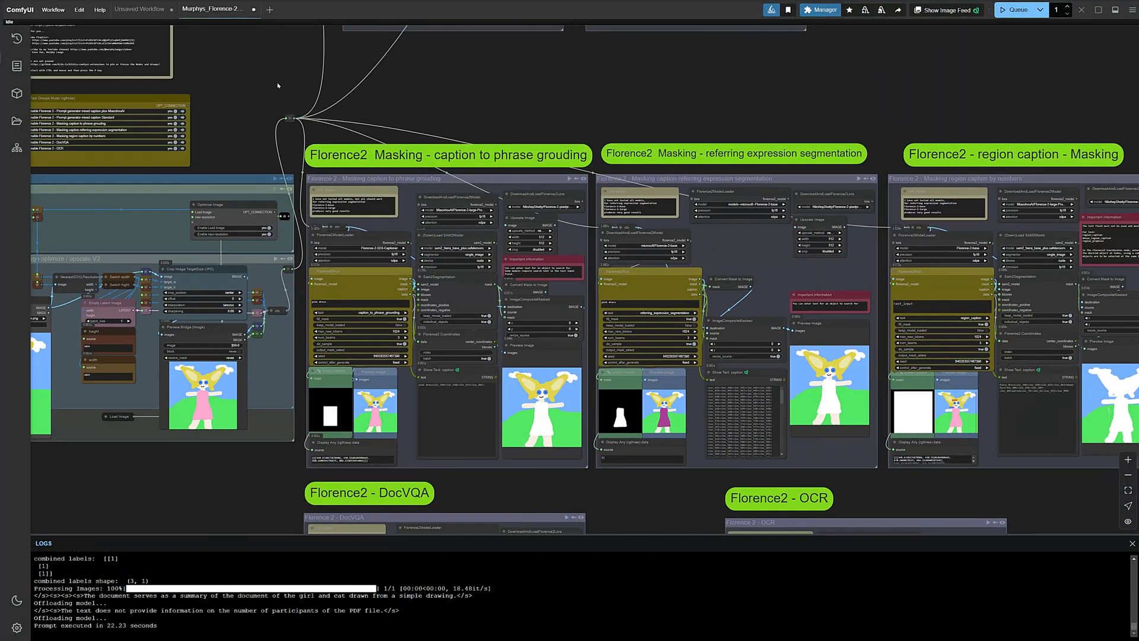
scroll(438, 168, up, 3)
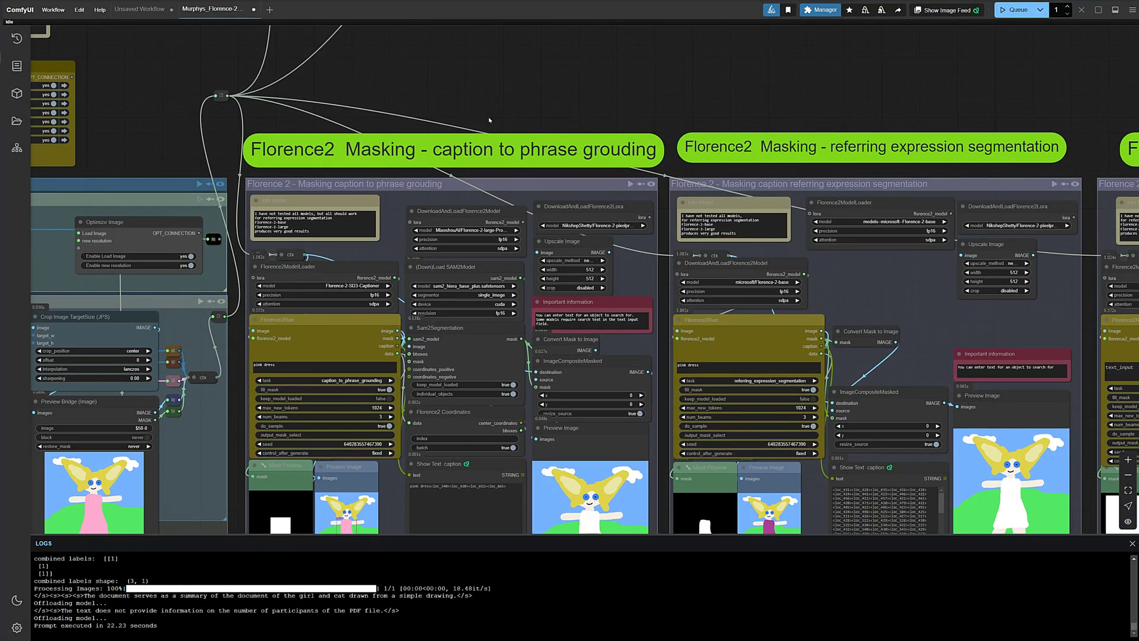
drag(490, 120, 491, 28)
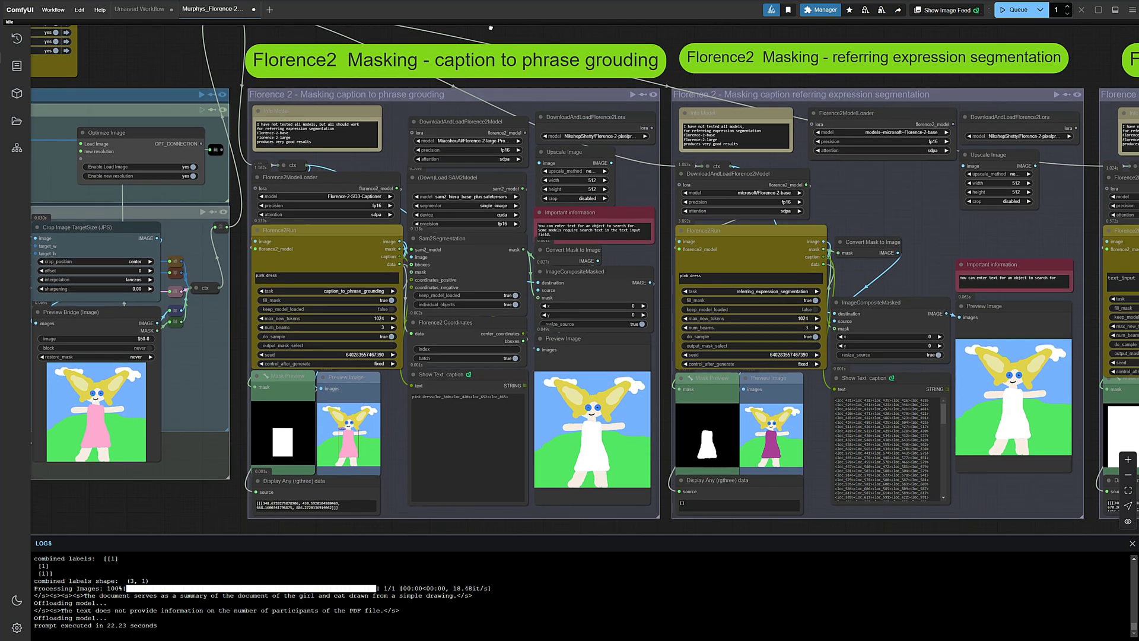
scroll(340, 163, up, 5)
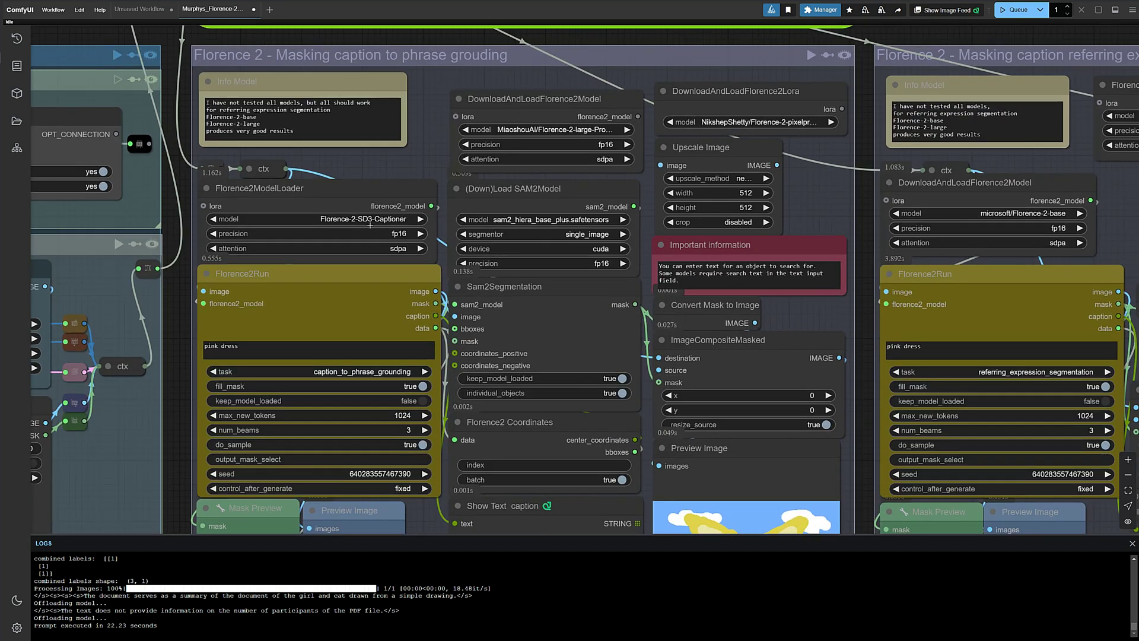
scroll(300, 115, up, 3)
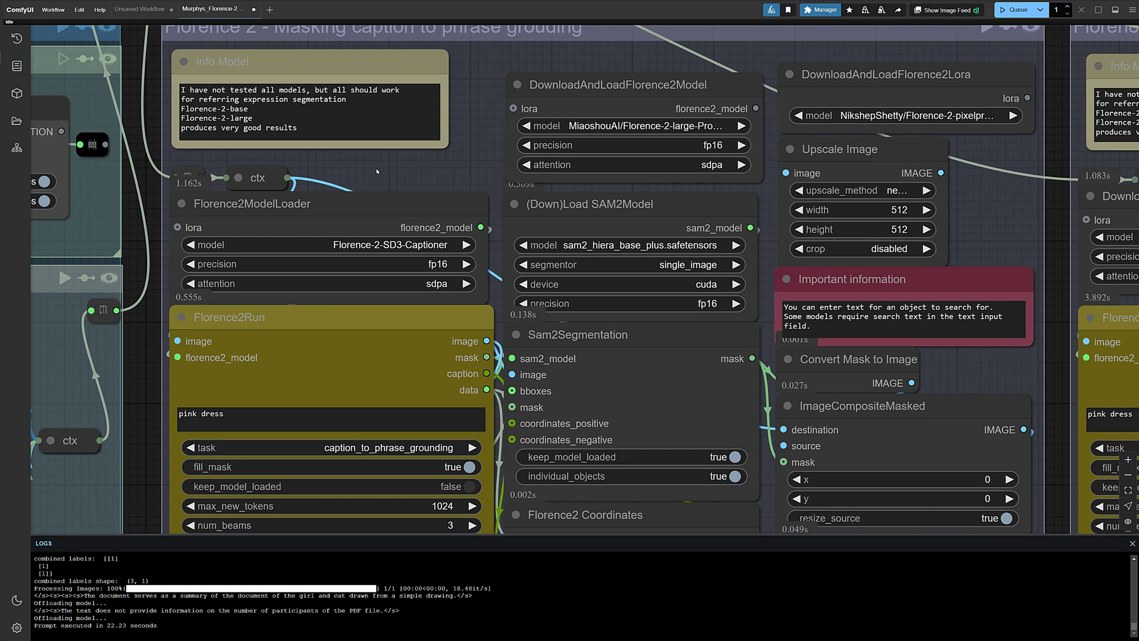
scroll(377, 171, down, 4)
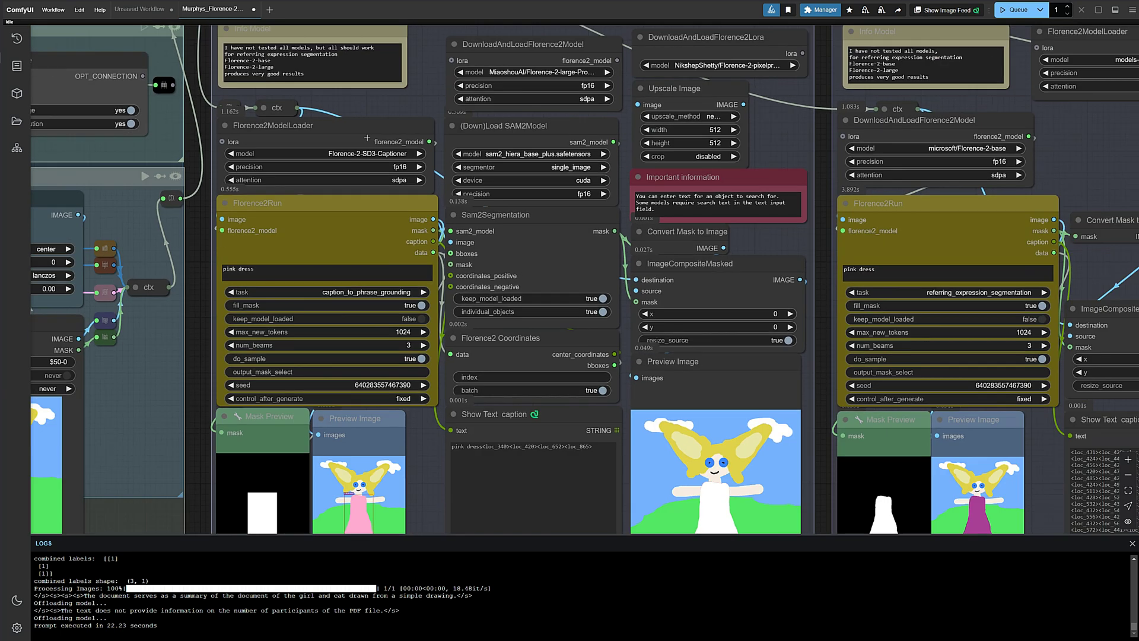
scroll(376, 322, up, 1)
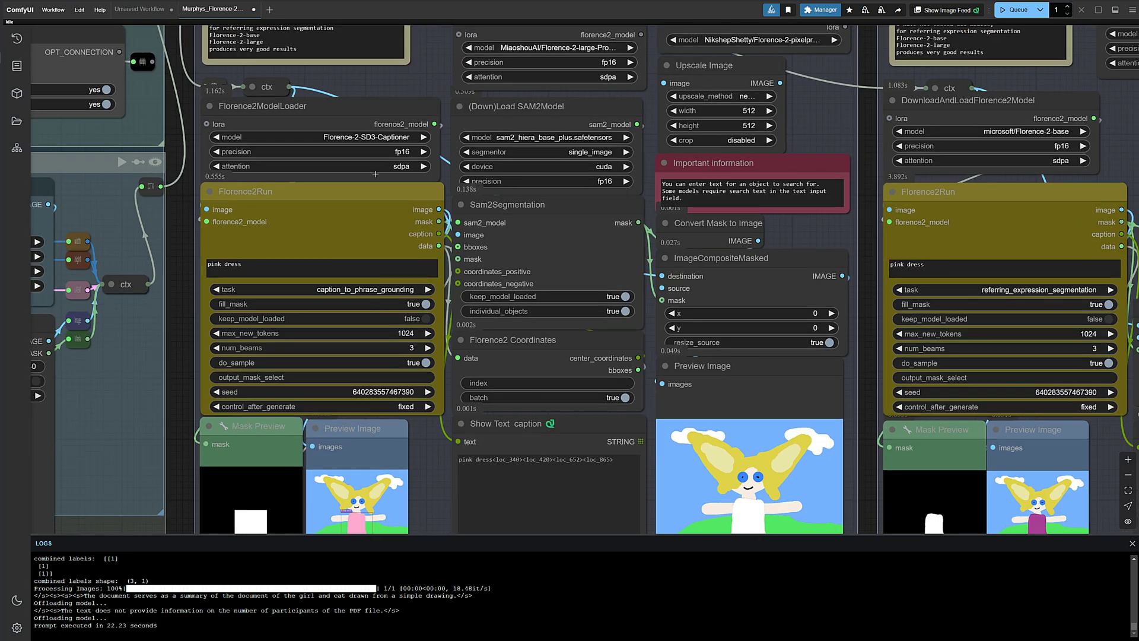
click(374, 137)
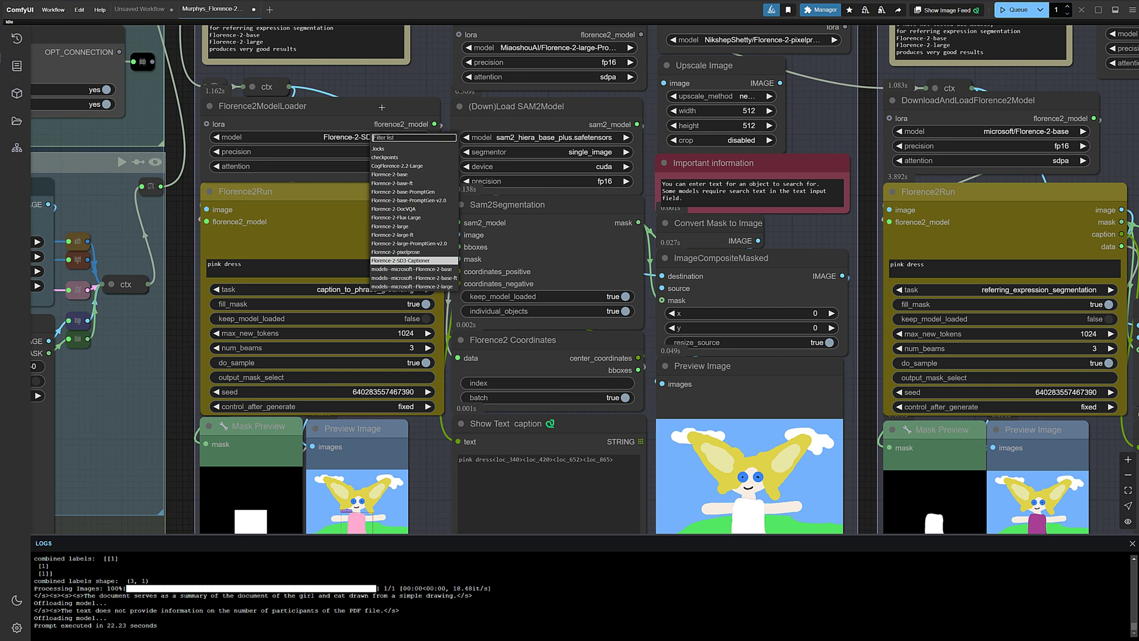
key(Escape)
scroll(439, 451, down, 2)
drag(426, 468, 430, 391)
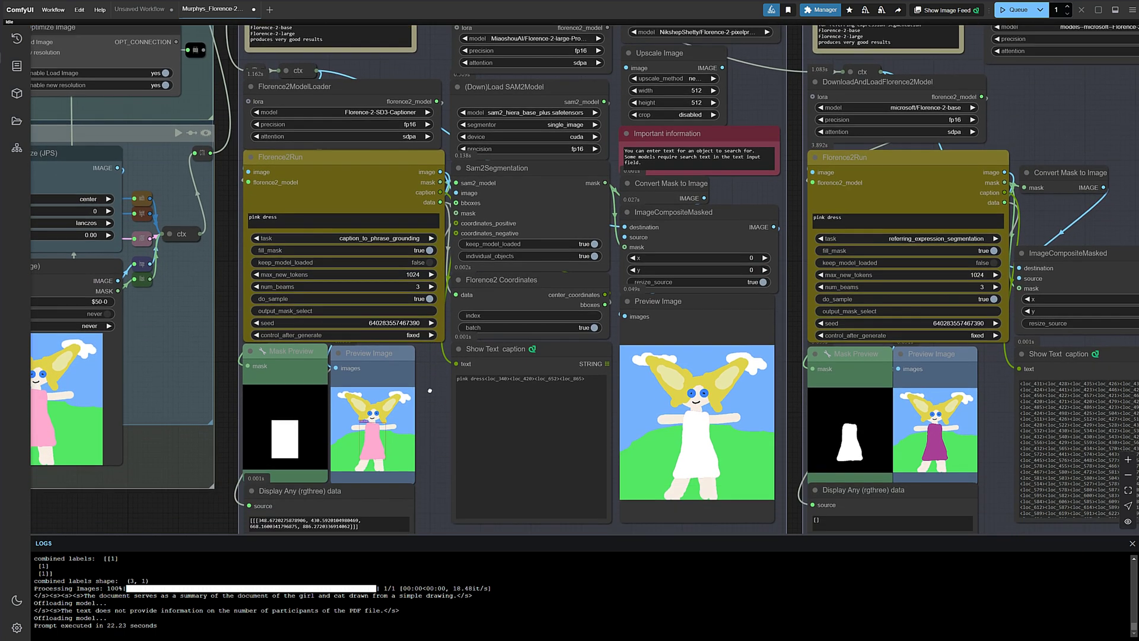
scroll(321, 206, up, 6)
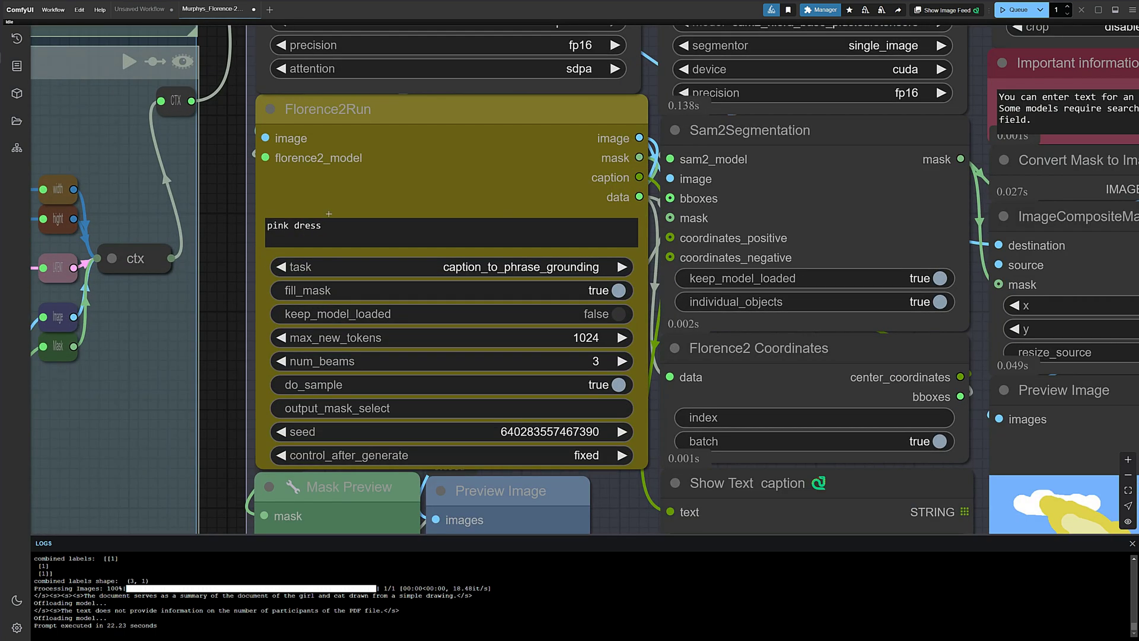
mouse_move(343, 249)
mouse_down()
mouse_move(359, 231)
mouse_move(343, 250)
mouse_up()
scroll(439, 314, down, 10)
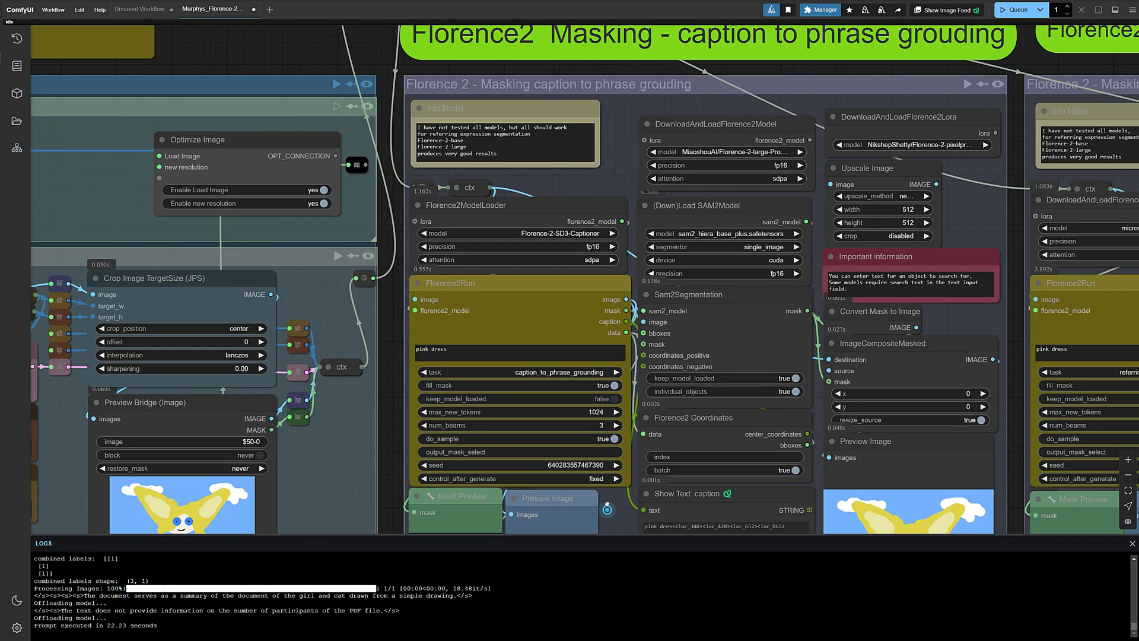
scroll(369, 281, up, 6)
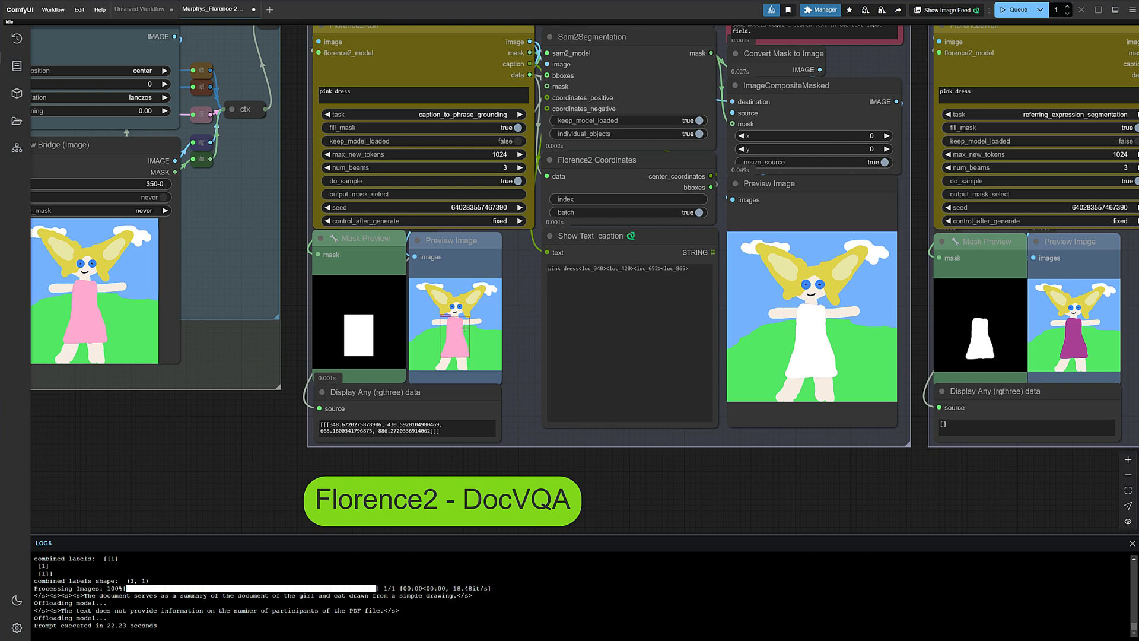
scroll(462, 362, up, 6)
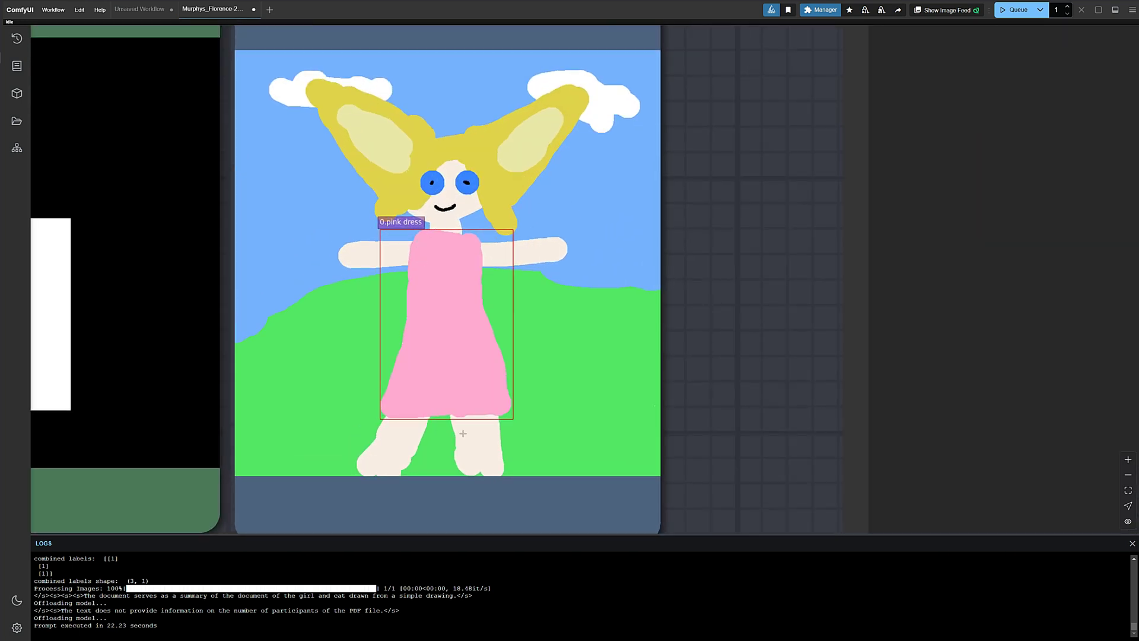
scroll(828, 371, down, 8)
scroll(554, 360, up, 2)
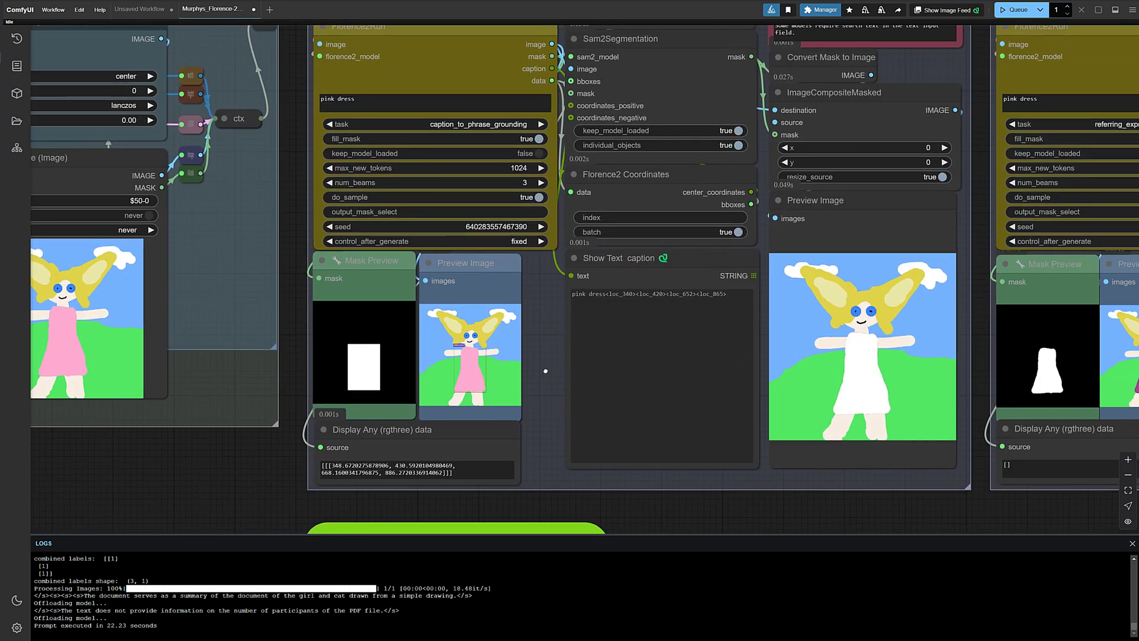
scroll(554, 359, up, 6)
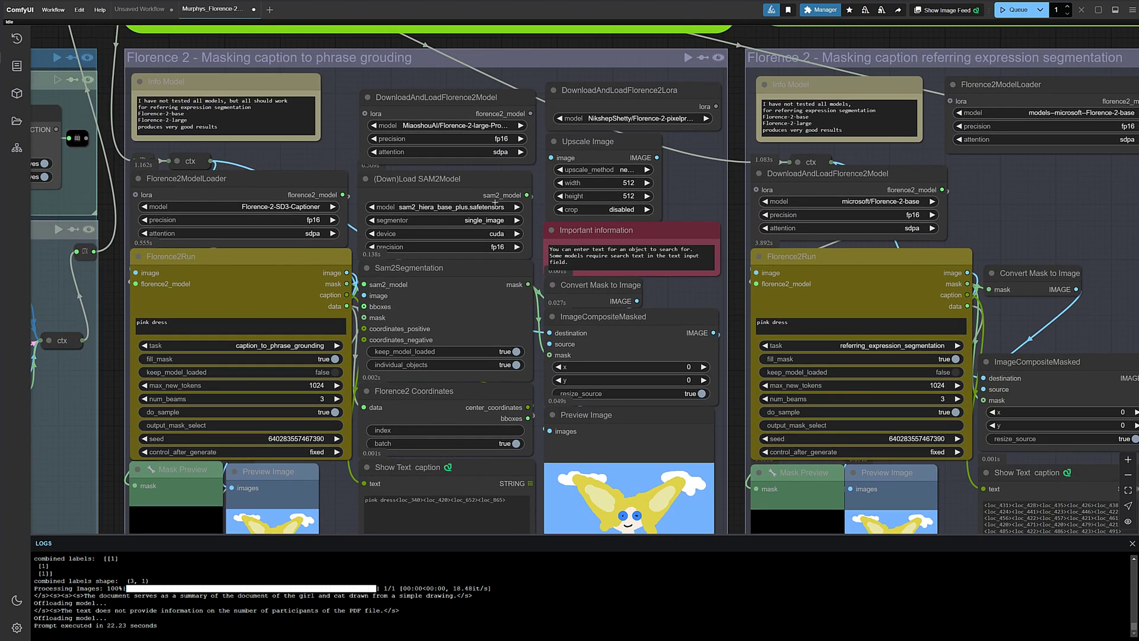
scroll(483, 188, up, 3)
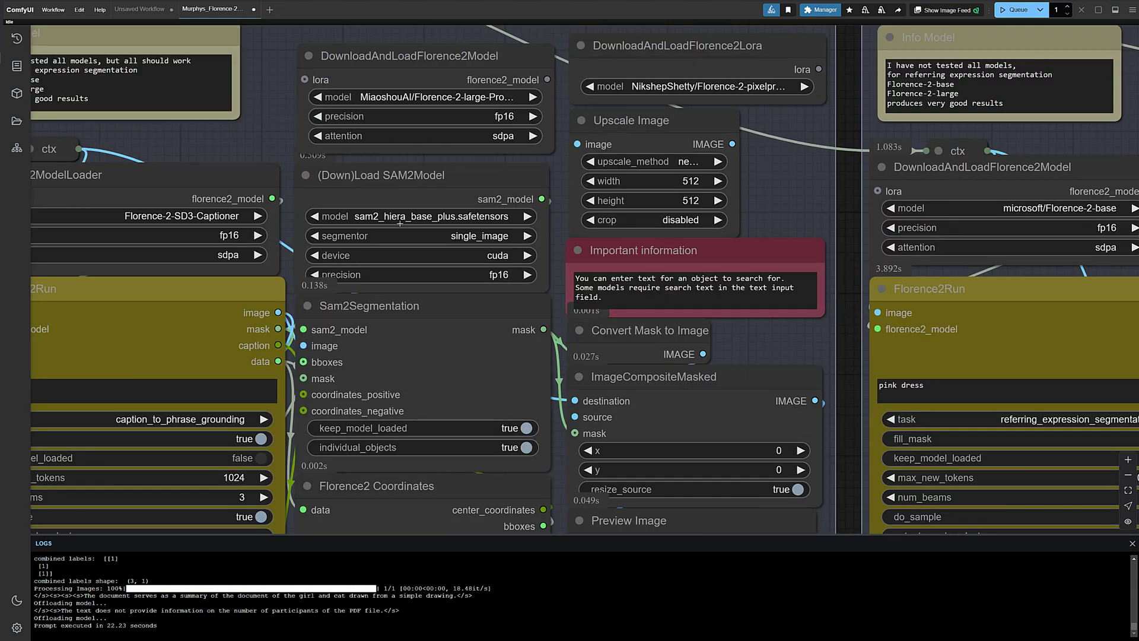
scroll(488, 351, down, 6)
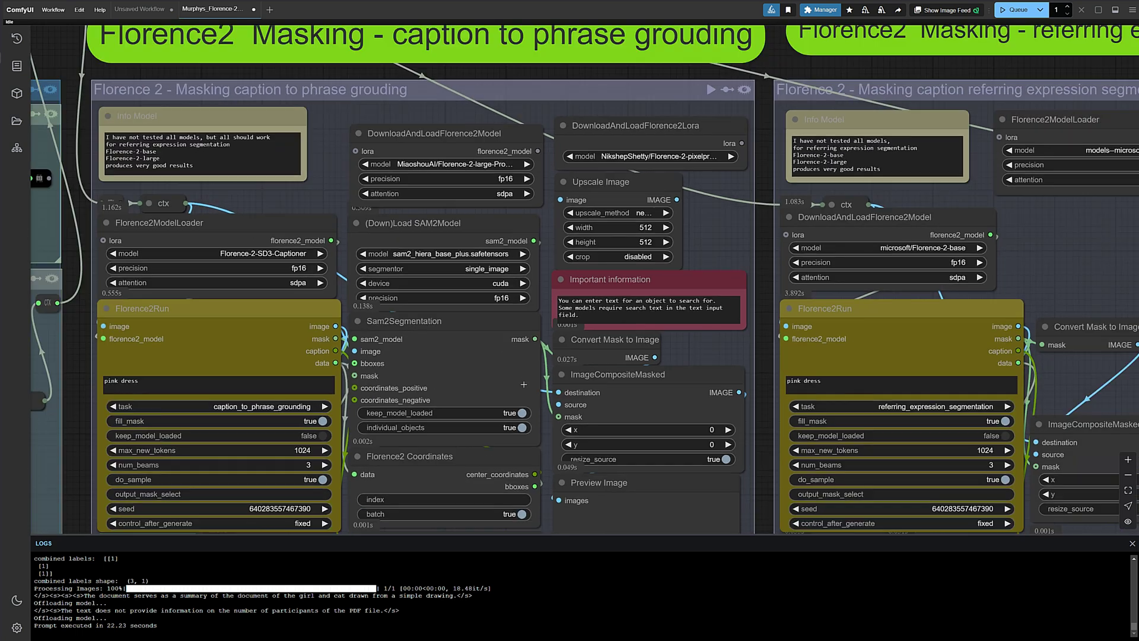
scroll(567, 201, up, 3)
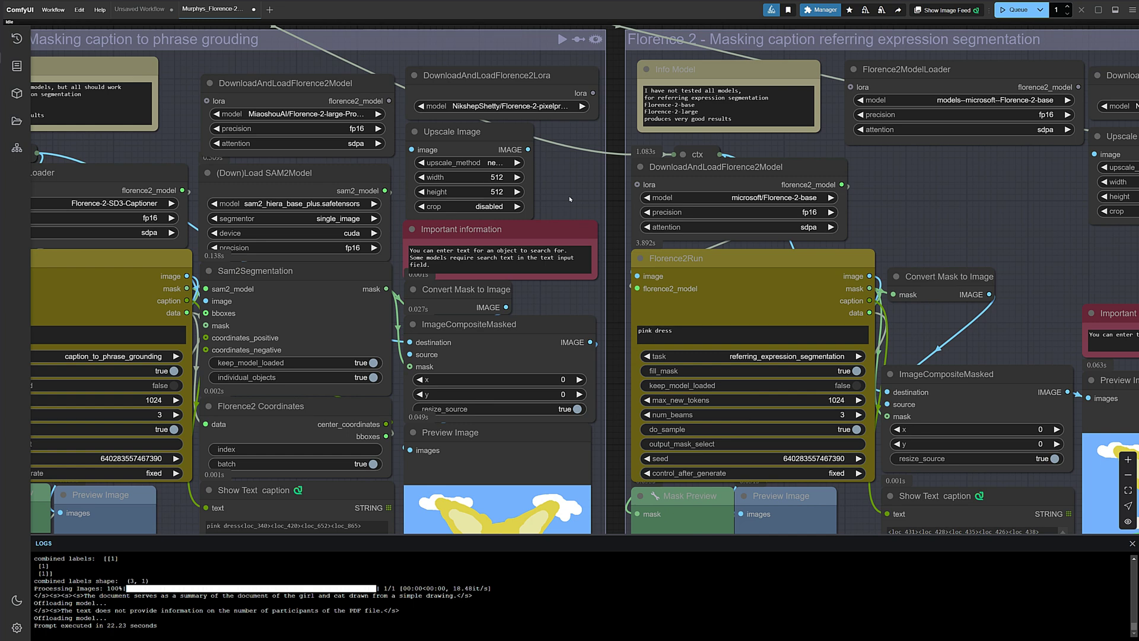
scroll(532, 123, down, 3)
scroll(574, 381, down, 3)
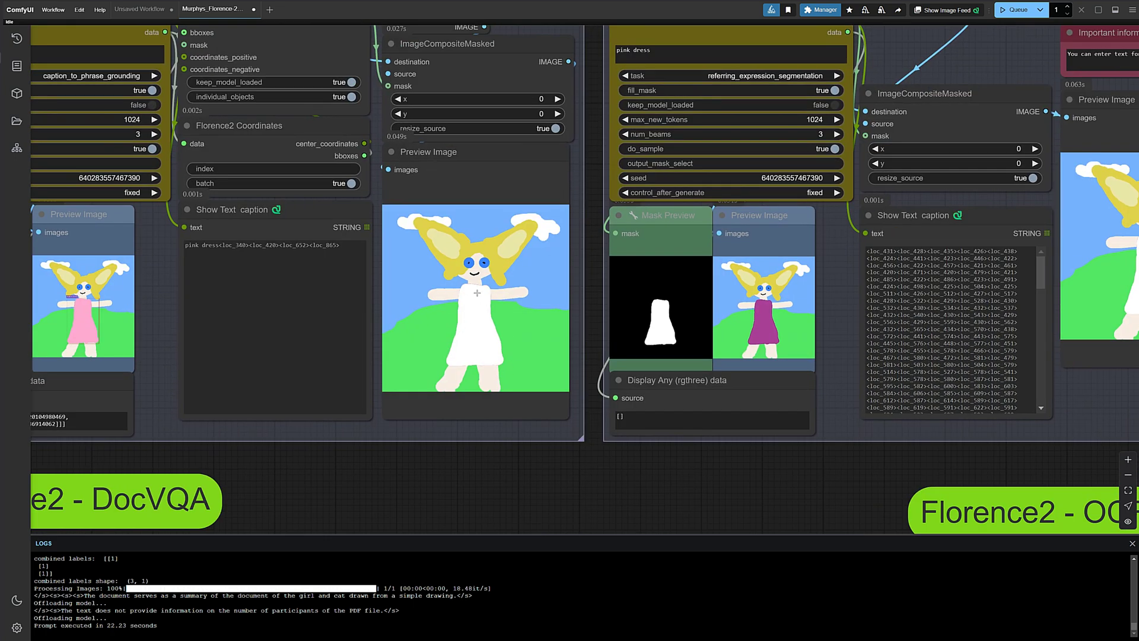
scroll(345, 488, down, 7)
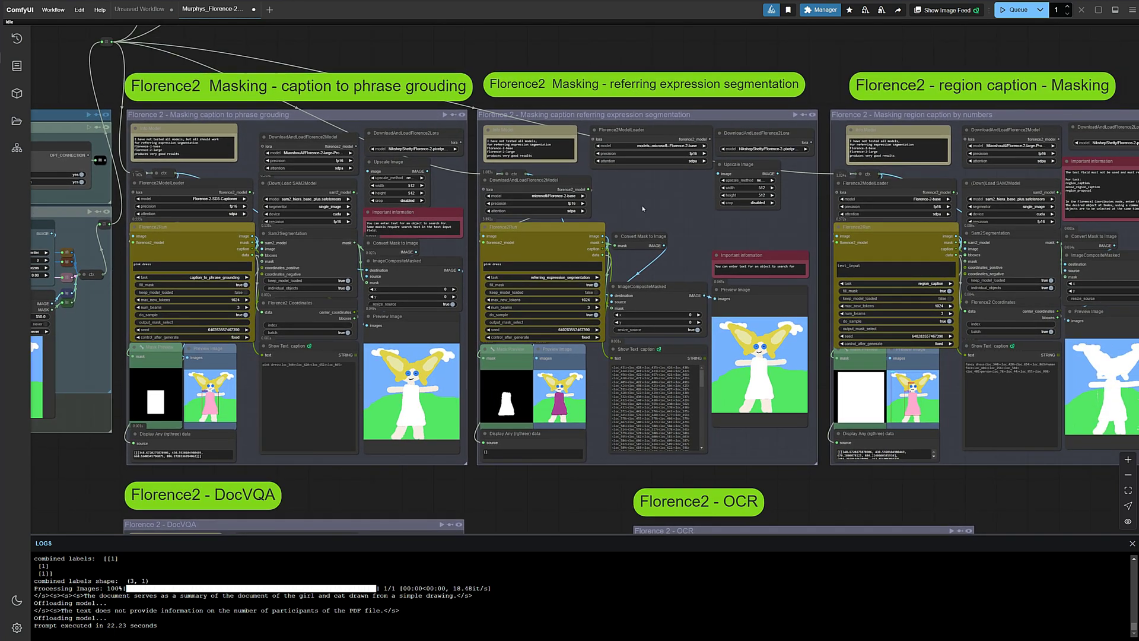
scroll(630, 214, up, 5)
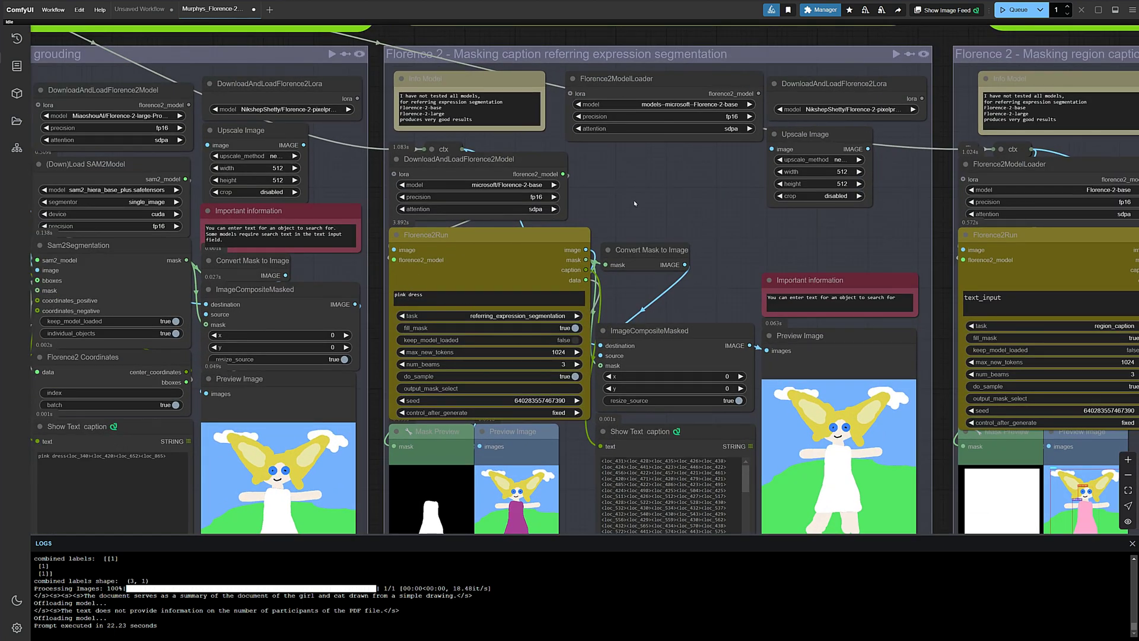
scroll(639, 199, down, 3)
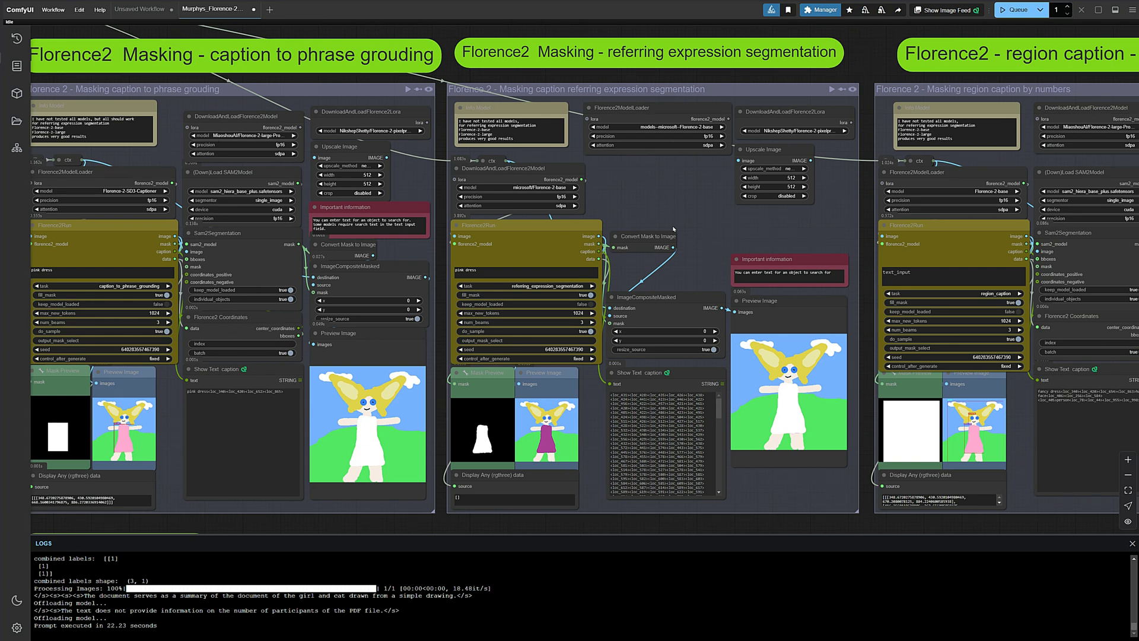
scroll(671, 235, up, 3)
drag(671, 235, 618, 121)
scroll(616, 124, down, 2)
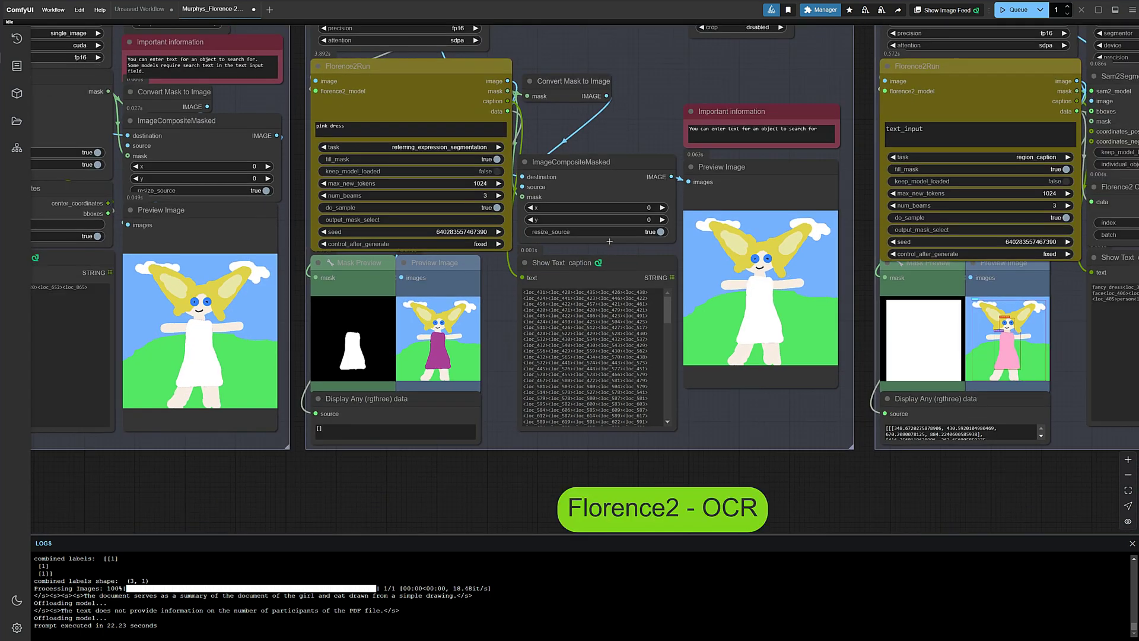
scroll(659, 127, up, 2)
scroll(534, 394, down, 2)
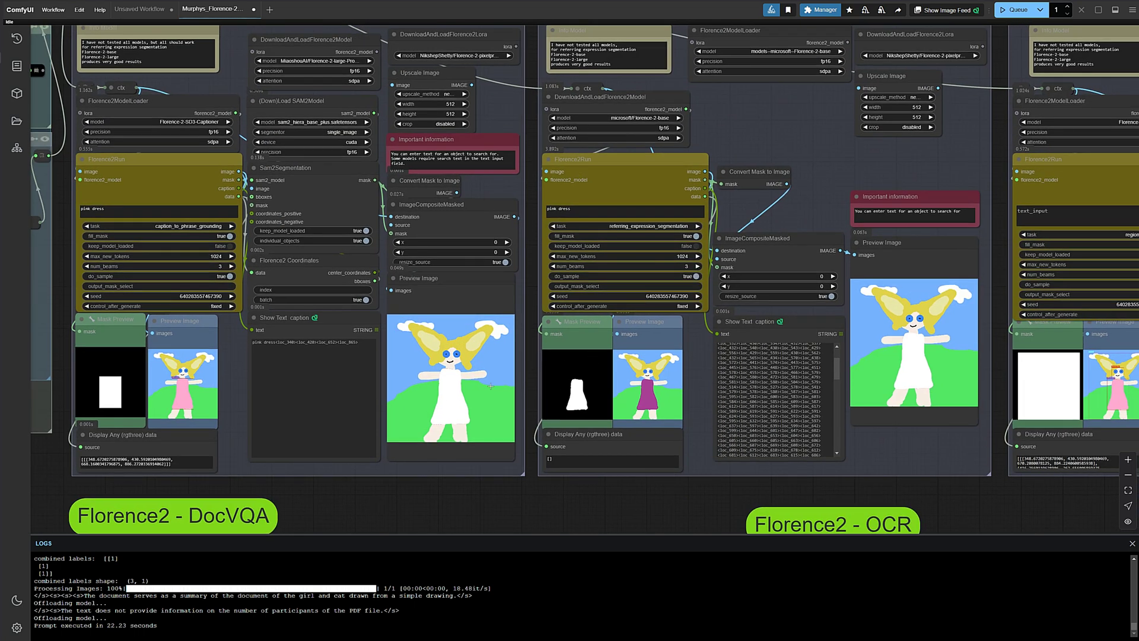
scroll(166, 383, up, 5)
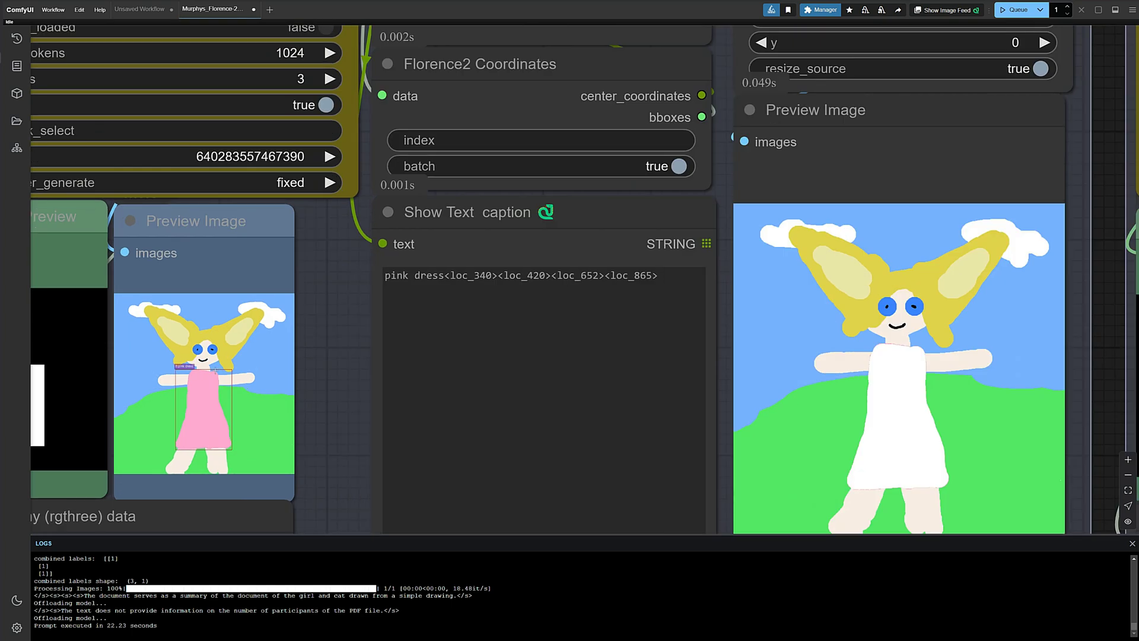
scroll(336, 434, down, 6)
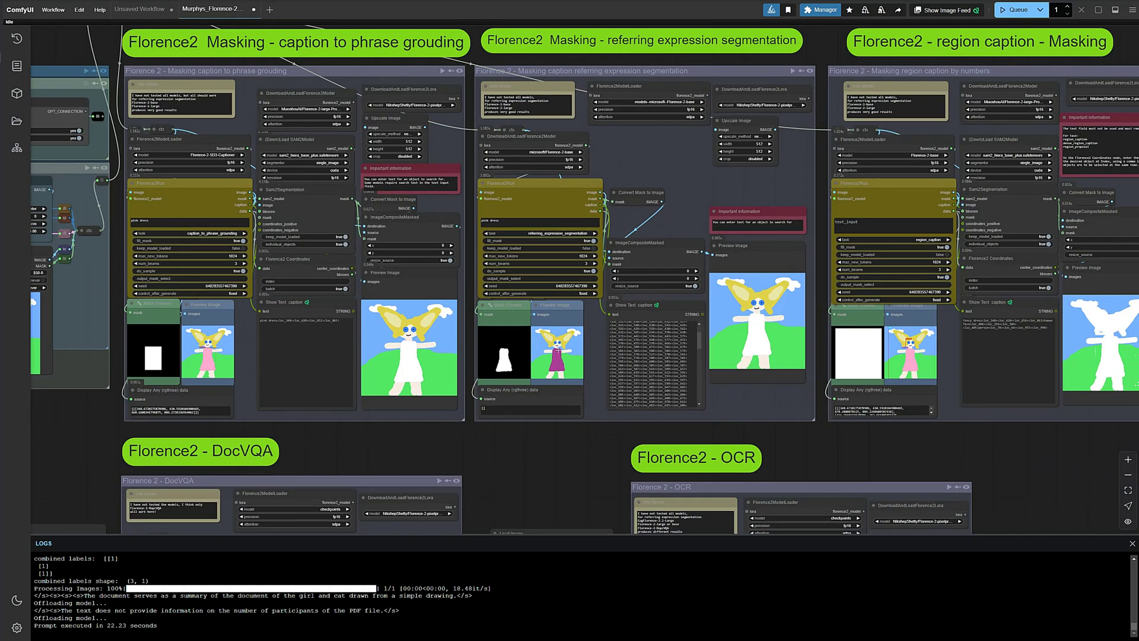
drag(1001, 457, 615, 482)
scroll(566, 164, up, 5)
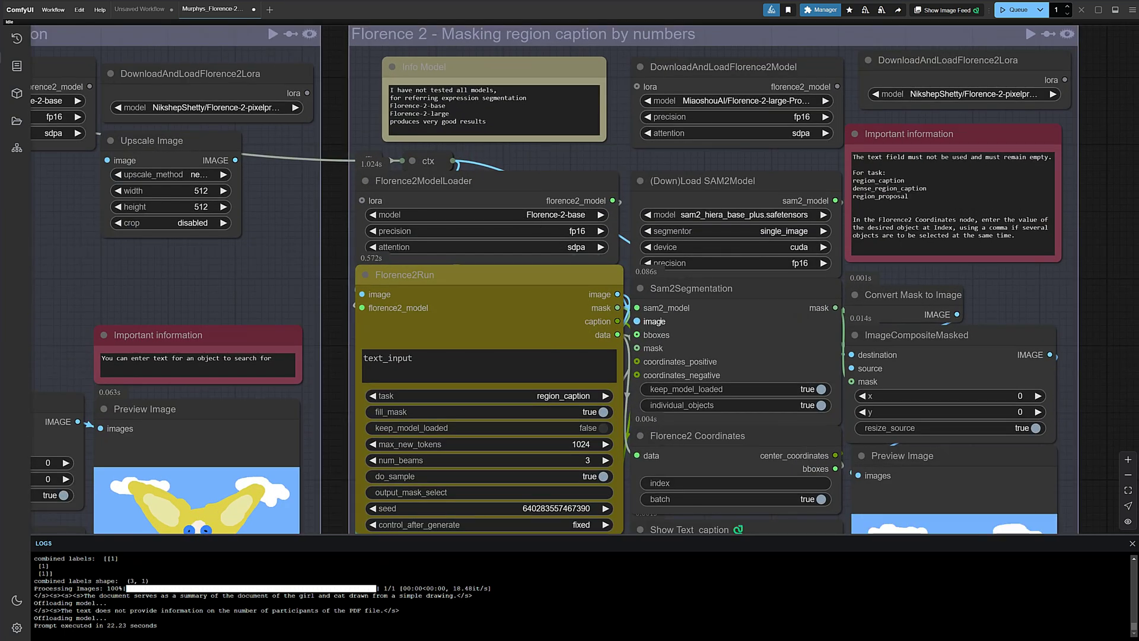
scroll(596, 163, down, 3)
scroll(596, 163, down, 3)
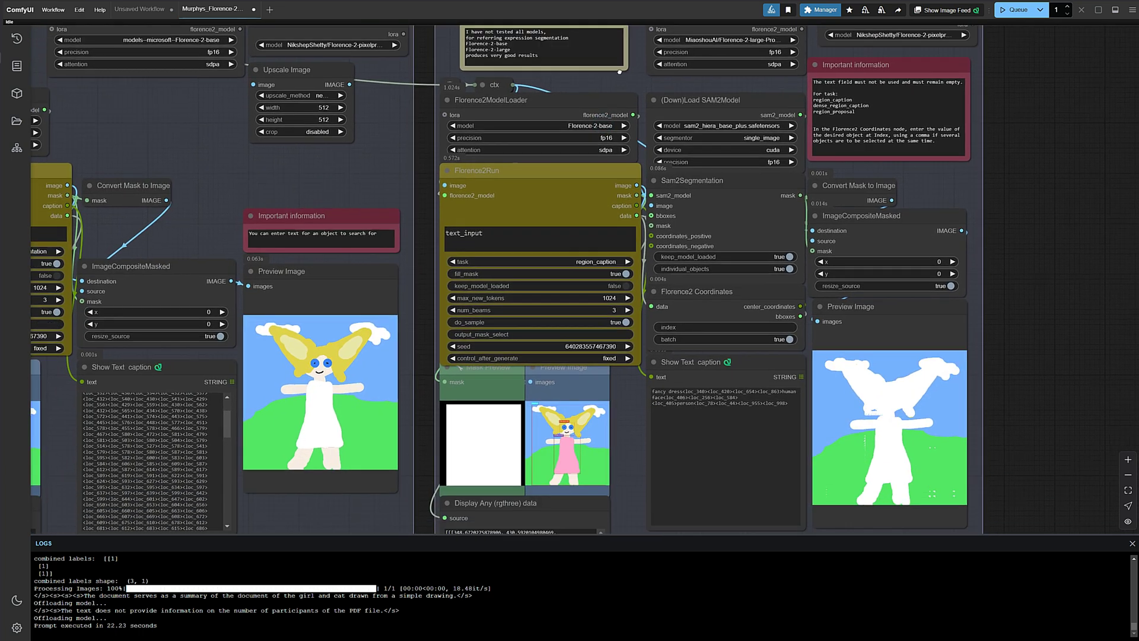
scroll(618, 429, down, 3)
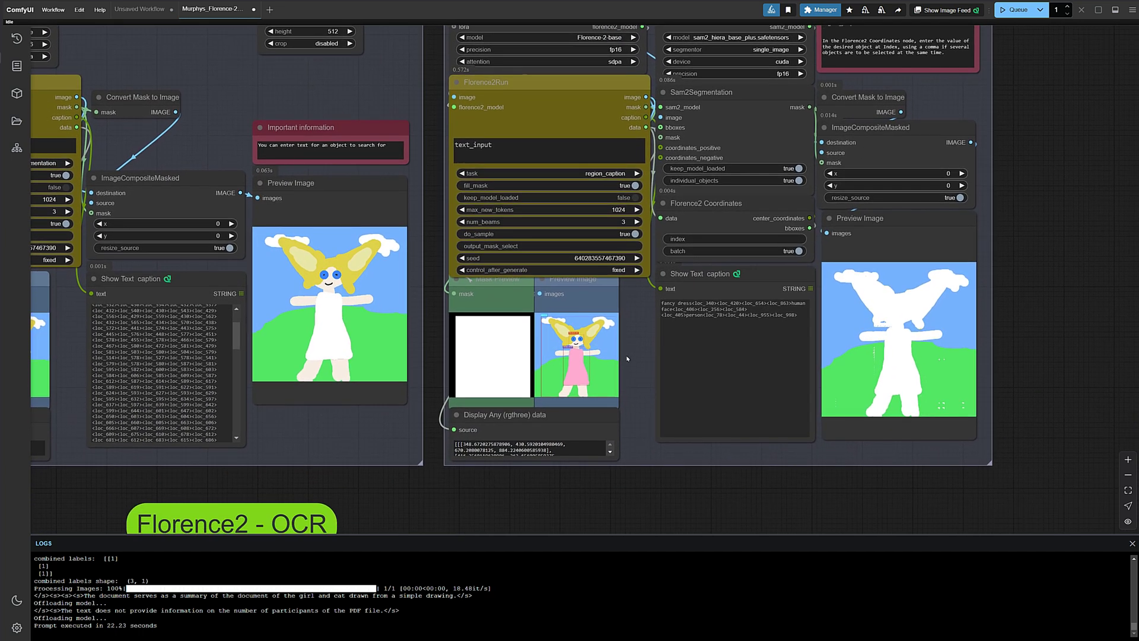
scroll(626, 364, up, 5)
scroll(626, 364, up, 4)
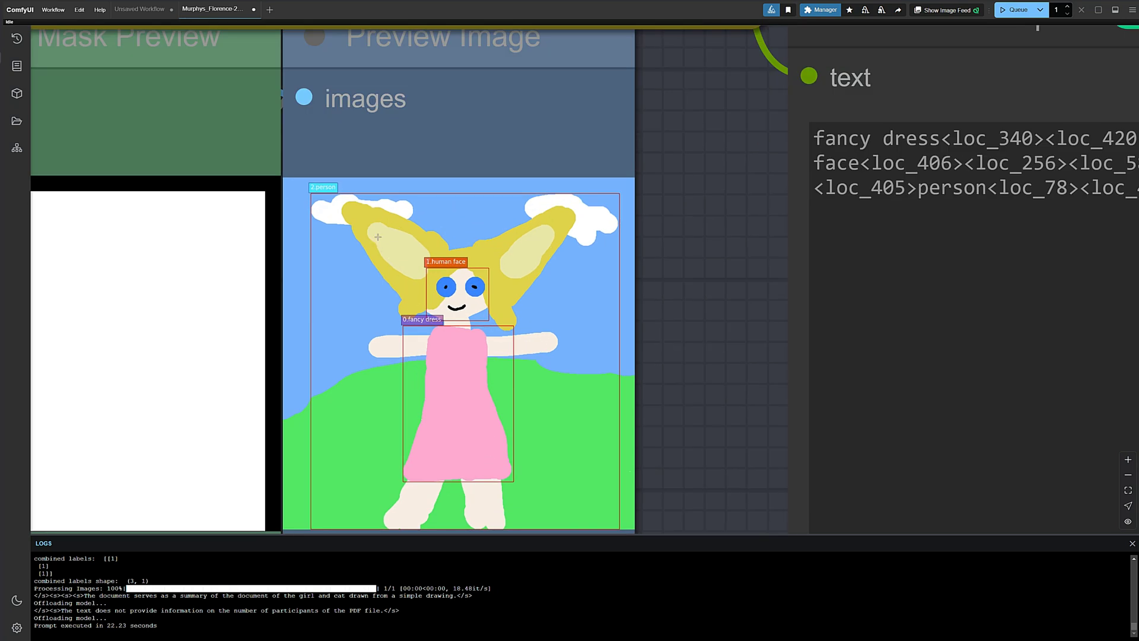
scroll(624, 393, down, 4)
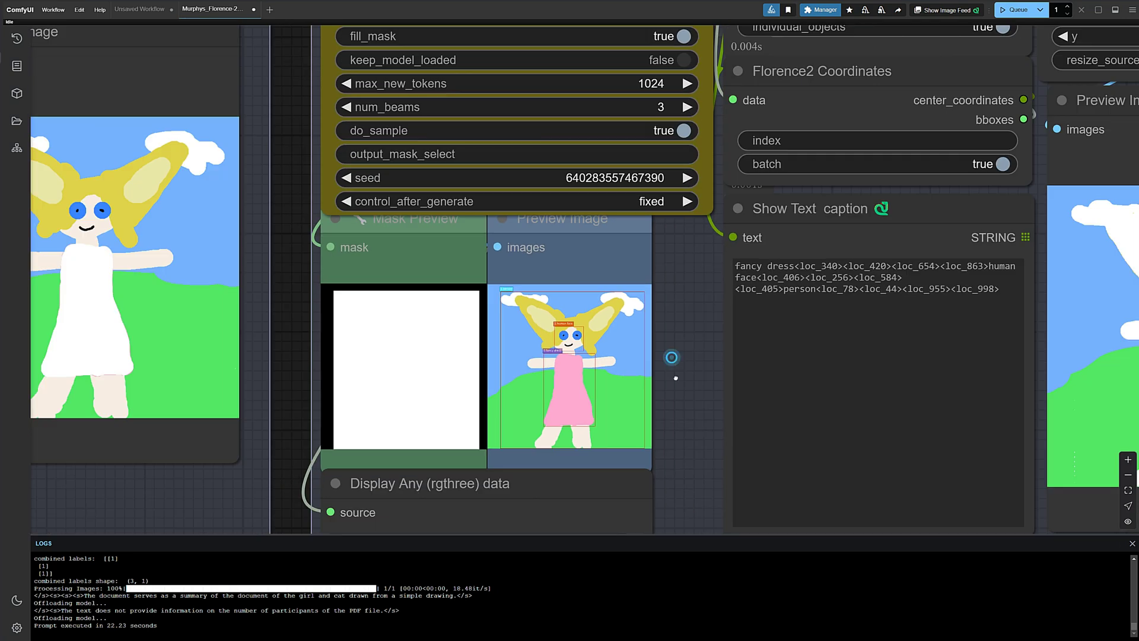
scroll(402, 181, up, 3)
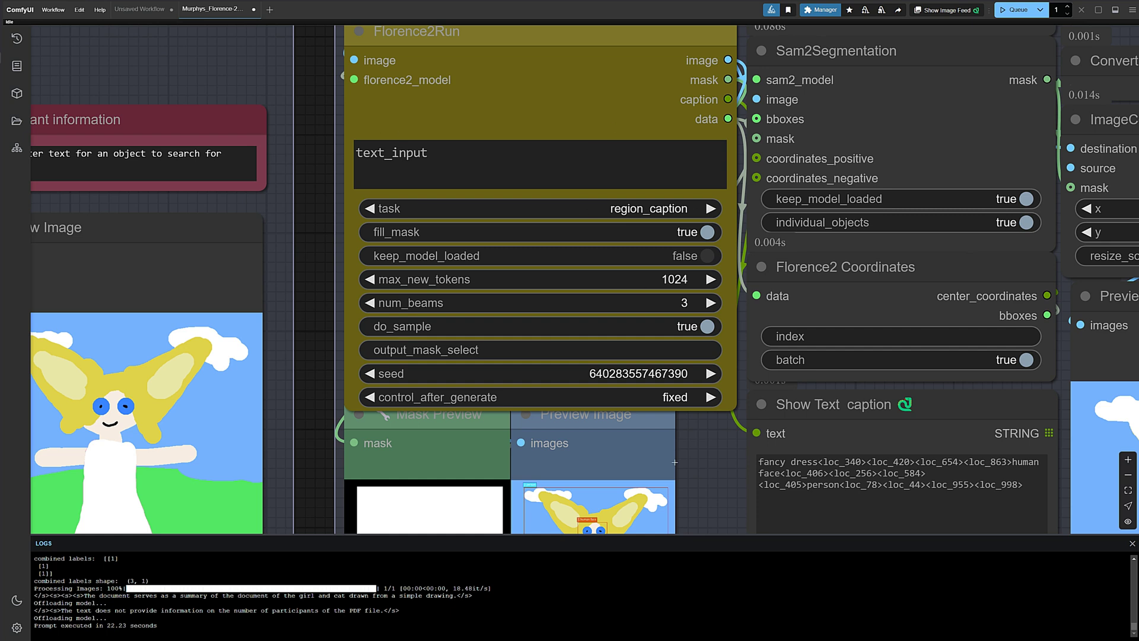
scroll(571, 115, down, 2)
scroll(635, 173, up, 5)
scroll(634, 173, down, 3)
drag(635, 173, 527, 333)
Enter 0 as the Florence2 Coordinates index and rerun to check the region-caption preview
click(725, 194)
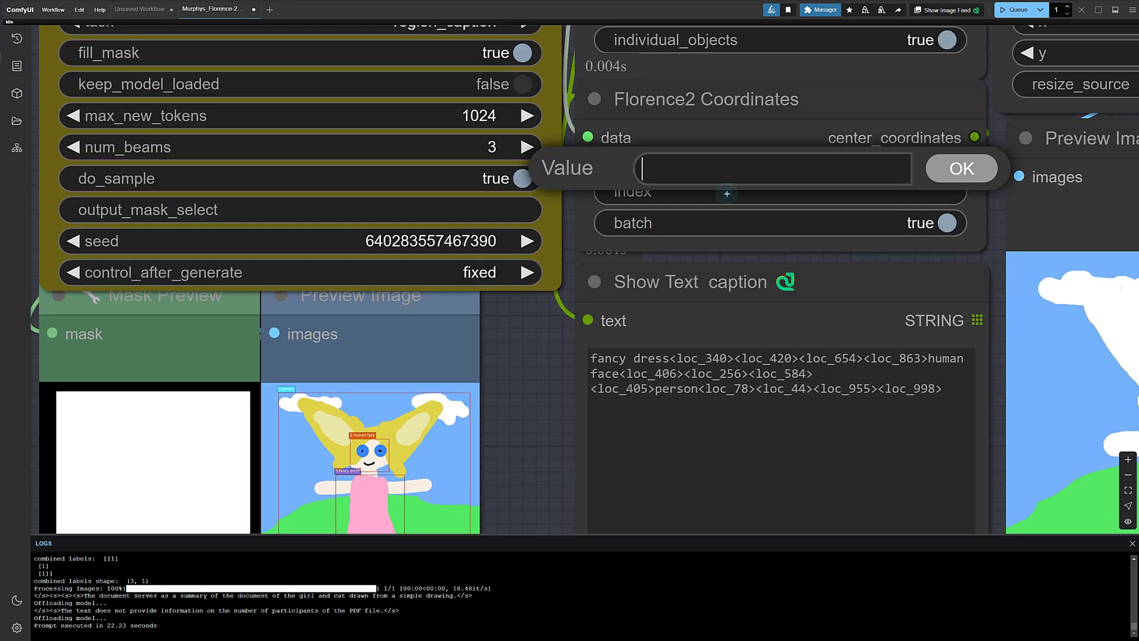
text(0)
click(952, 167)
scroll(562, 384, down, 1)
scroll(562, 384, down, 5)
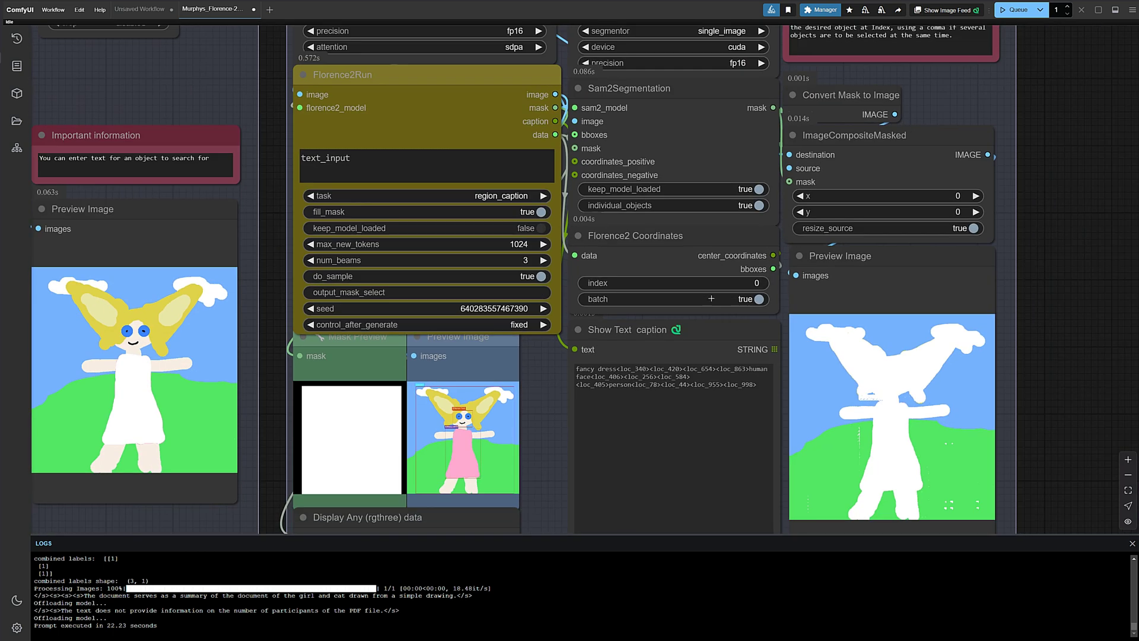
click(1016, 10)
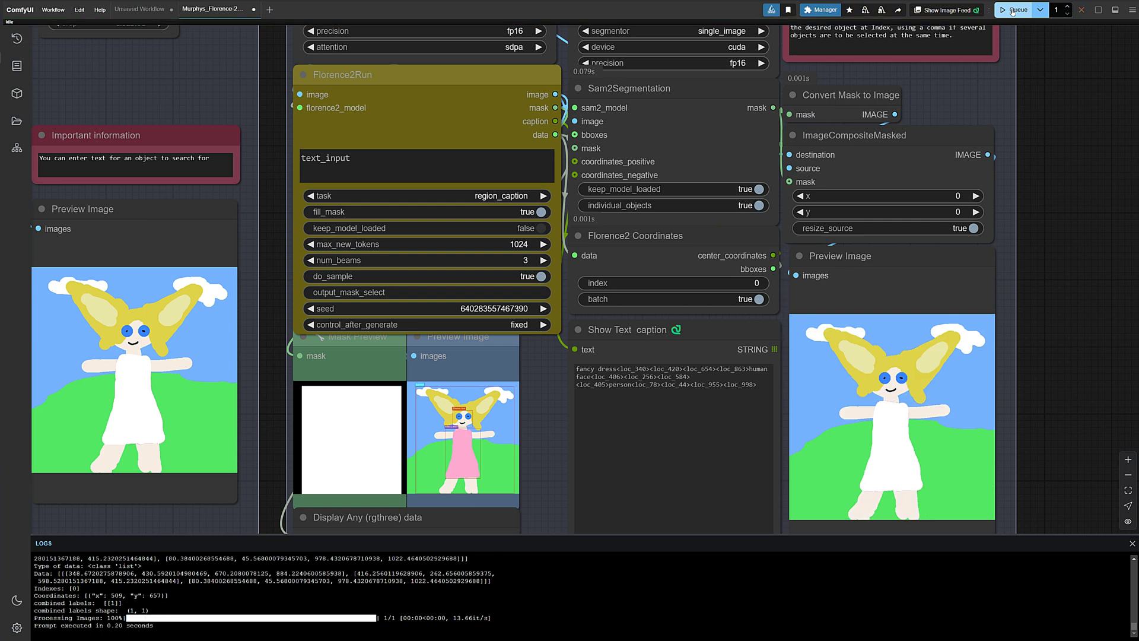
scroll(1055, 375, down, 3)
scroll(550, 267, up, 5)
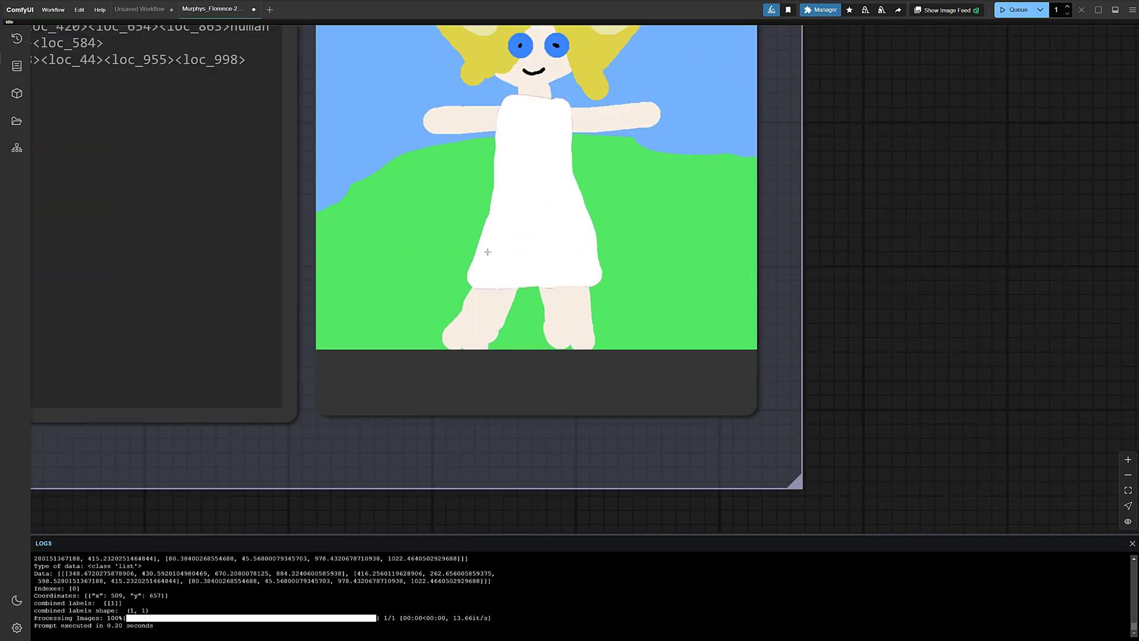
scroll(924, 203, down, 6)
drag(217, 47, 449, 90)
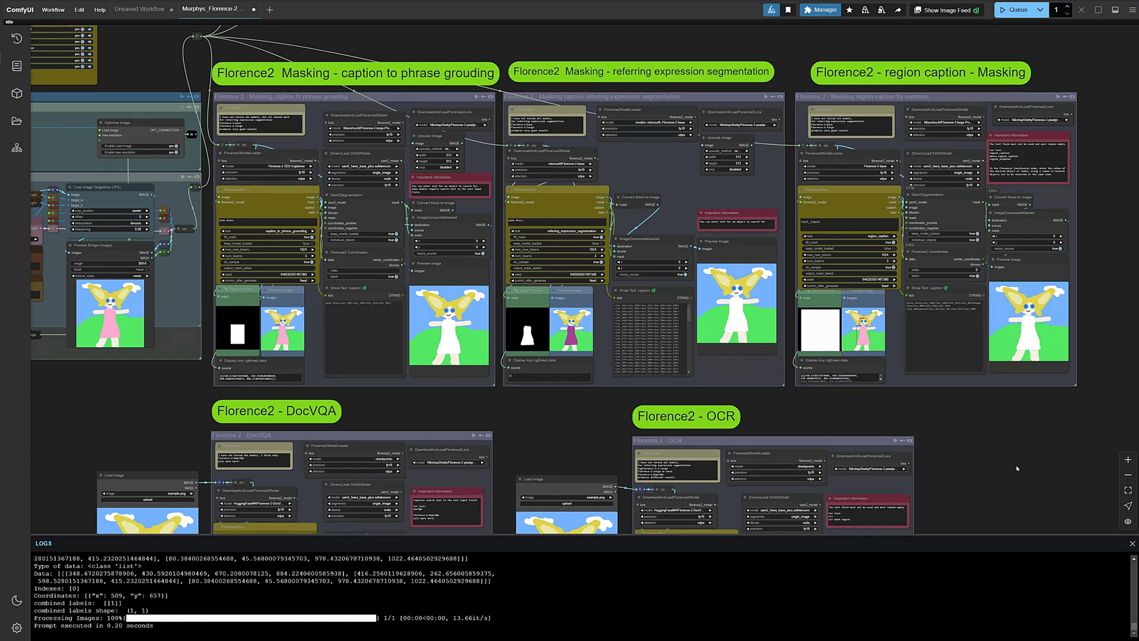
scroll(1017, 468, down, 5)
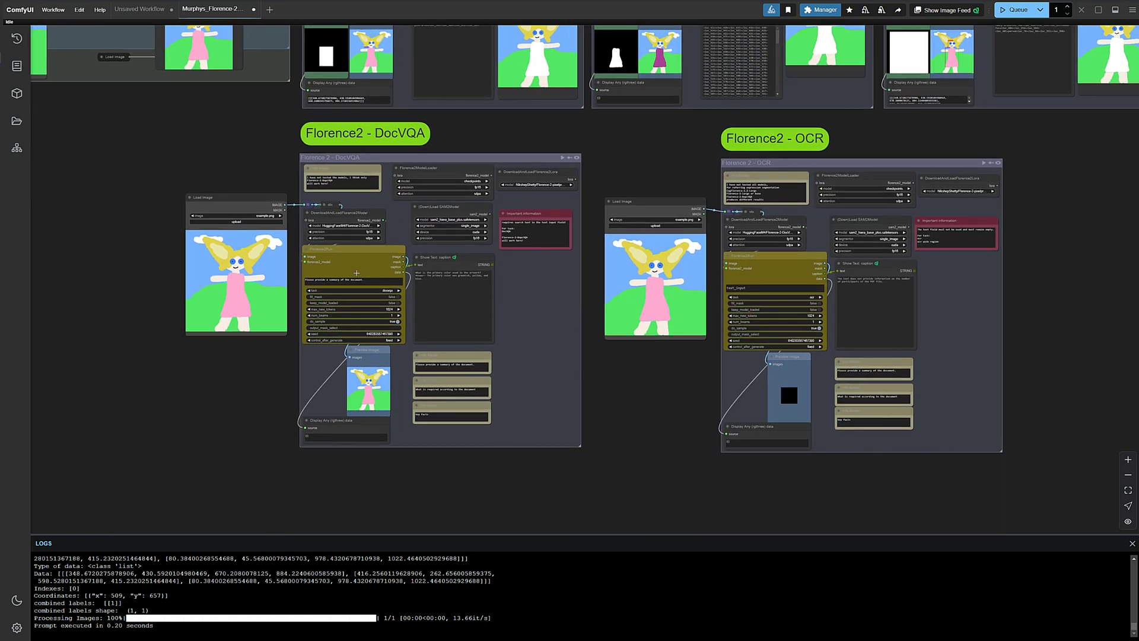
scroll(356, 273, up, 6)
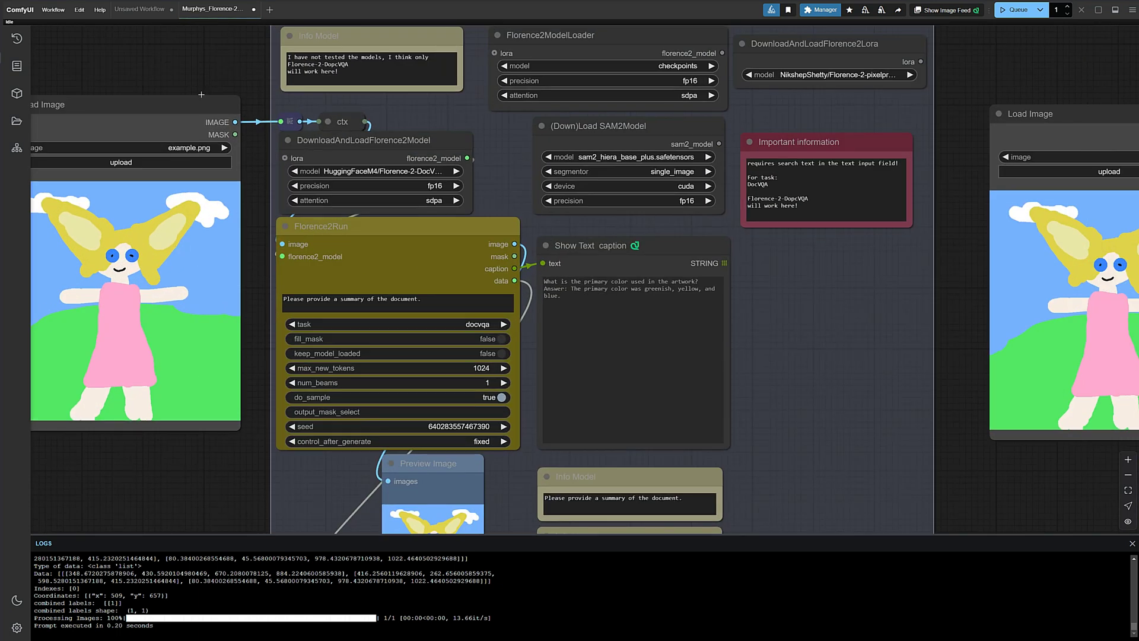
scroll(762, 326, up, 4)
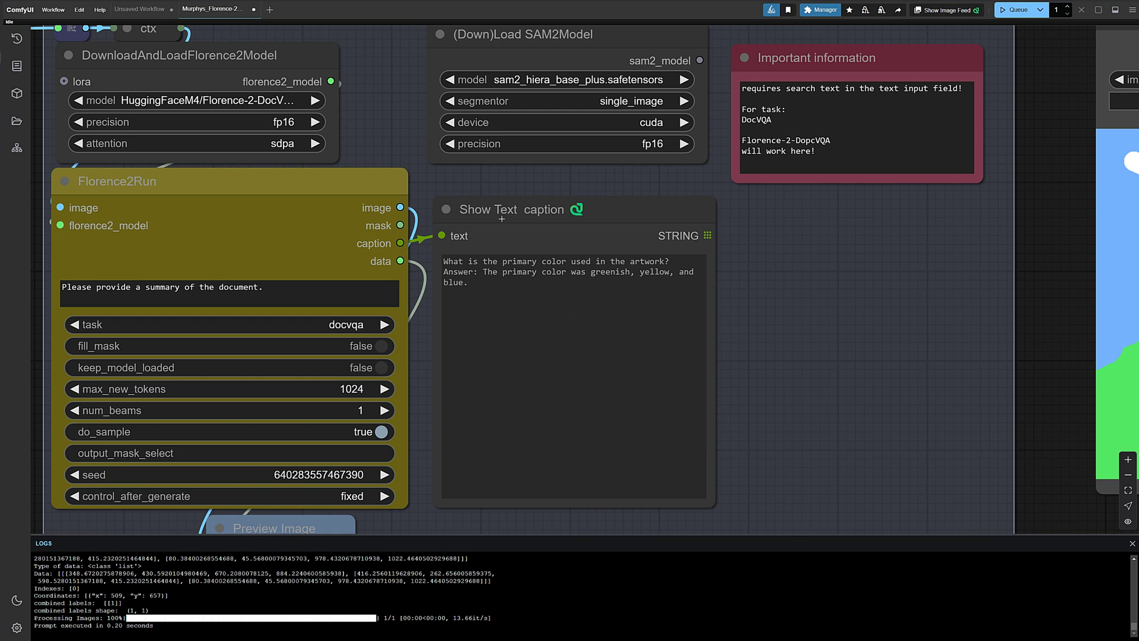
scroll(429, 261, down, 2)
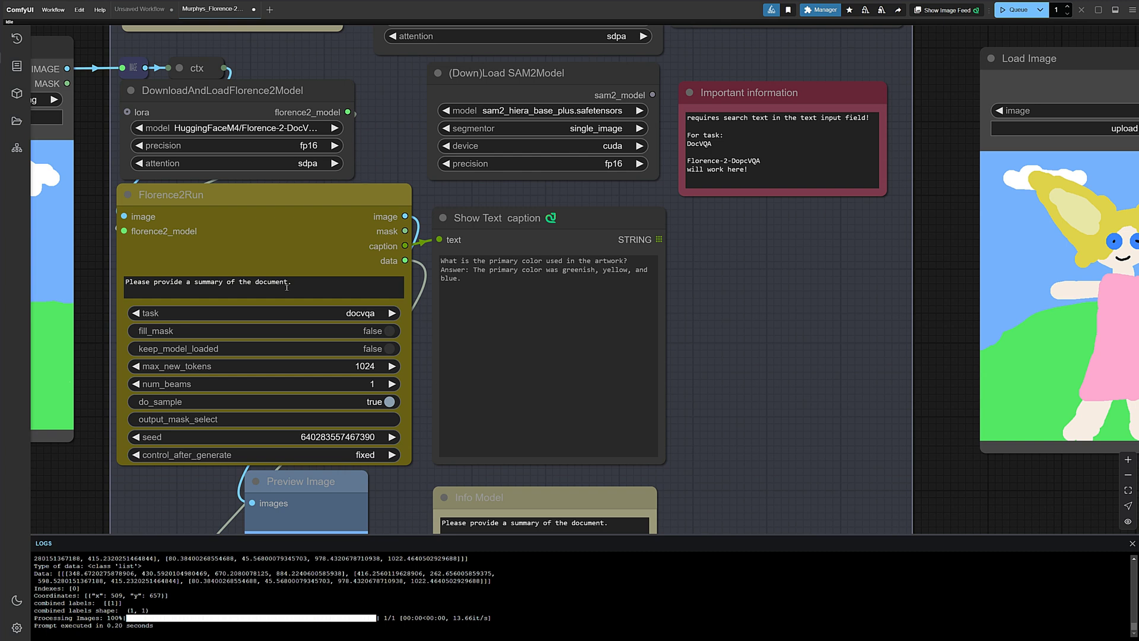
scroll(820, 290, down, 5)
scroll(820, 290, up, 3)
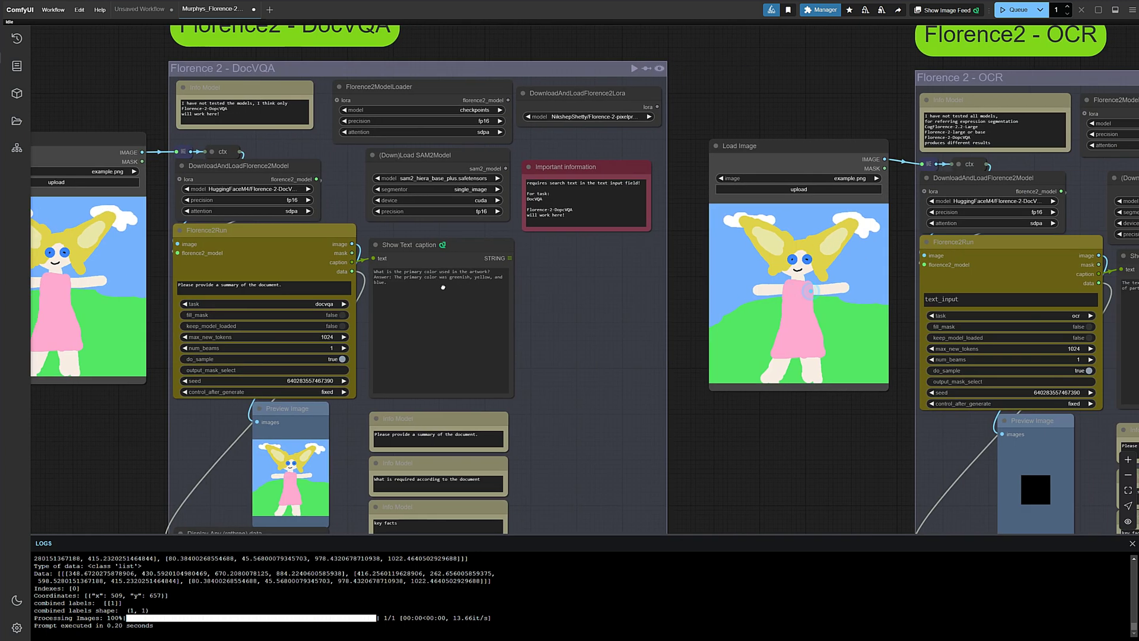
drag(574, 284, 206, 282)
scroll(522, 275, up, 3)
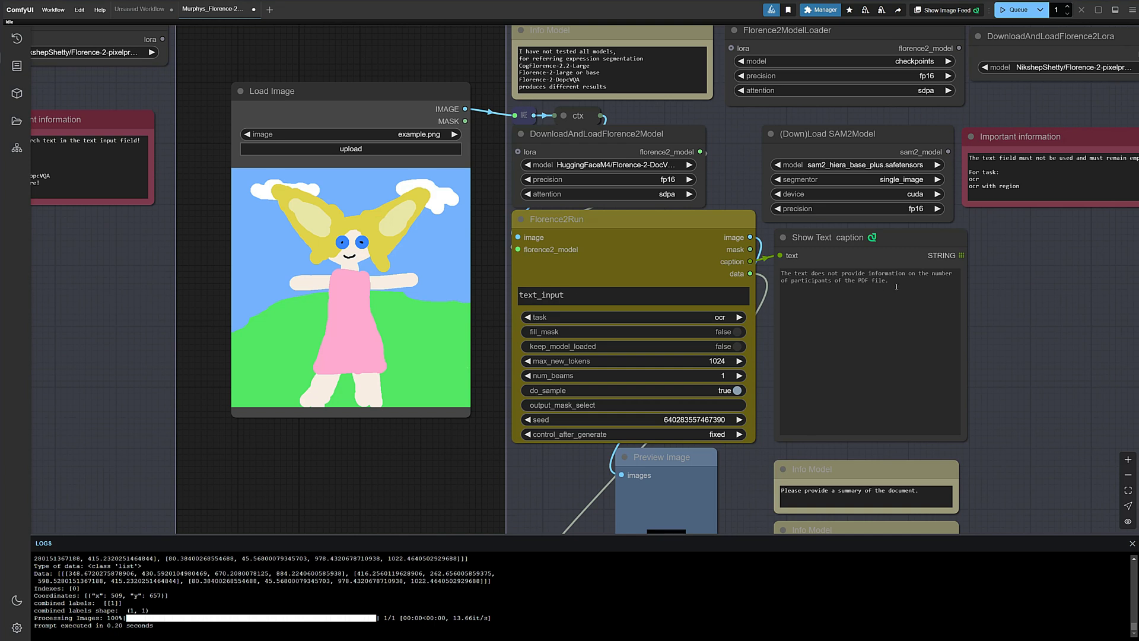
scroll(1004, 295, down, 4)
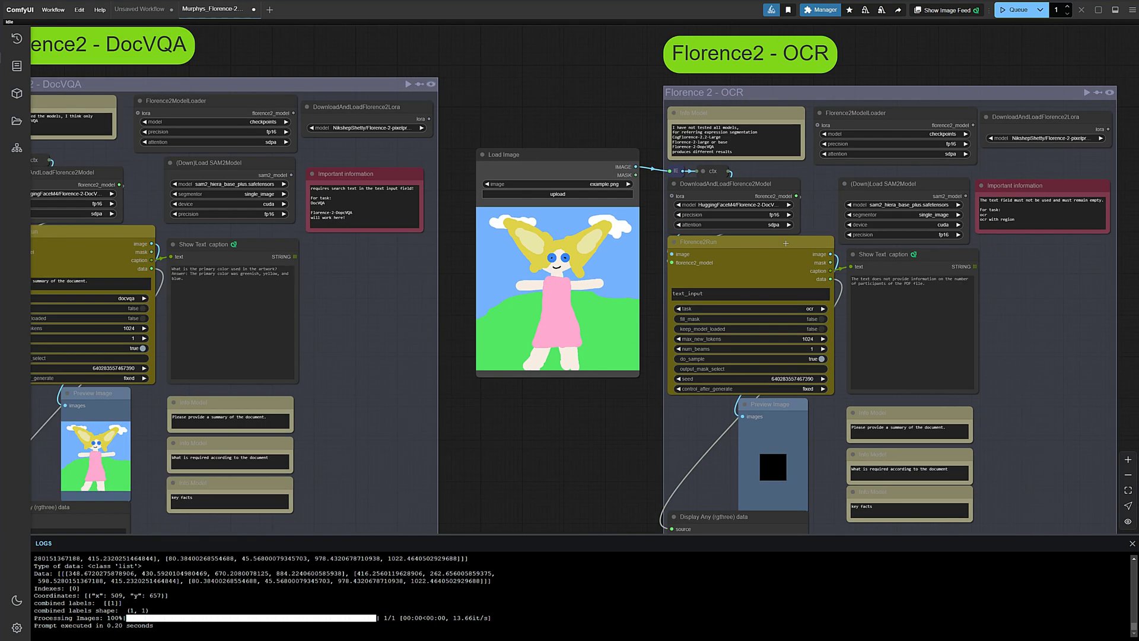
scroll(756, 222, up, 7)
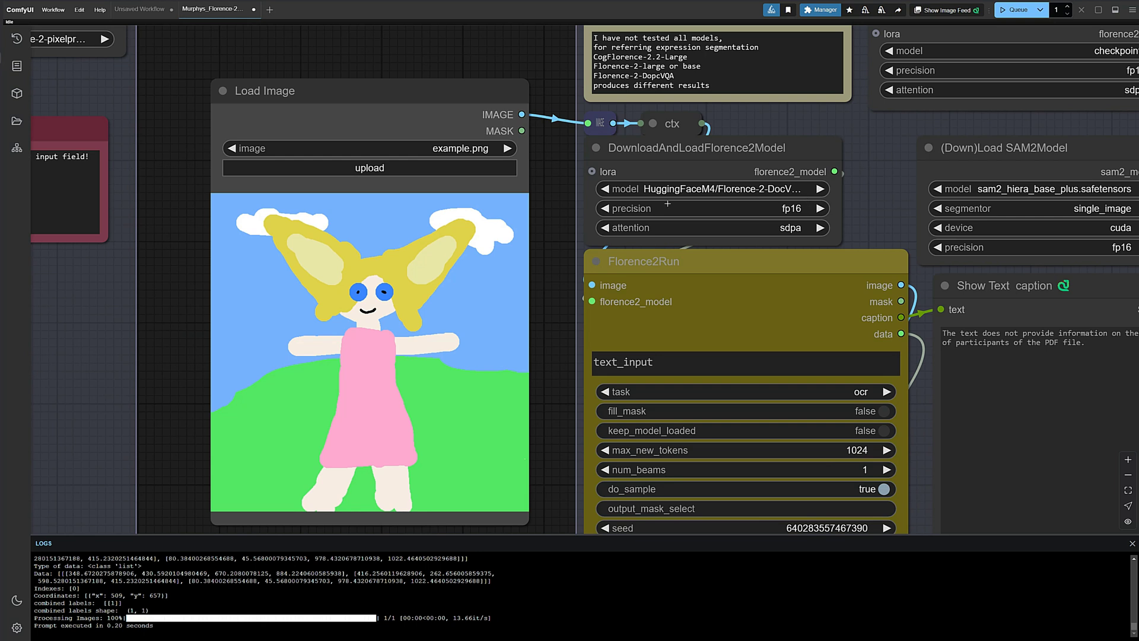
scroll(652, 231, down, 2)
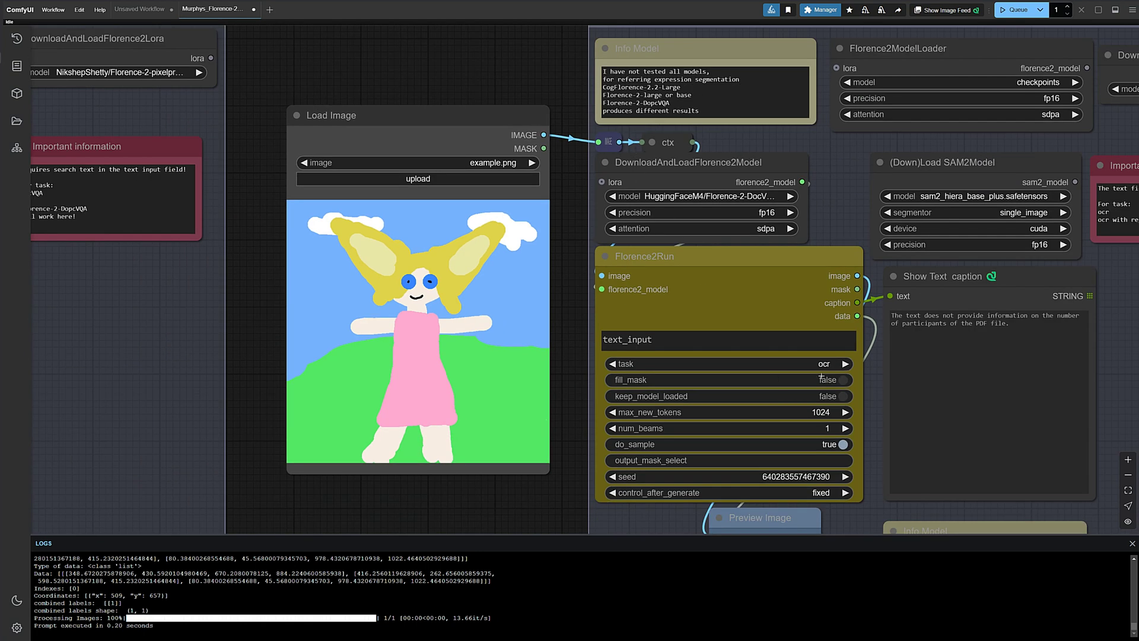
scroll(652, 380, down, 3)
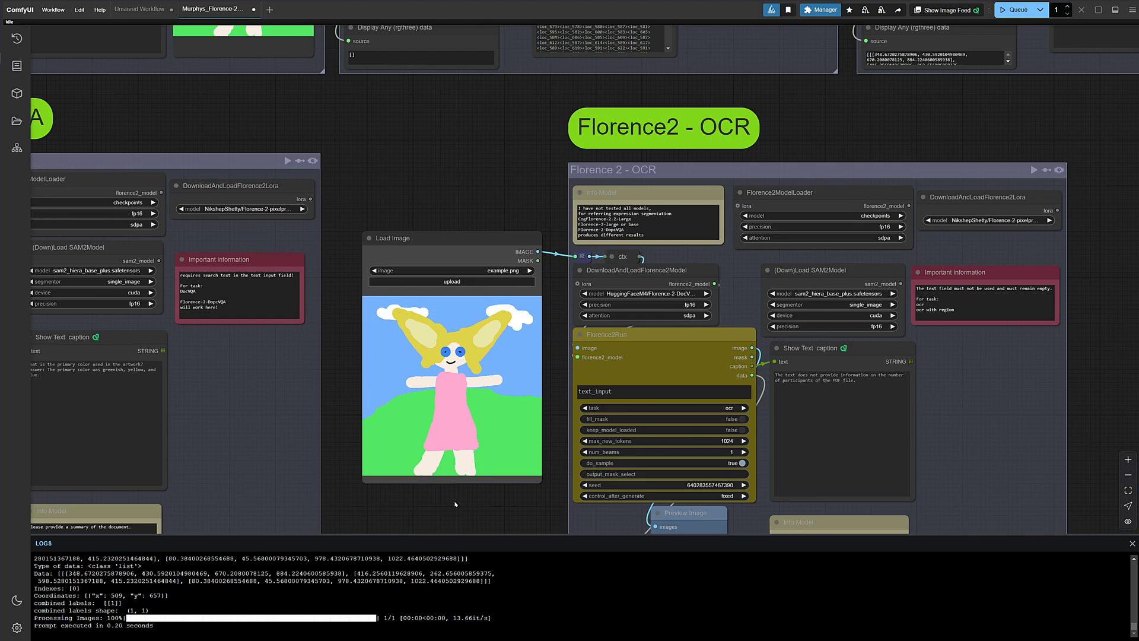
Select the beach watercolour of two girls with rackets in the Load Image node
drag(60, 380, 581, 385)
scroll(523, 390, up, 2)
scroll(523, 390, up, 1)
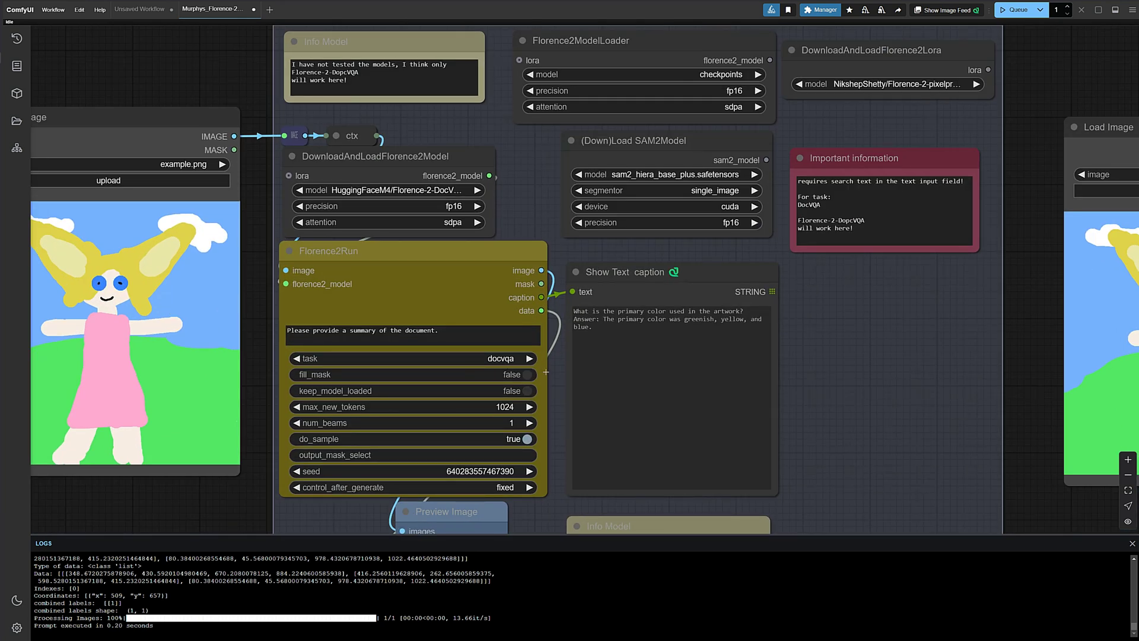
scroll(846, 365, down, 4)
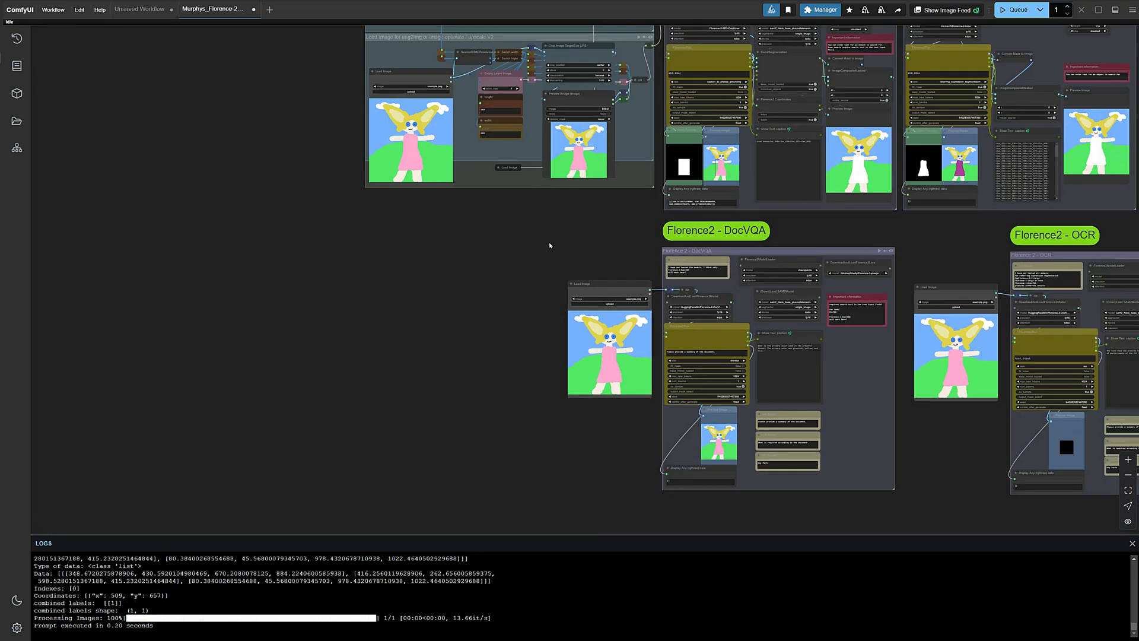
drag(506, 219, 375, 380)
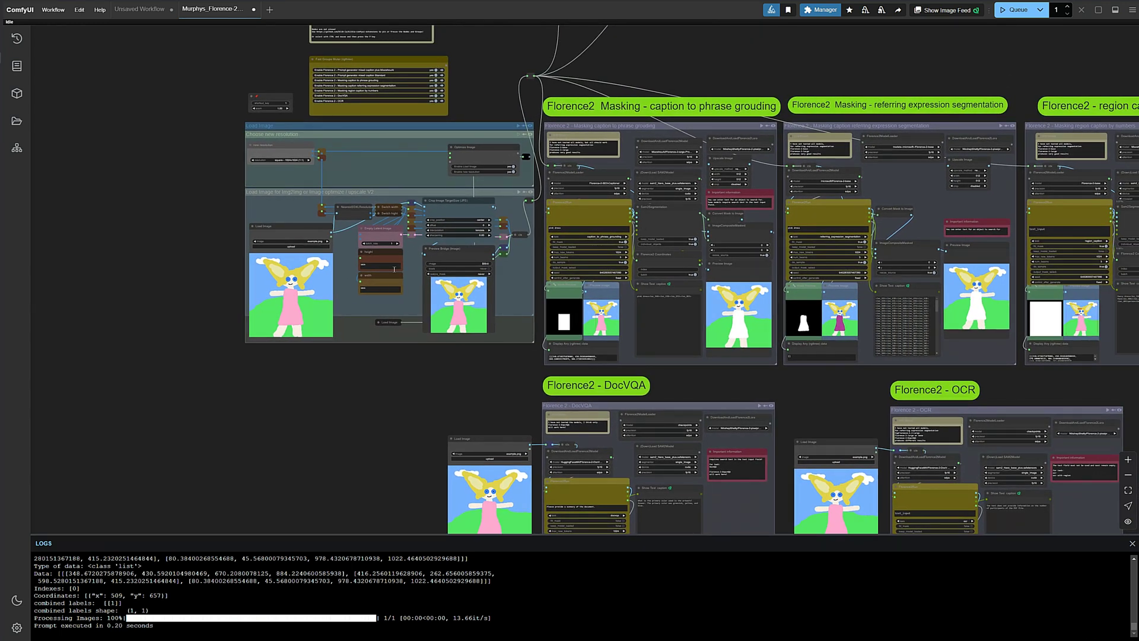
scroll(294, 252, up, 5)
scroll(303, 242, up, 7)
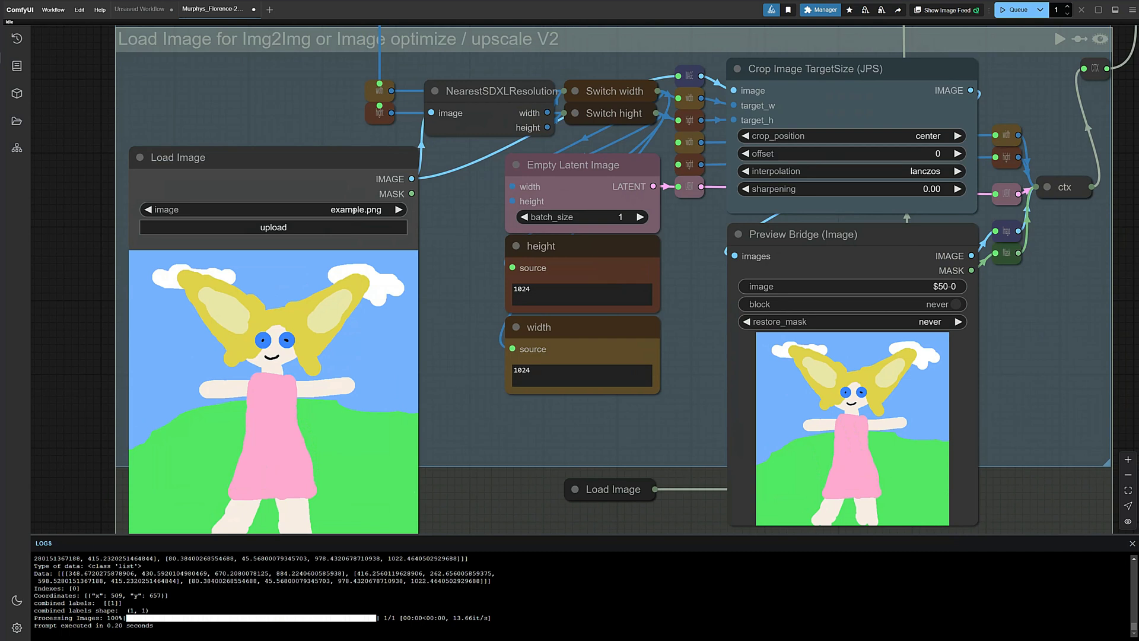
click(354, 211)
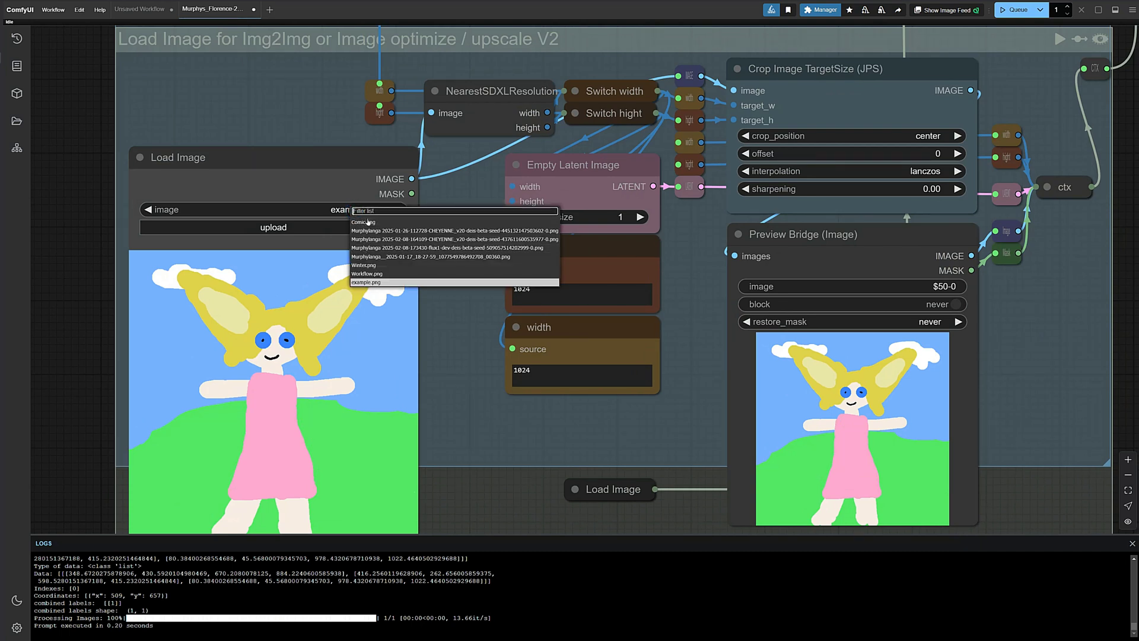
click(363, 231)
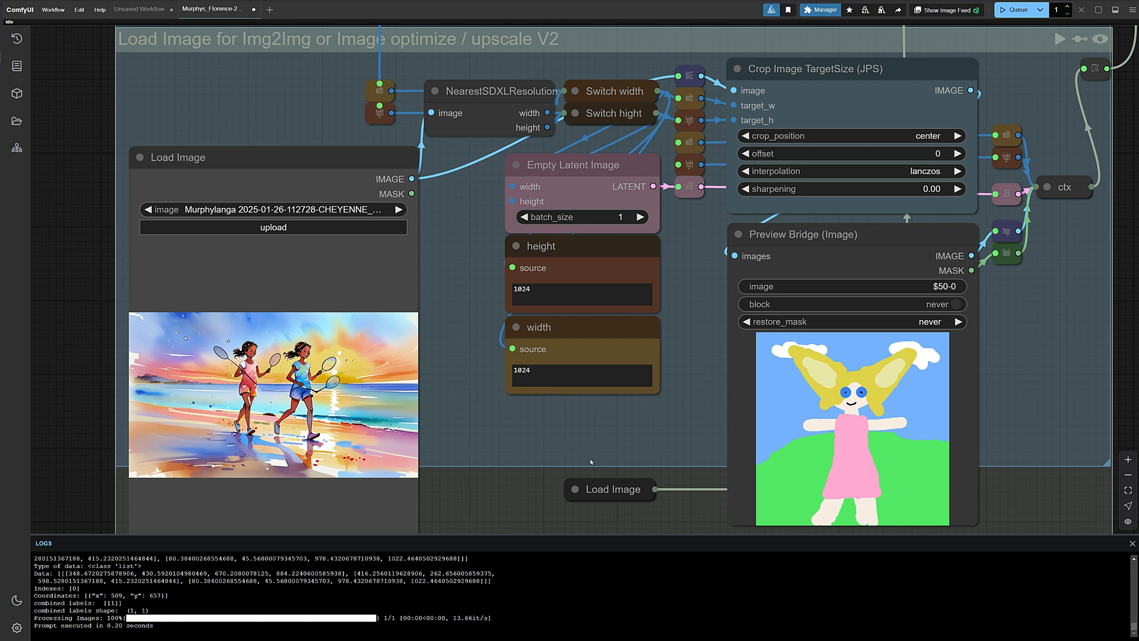
scroll(570, 445, down, 10)
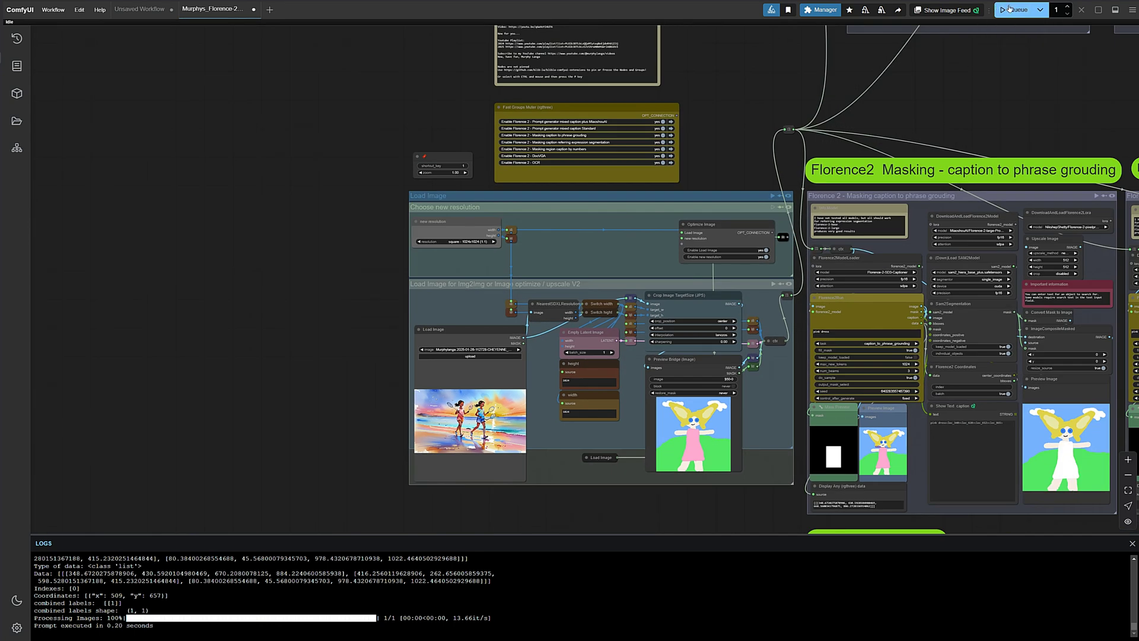
Run the workflow on the beach watercolour and inspect the masking group previews
click(1016, 10)
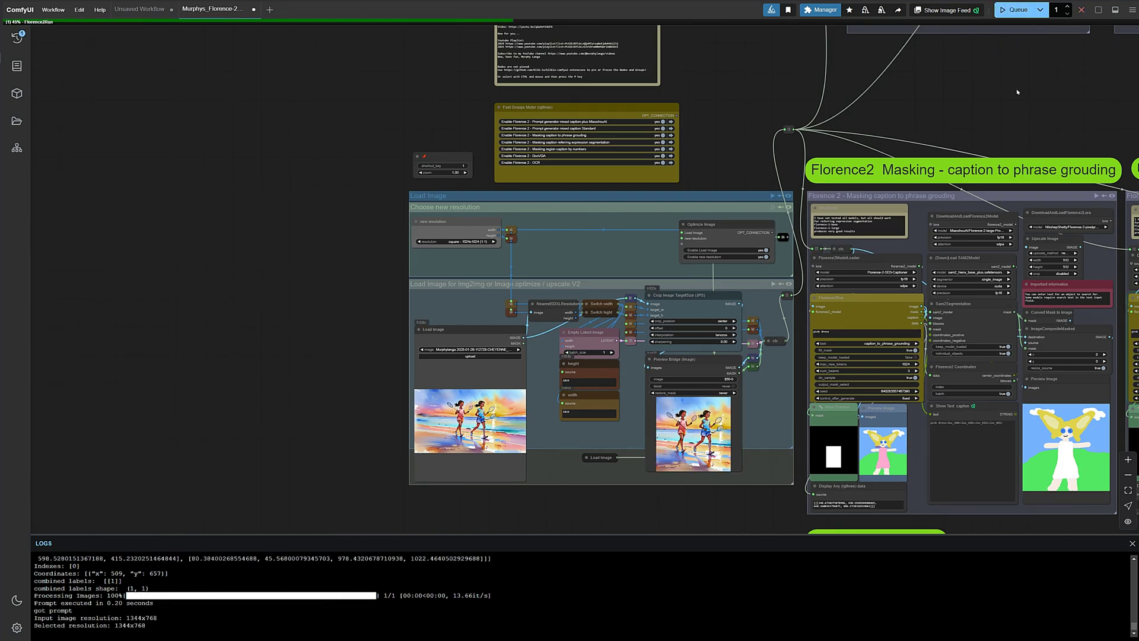
drag(1033, 95, 608, 84)
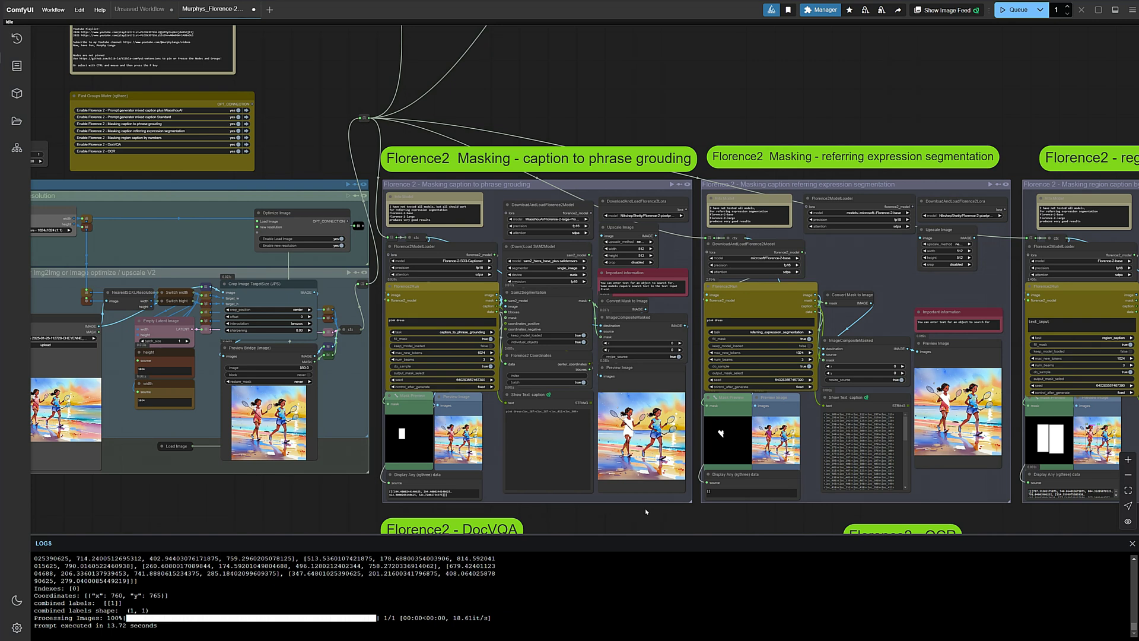
scroll(640, 473, up, 10)
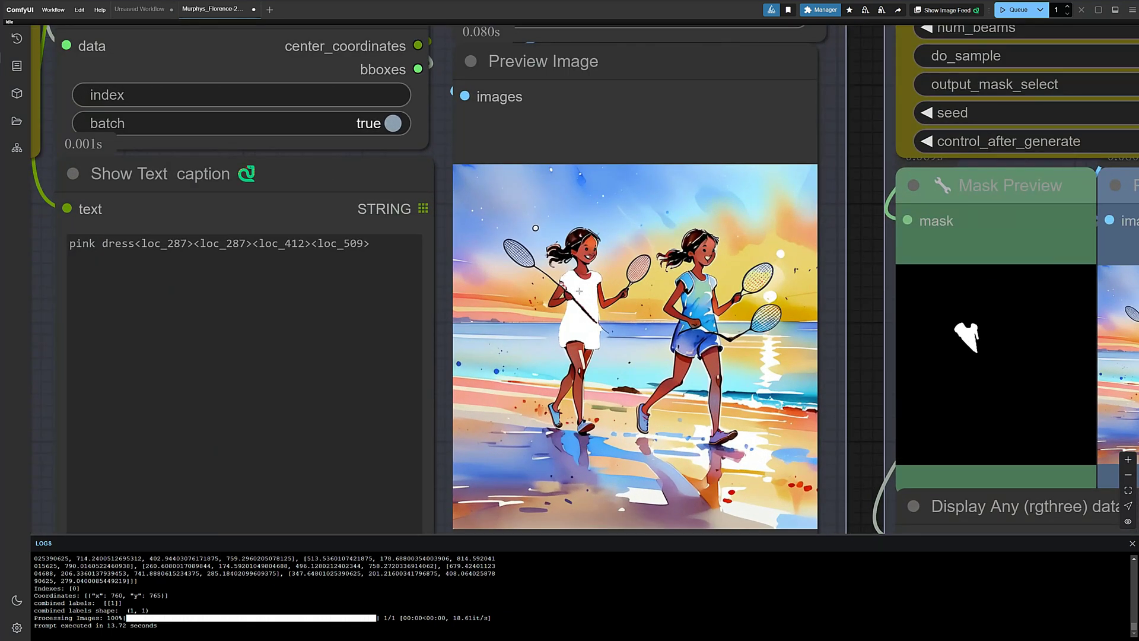
scroll(889, 482, down, 10)
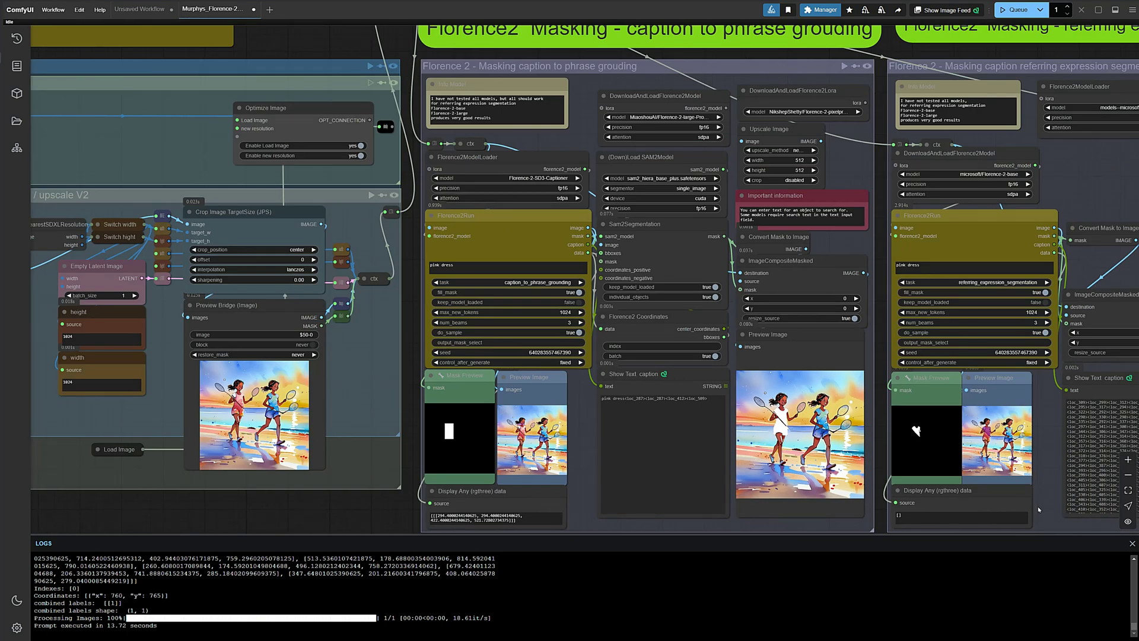
Inspect the region-caption group's labelled boxes for girls, human faces and footwear
drag(1039, 509, 706, 439)
scroll(706, 439, up, 3)
scroll(653, 357, up, 10)
scroll(568, 343, up, 7)
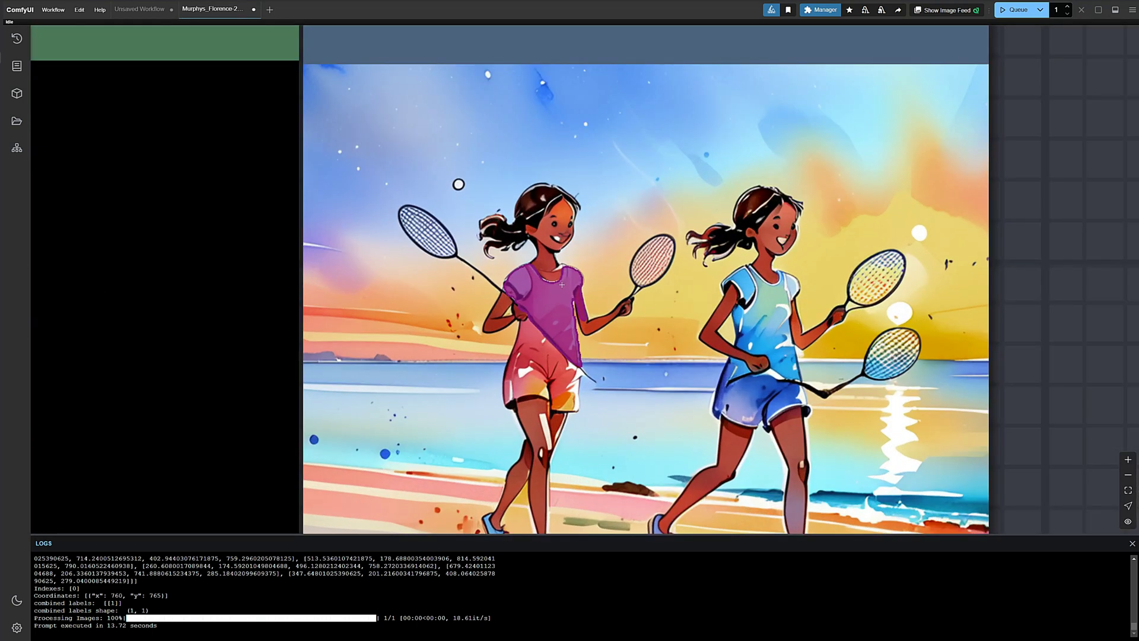
scroll(562, 285, down, 10)
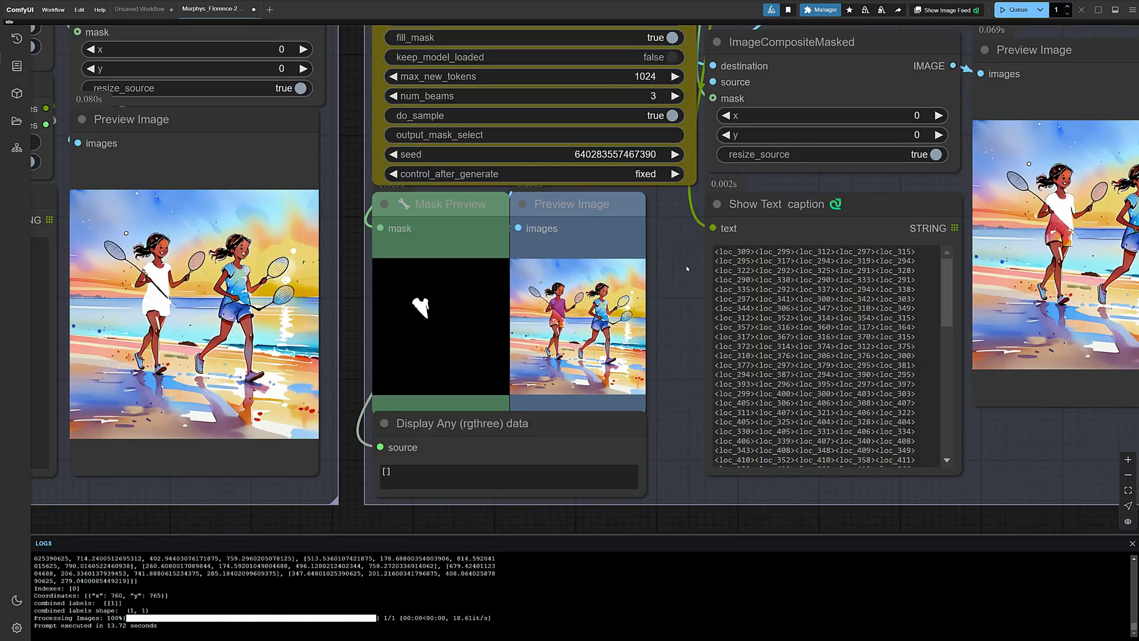
scroll(657, 322, down, 4)
scroll(924, 414, down, 1)
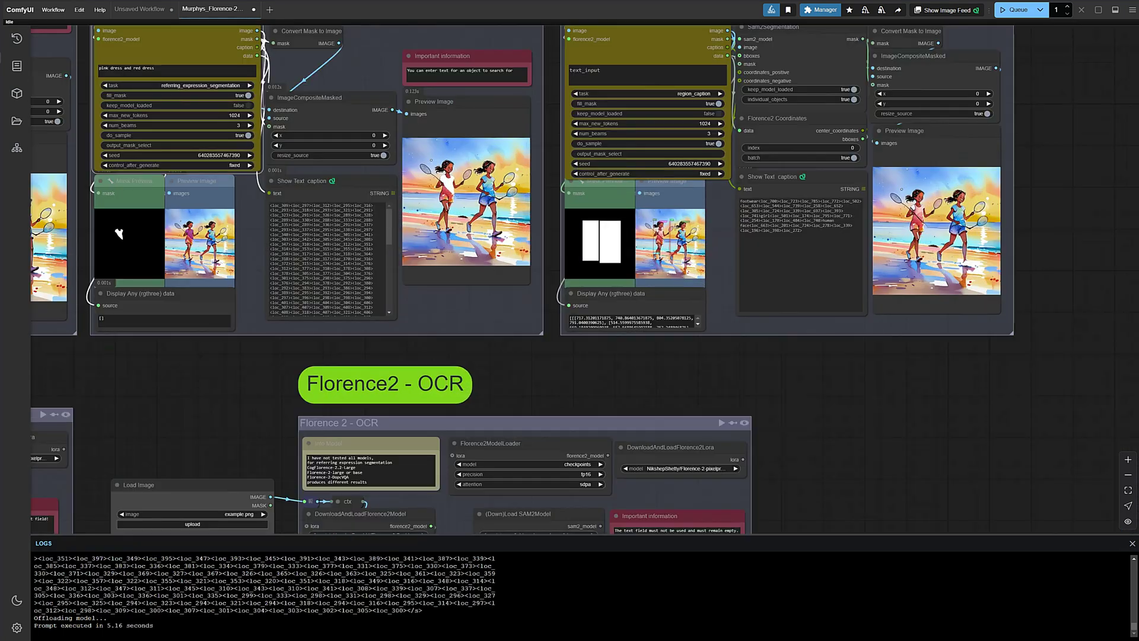
scroll(688, 303, up, 15)
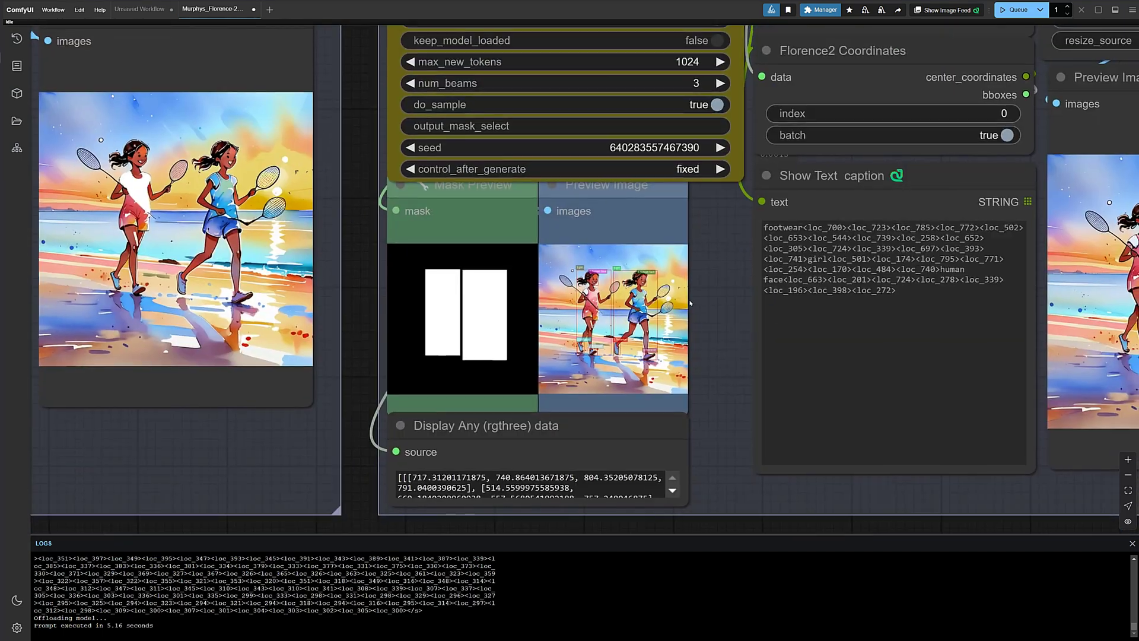
scroll(688, 304, up, 12)
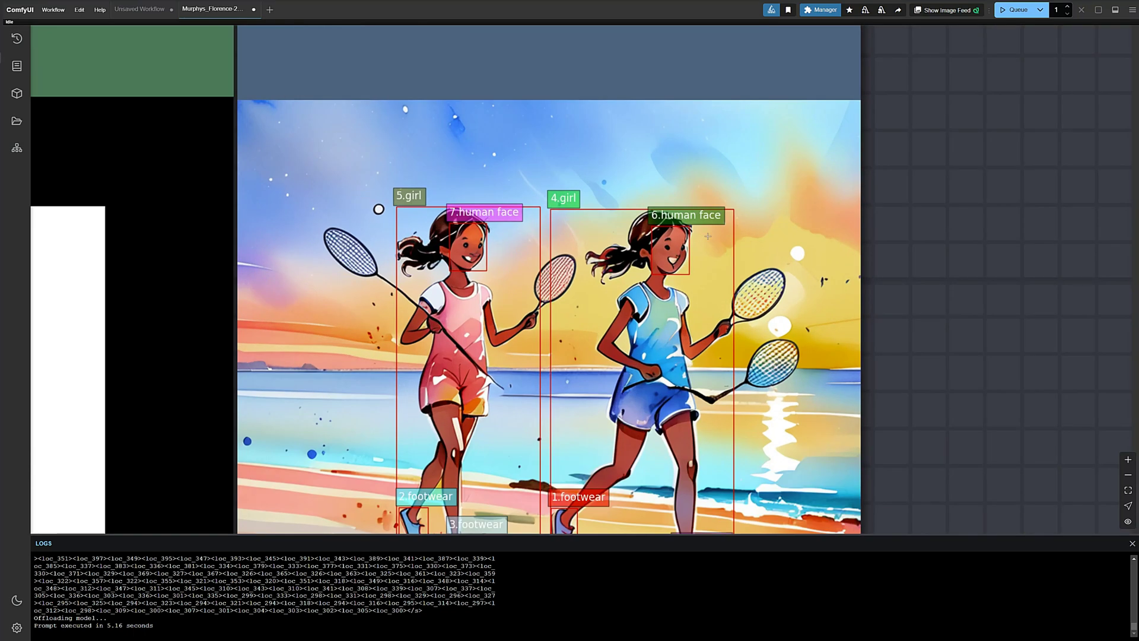
scroll(750, 382, down, 3)
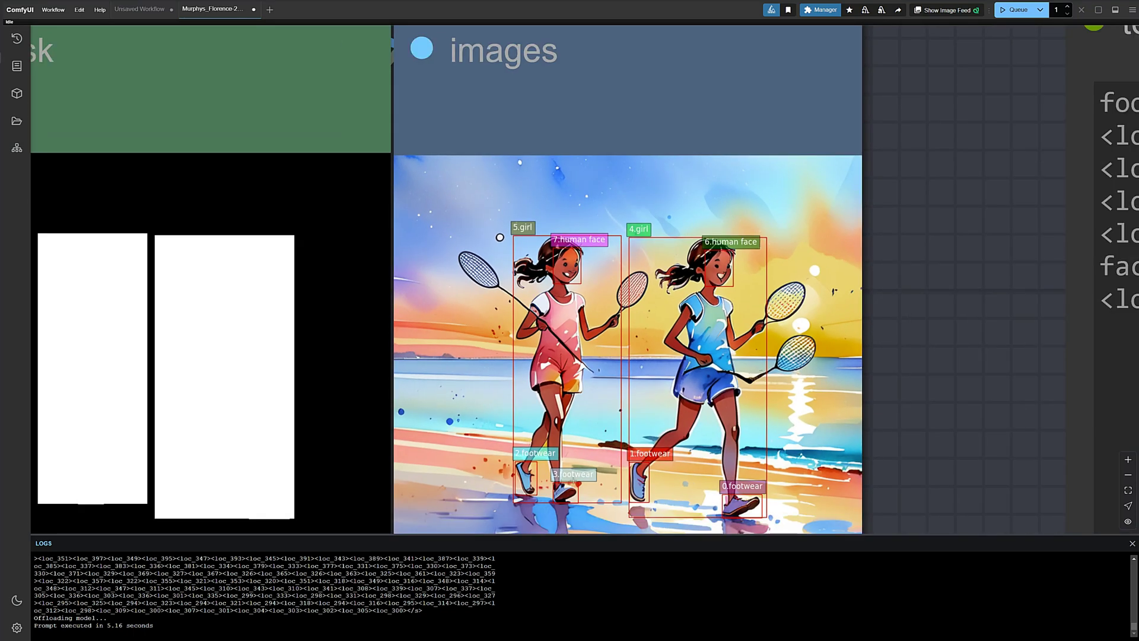
scroll(766, 503, up, 3)
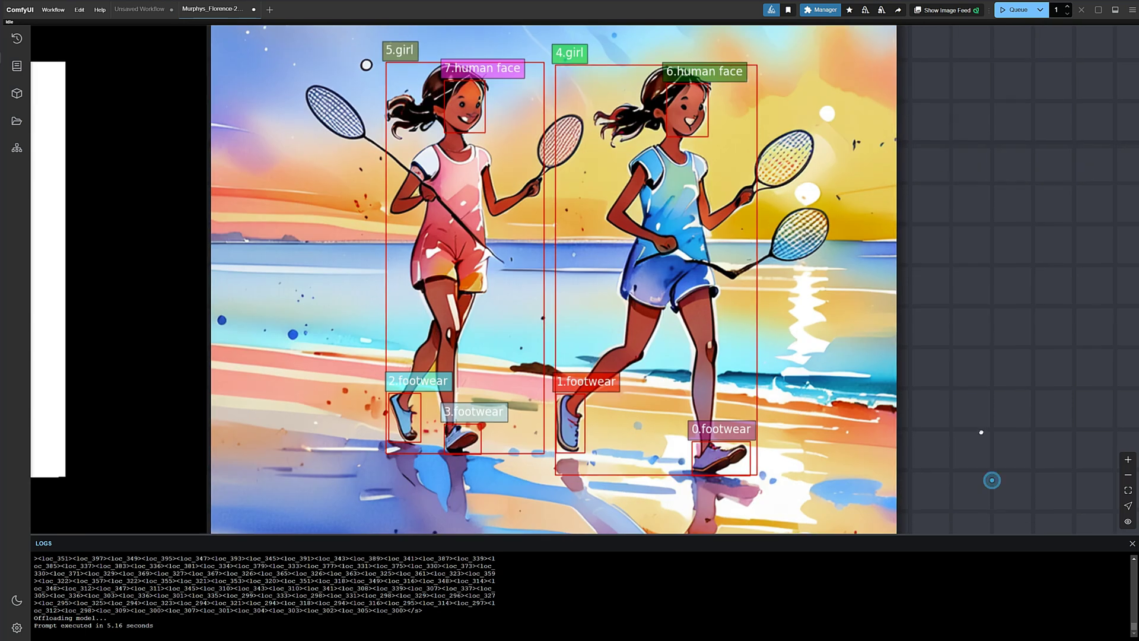
scroll(982, 433, down, 1)
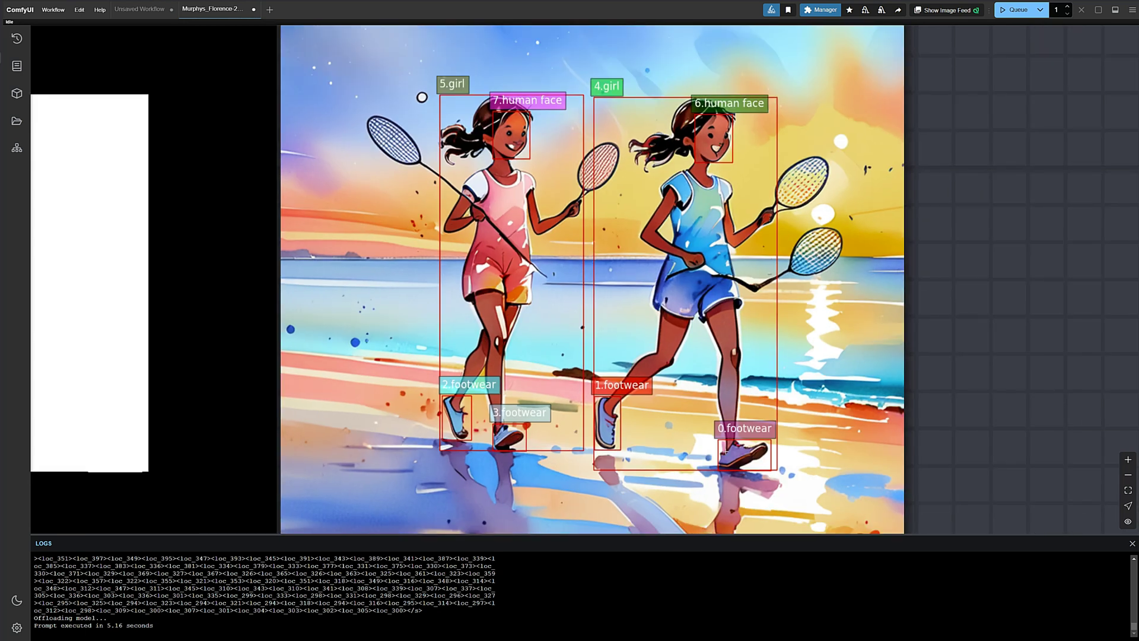
scroll(865, 358, down, 3)
Change the Florence2 Coordinates index to 0,1,2,3, rerun, and zoom into the masked preview
drag(865, 359, 534, 252)
click(571, 215)
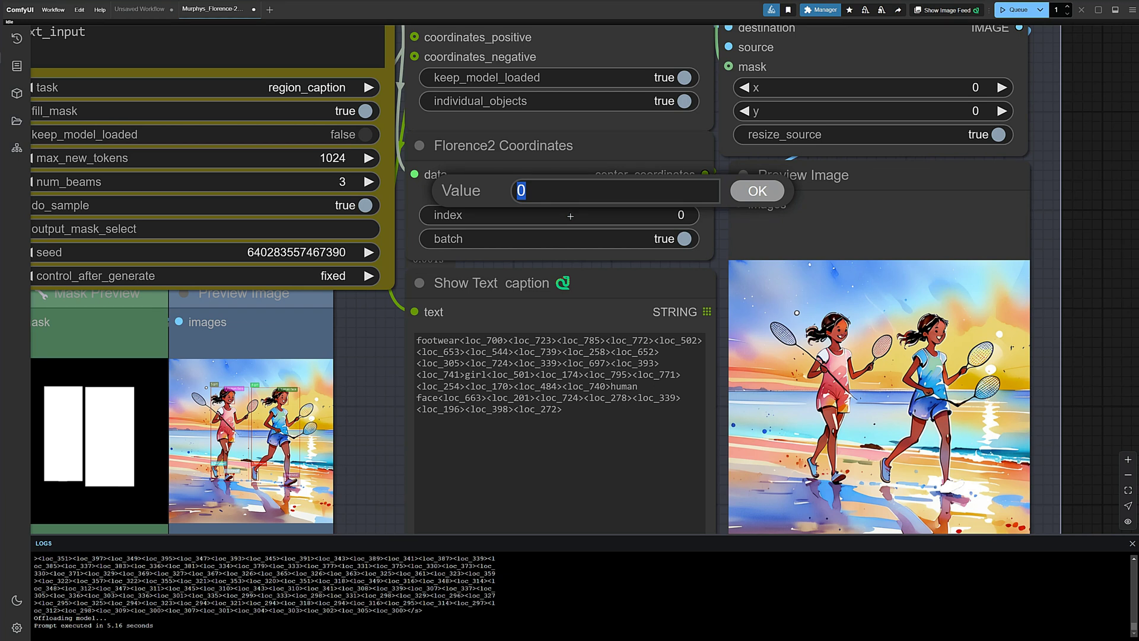
text(0,1,2,3)
click(769, 194)
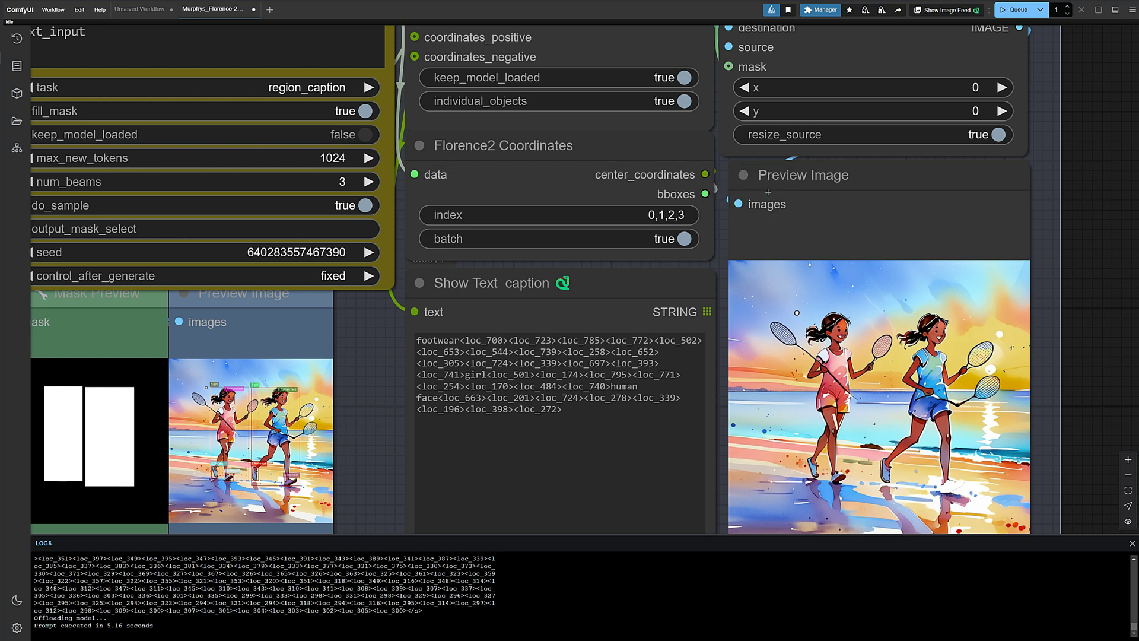
click(1016, 9)
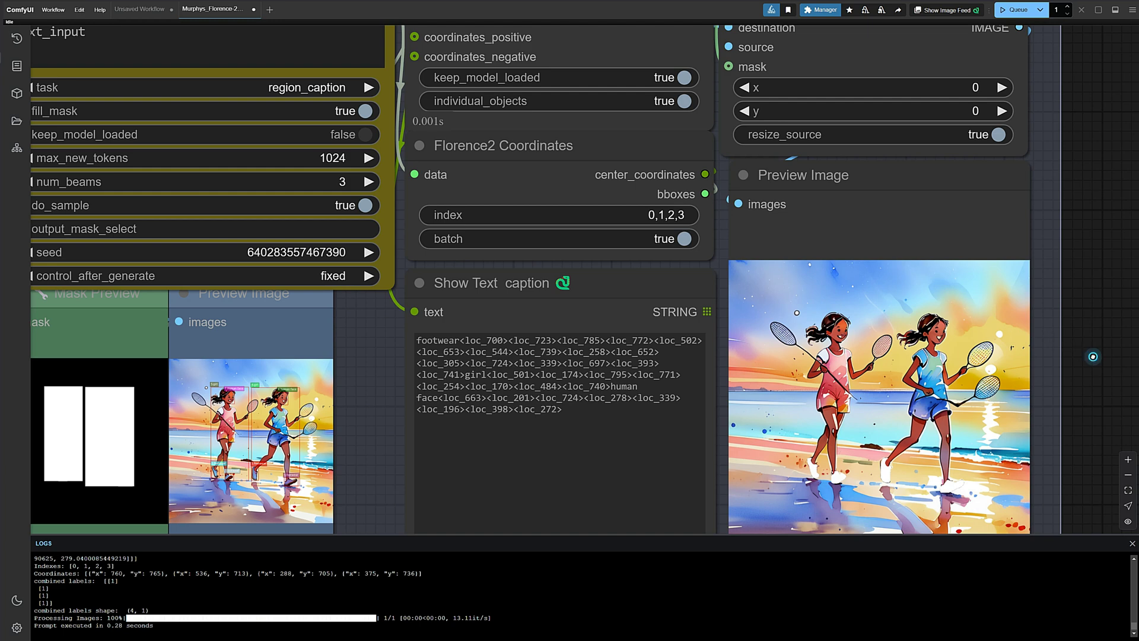
drag(969, 482, 755, 293)
scroll(754, 293, up, 8)
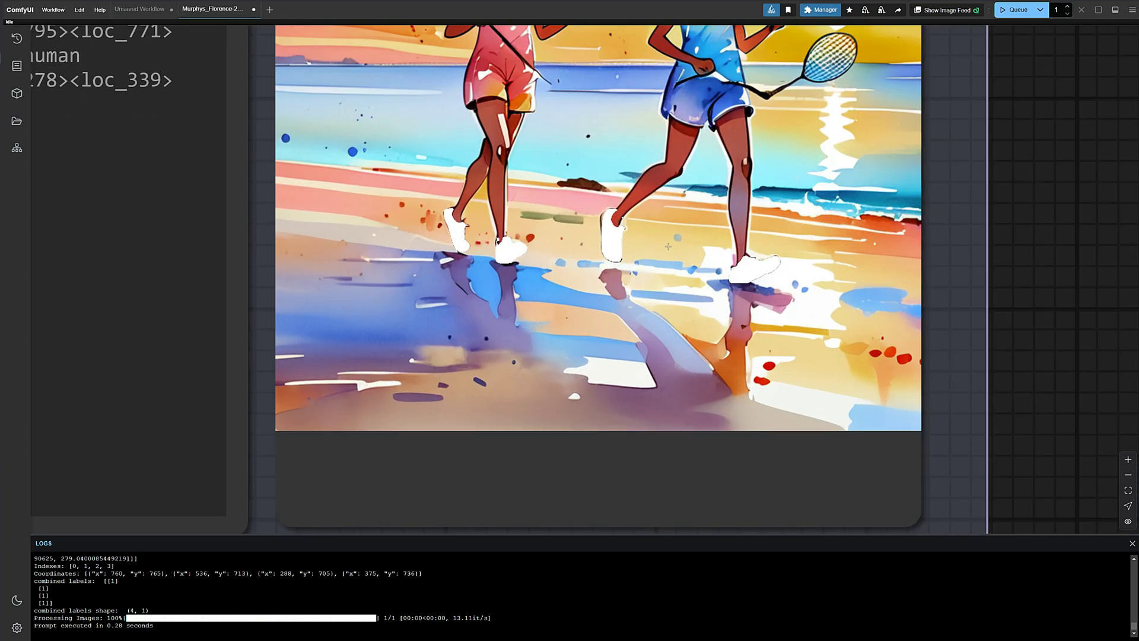
scroll(776, 267, down, 8)
Set both the DocVQA and OCR Load Image nodes to Winter.png
drag(758, 443, 1086, 435)
scroll(653, 296, down, 3)
drag(534, 297, 741, 172)
scroll(445, 267, up, 2)
scroll(446, 268, up, 8)
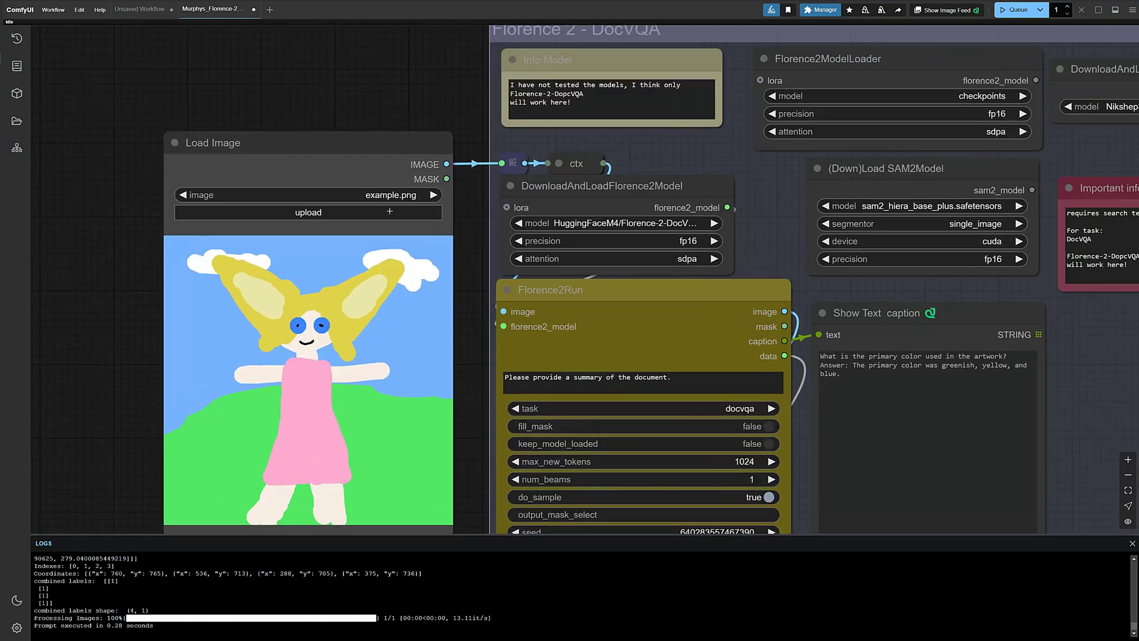
click(383, 196)
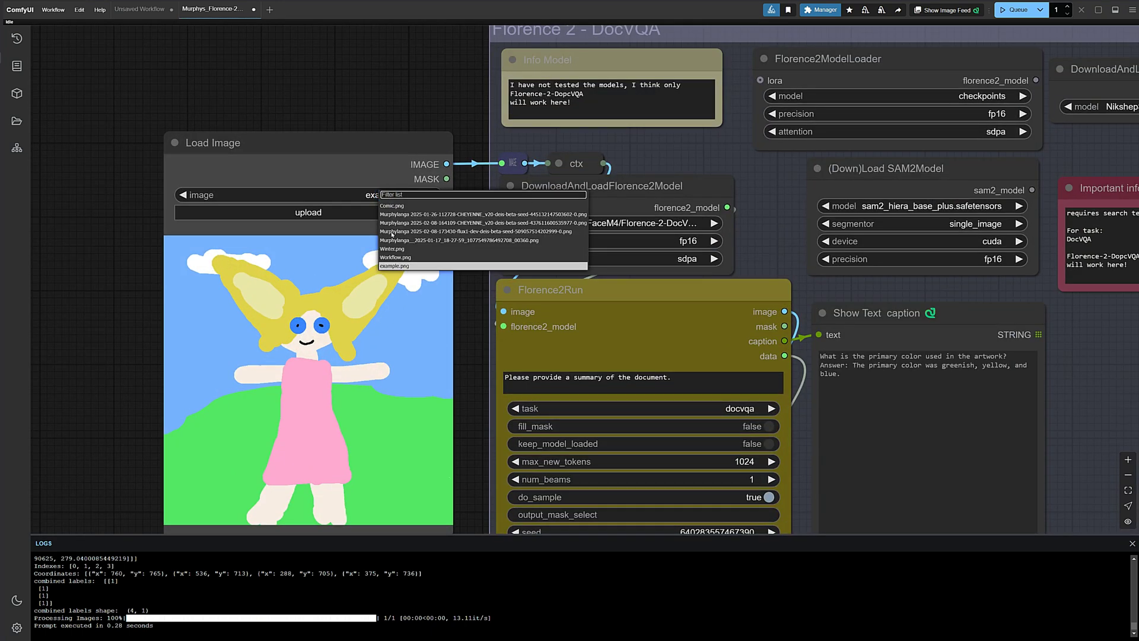
click(409, 261)
scroll(380, 178, down, 4)
drag(1009, 318, 442, 324)
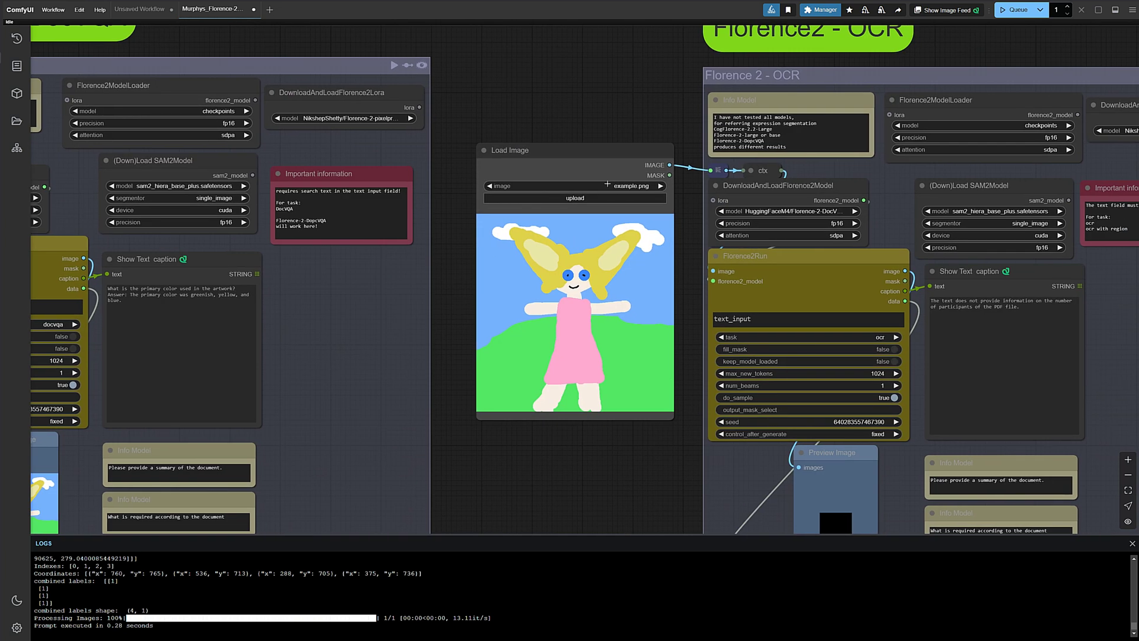
click(607, 186)
click(617, 241)
scroll(617, 249, down, 5)
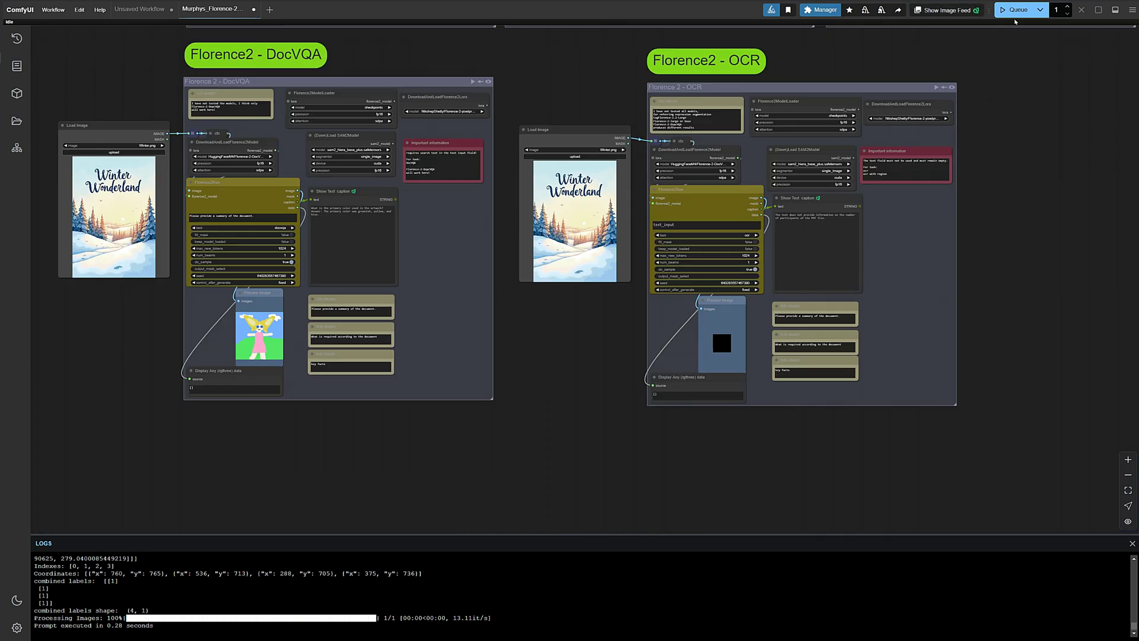
Run the workflow and check the DocVQA summary and OCR text 'Winter Wonderland'
click(1014, 10)
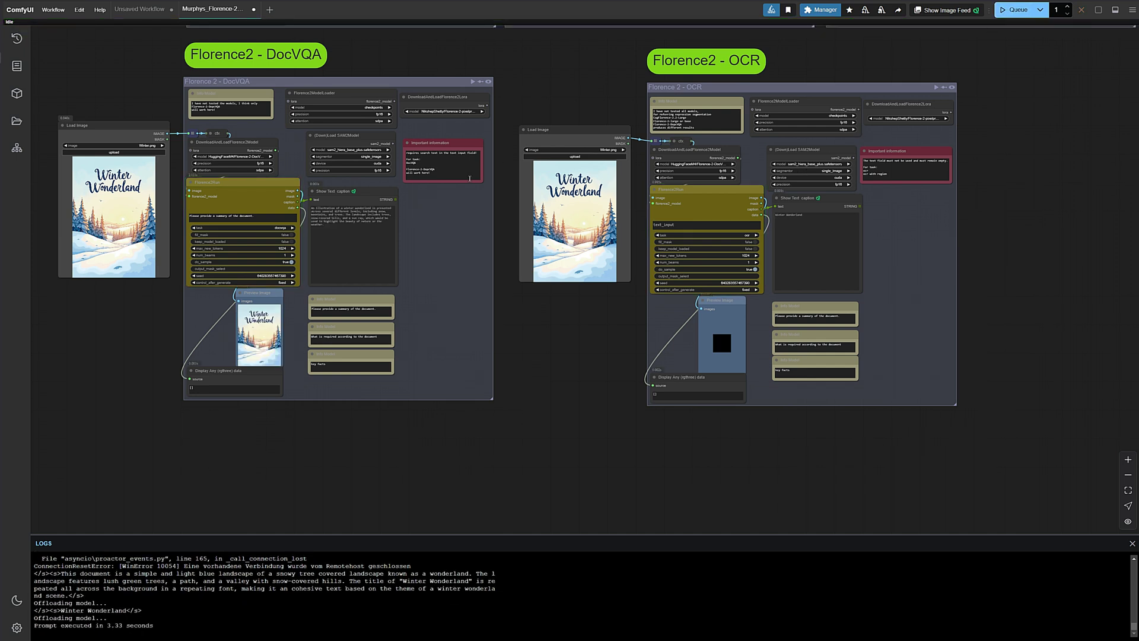
scroll(272, 175, up, 5)
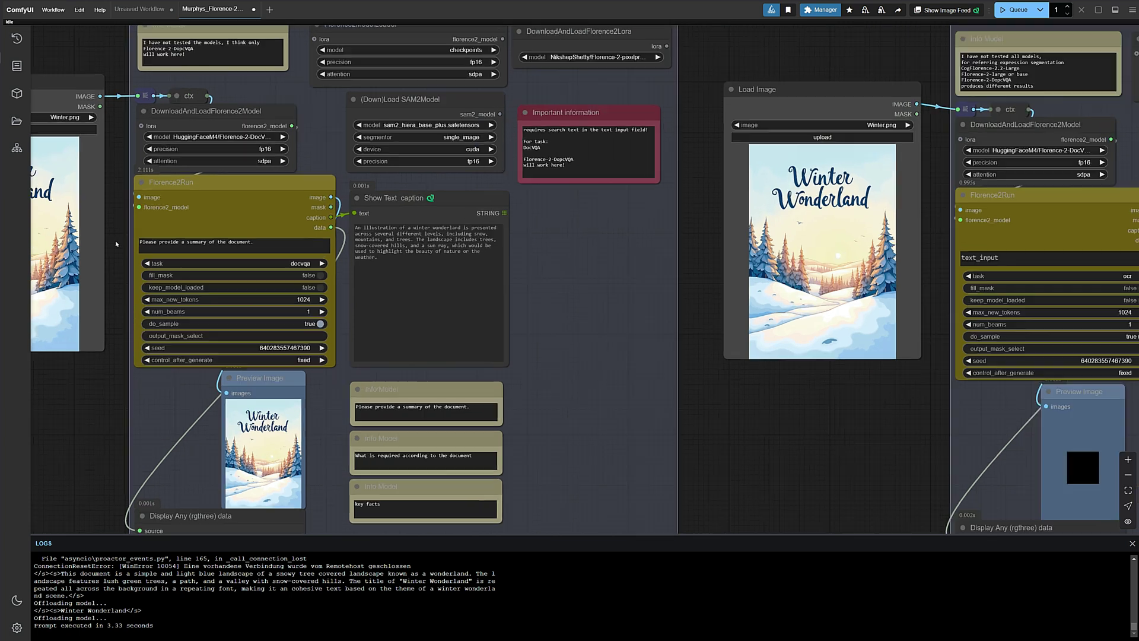
scroll(240, 183, up, 5)
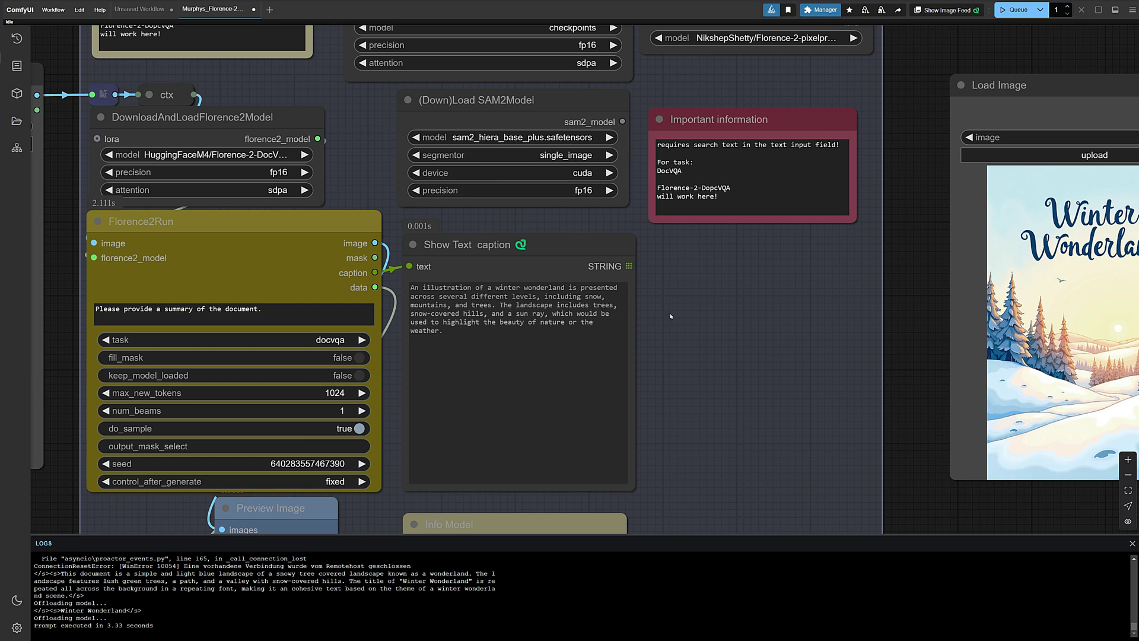
scroll(671, 316, down, 3)
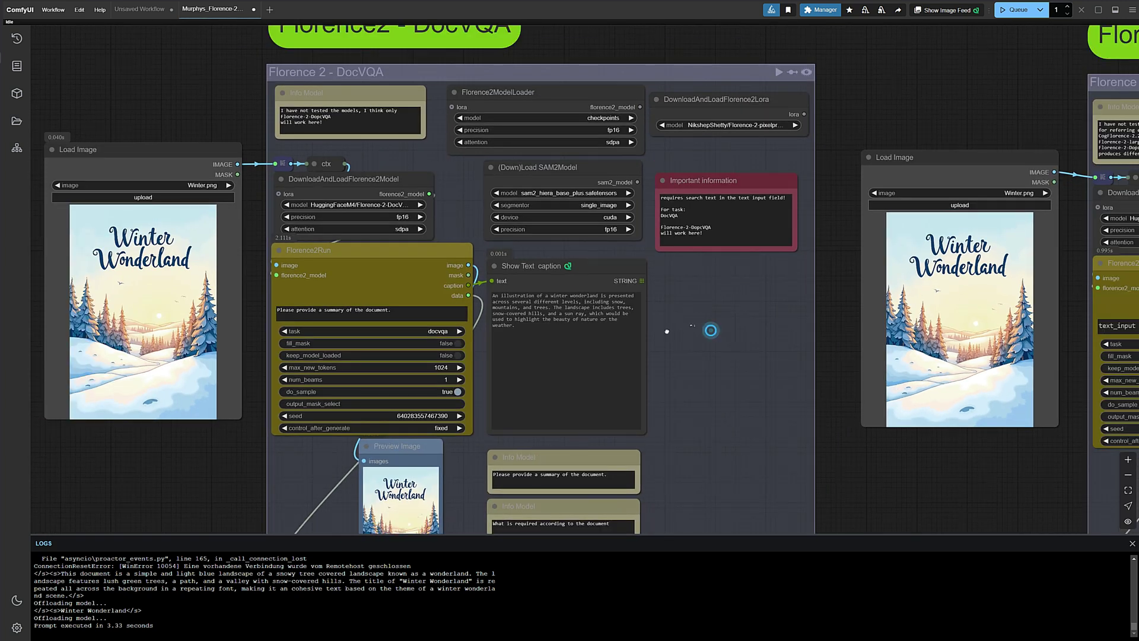
drag(712, 331, 59, 326)
drag(968, 326, 821, 330)
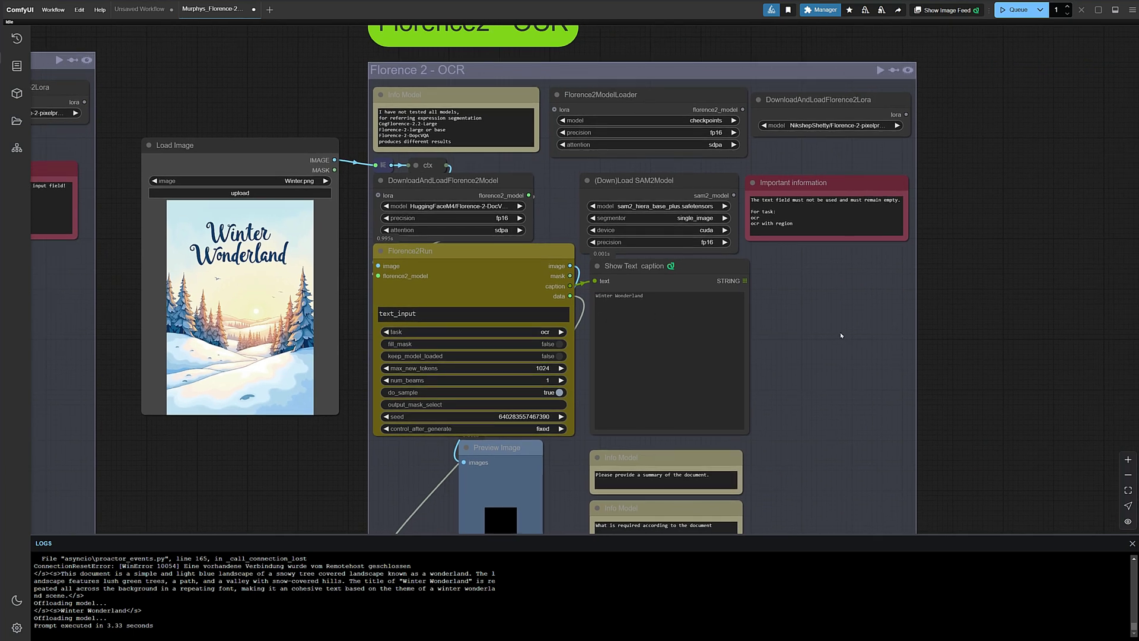
scroll(821, 329, up, 4)
scroll(820, 330, up, 3)
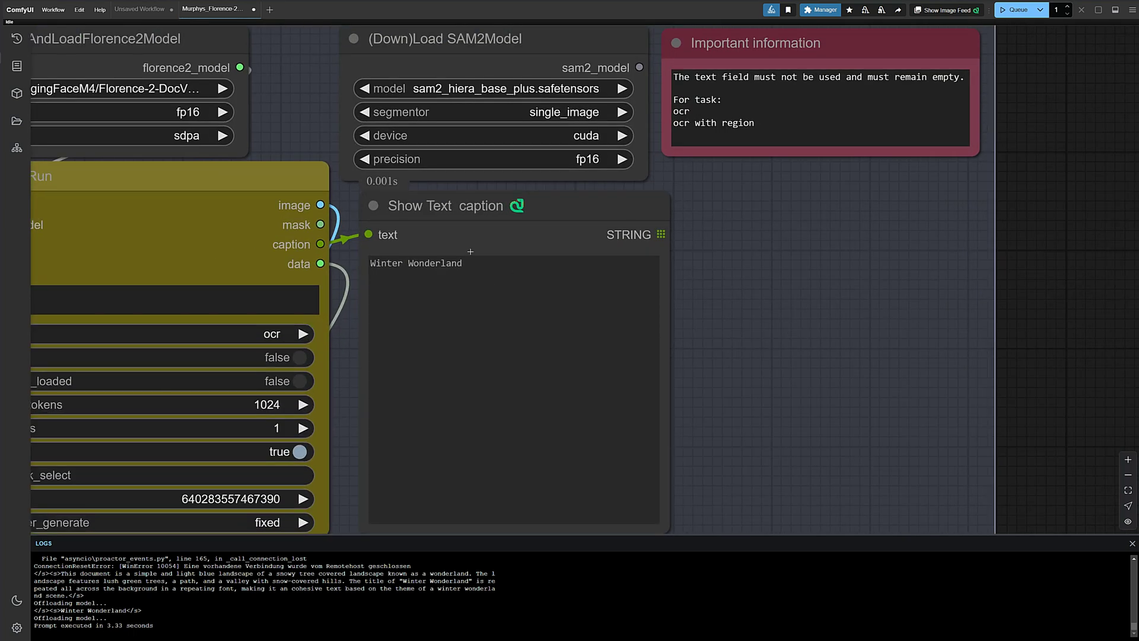
scroll(695, 299, down, 5)
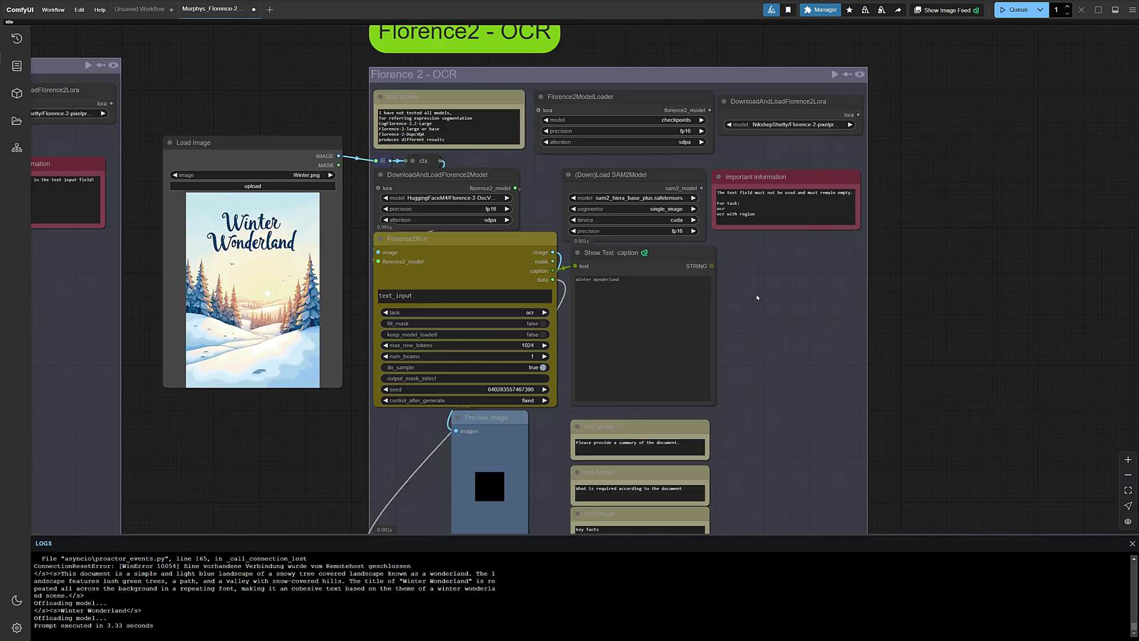
drag(345, 448, 543, 458)
scroll(556, 199, up, 4)
Load Workflow.png into the Load Image nodes of both the OCR and DocVQA groups
click(556, 194)
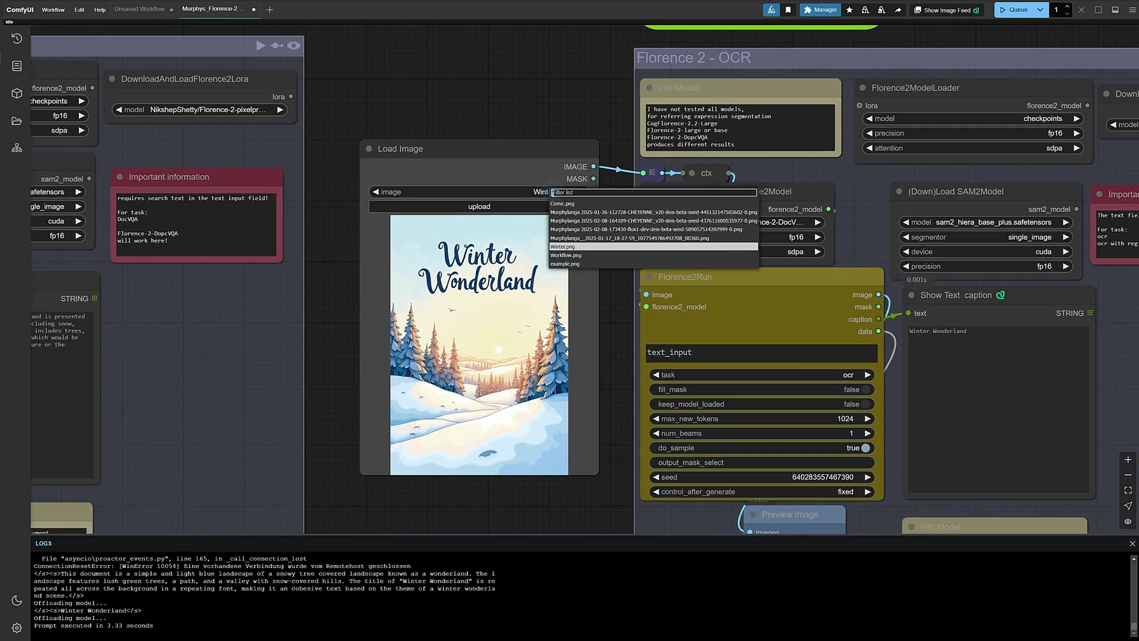
click(559, 256)
scroll(496, 440, down, 6)
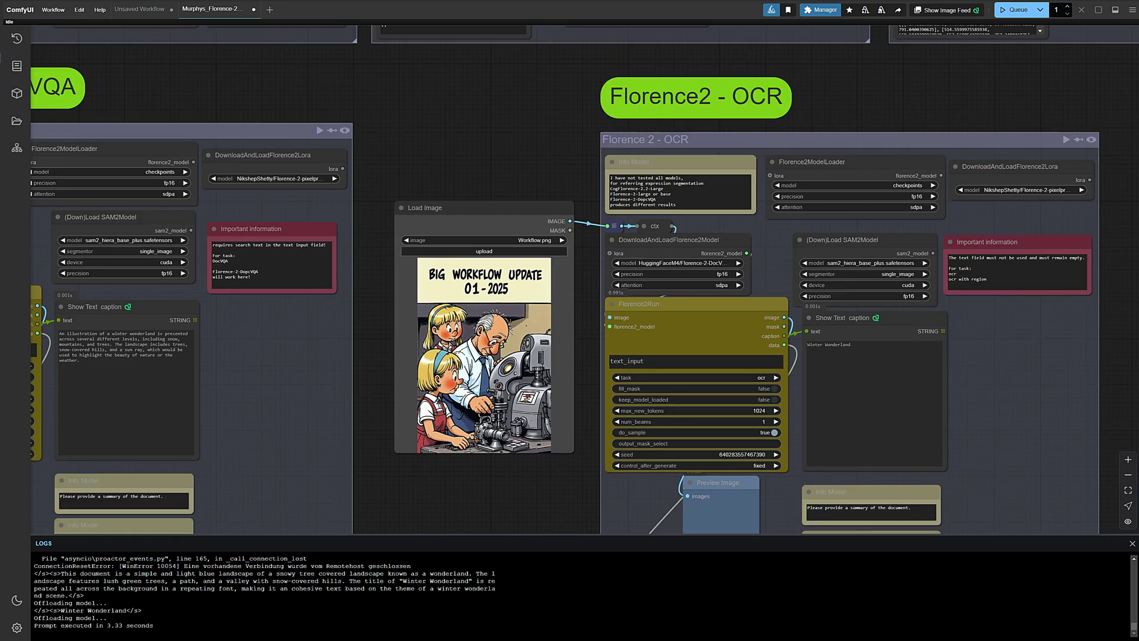
drag(493, 460, 715, 445)
scroll(368, 251, up, 5)
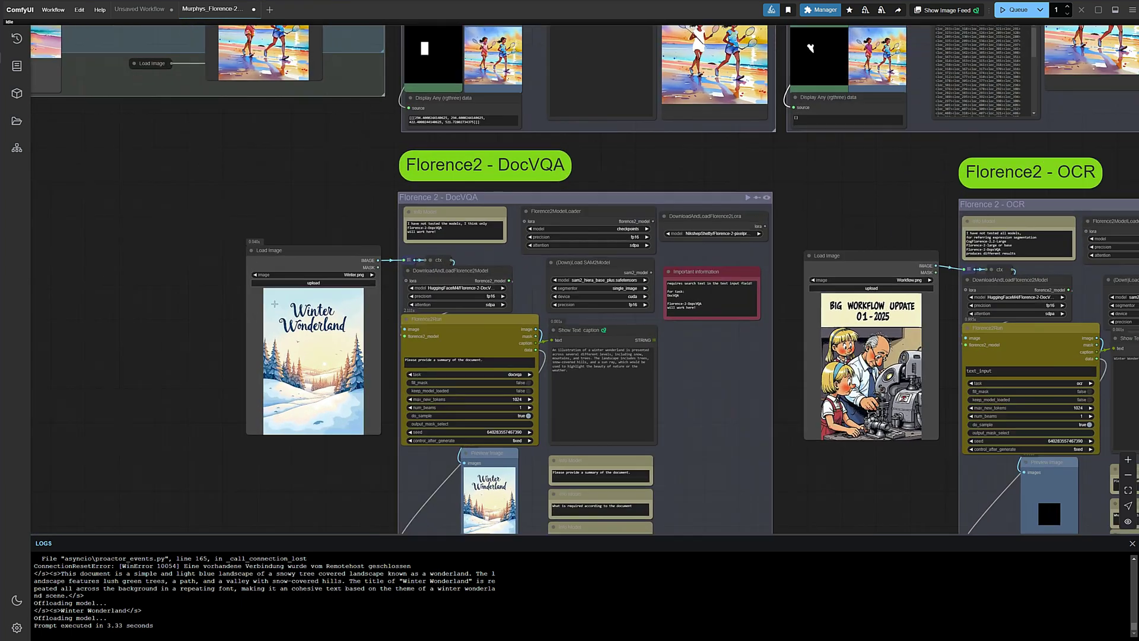
click(368, 250)
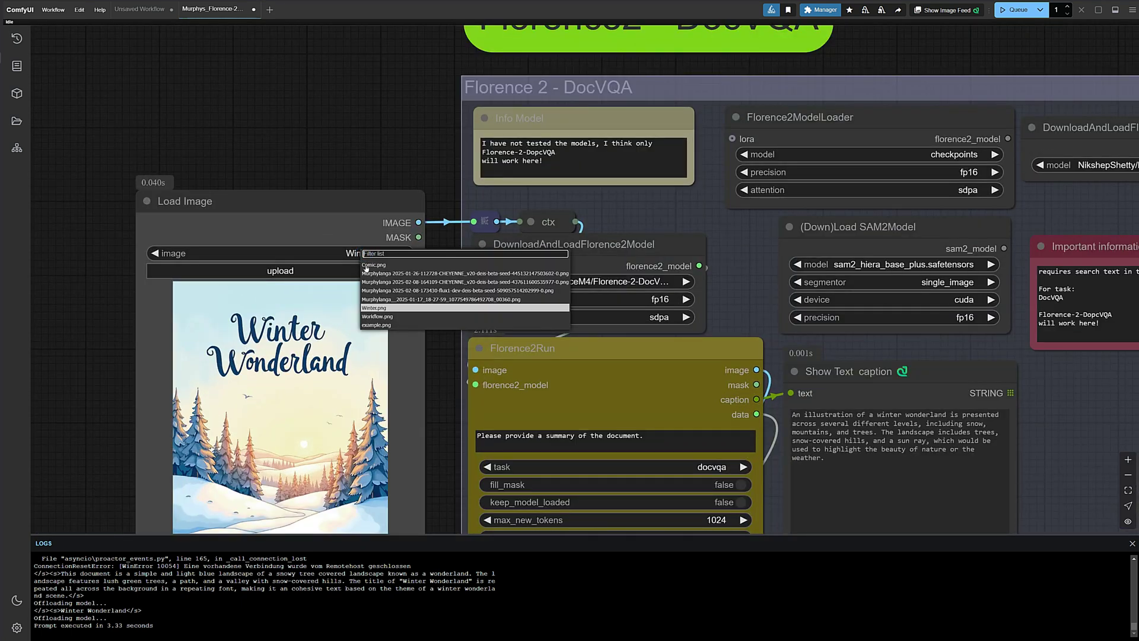
click(373, 315)
scroll(321, 138, down, 2)
scroll(321, 137, down, 6)
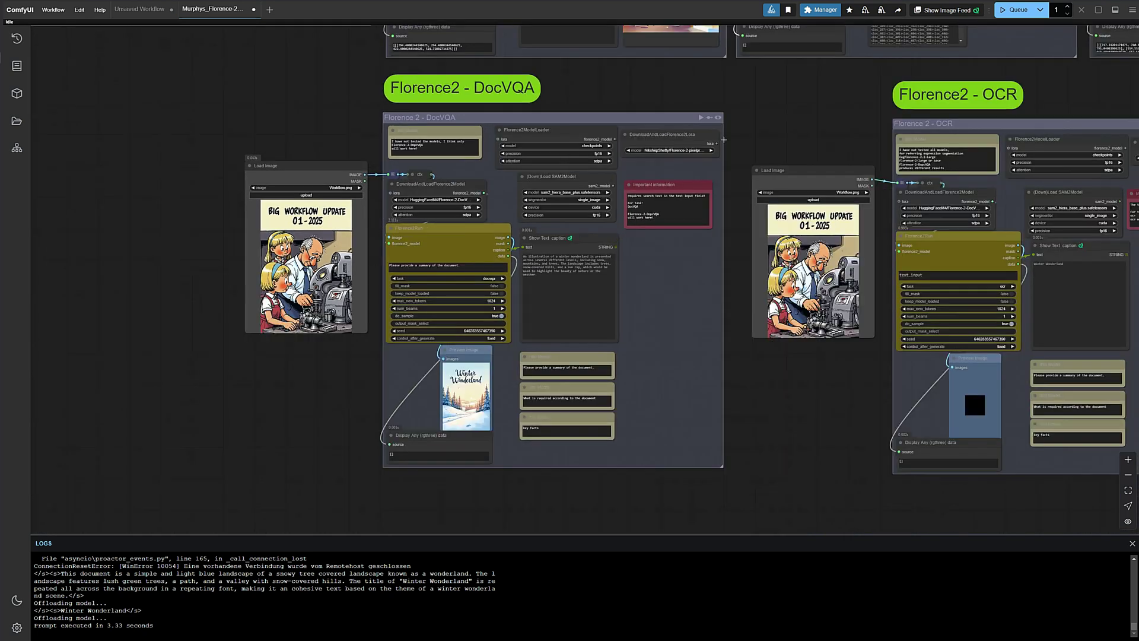
Run the workflow and read the DocVQA summary and OCR text 'BIG WORKFLOW UPDATE01-2025'
click(1011, 10)
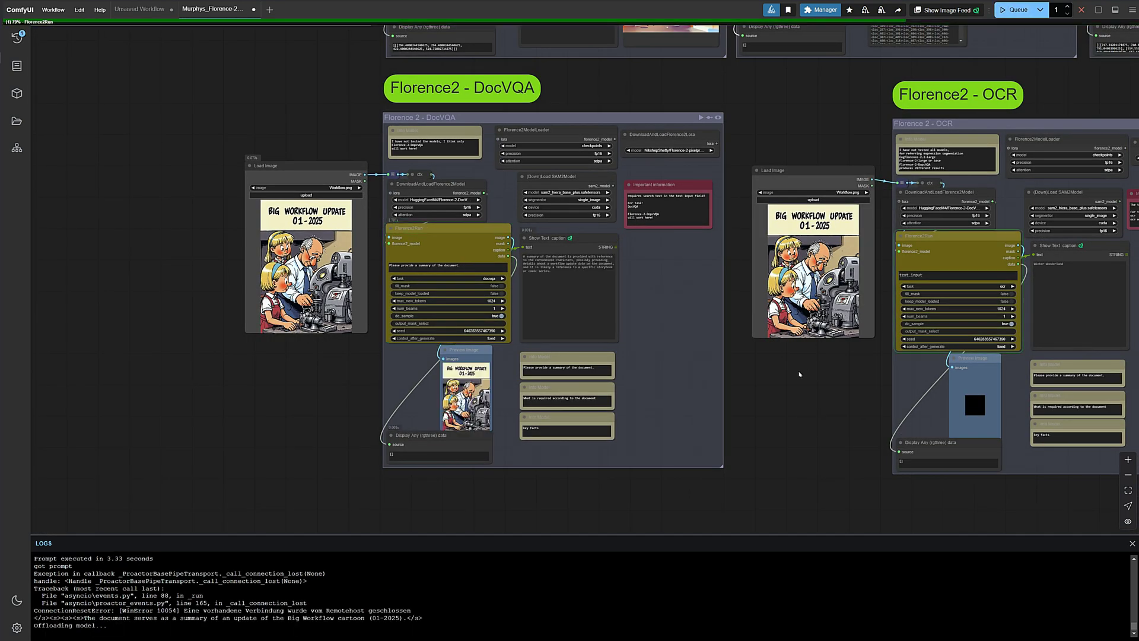
scroll(633, 260, up, 10)
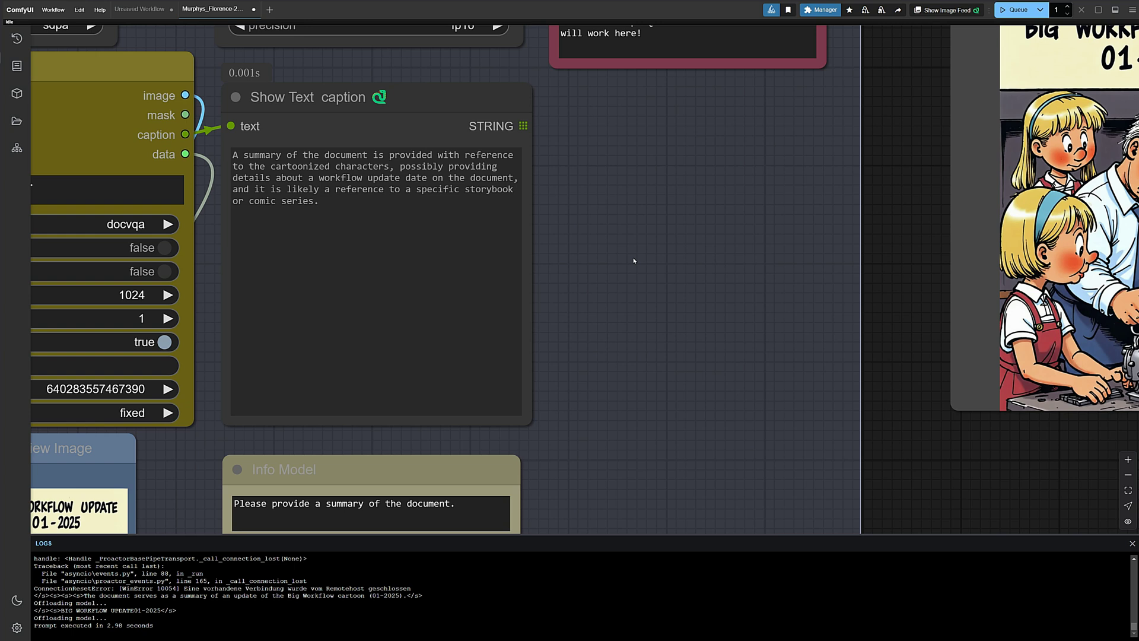
scroll(634, 260, down, 1)
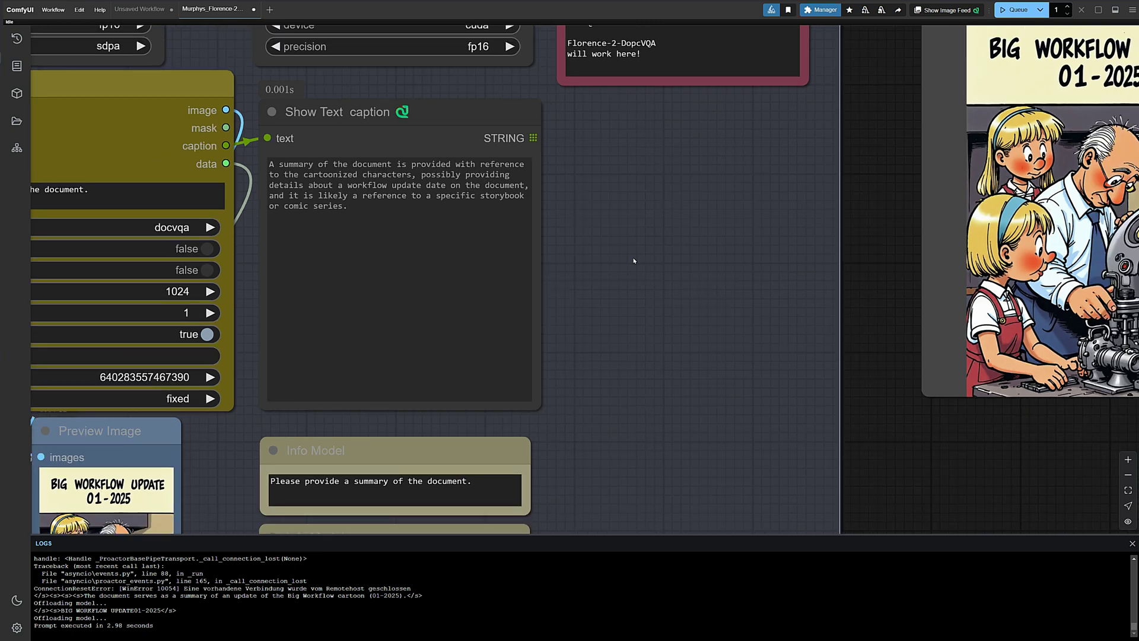
scroll(634, 261, down, 10)
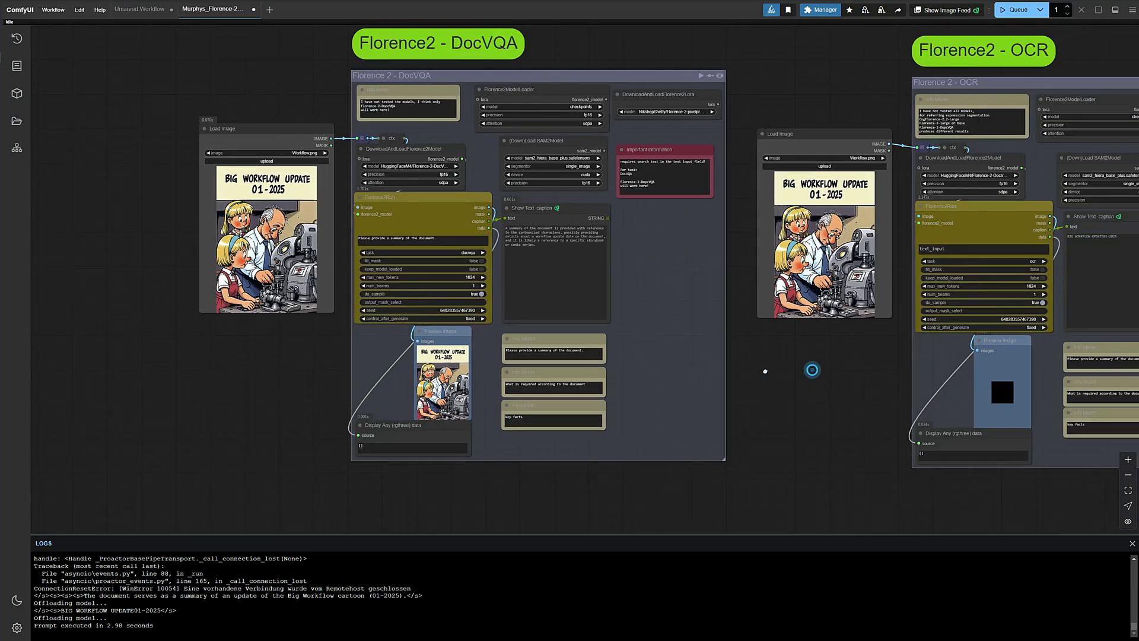
Set the OCR Florence2Run task to ocr_with_region and run the workflow
drag(813, 369, 458, 363)
scroll(845, 237, up, 9)
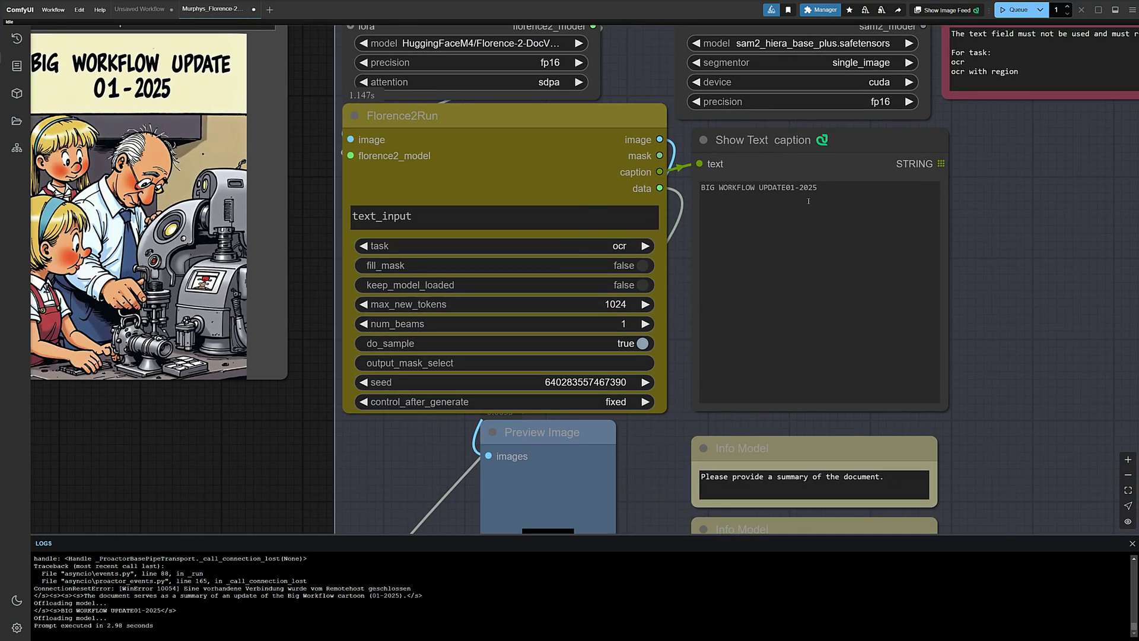
click(615, 246)
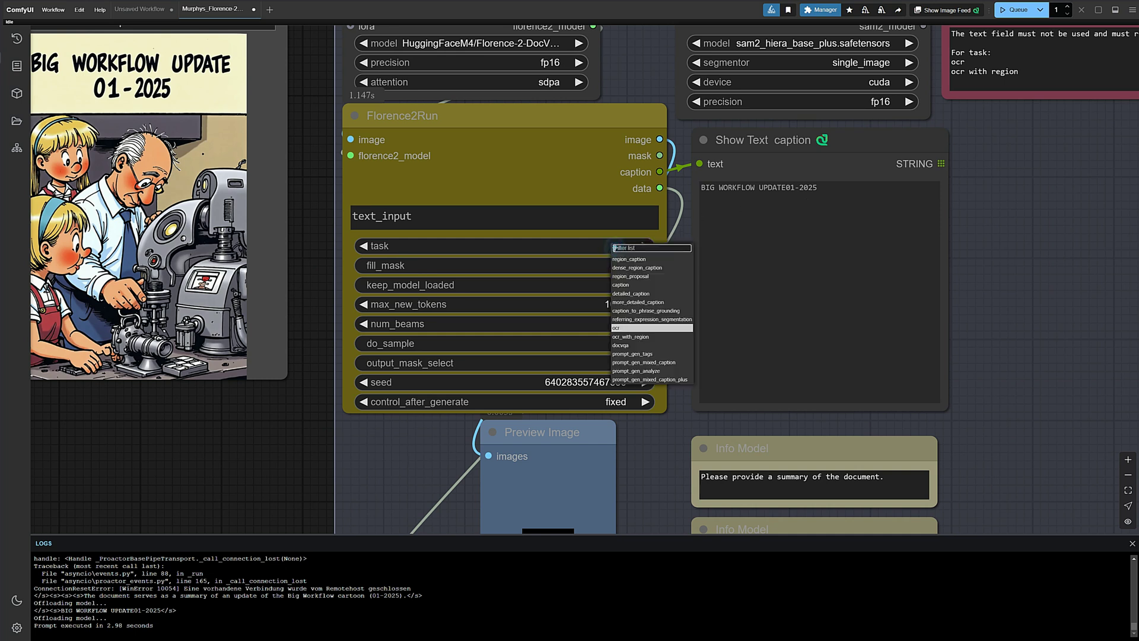
click(638, 335)
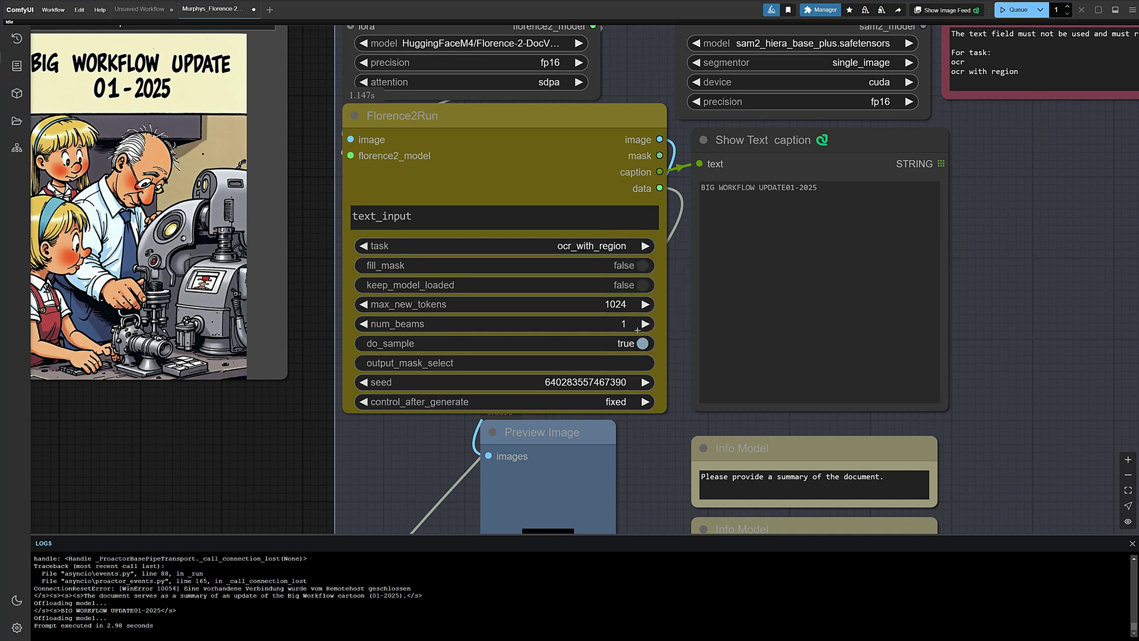
click(1016, 10)
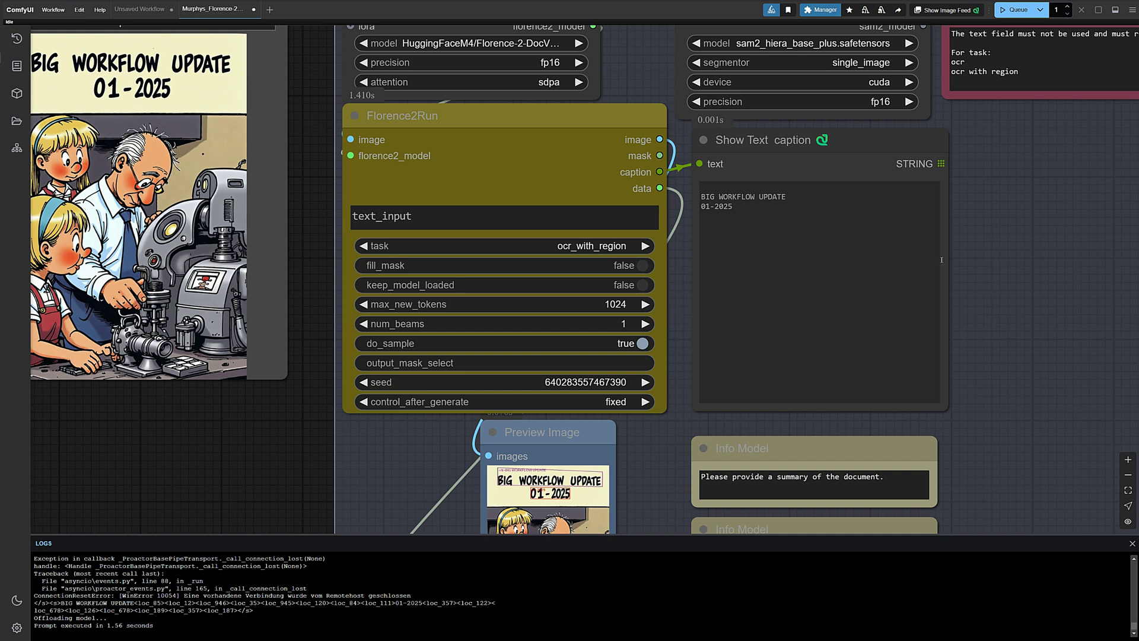
Inspect the boxed 'BIG WORKFLOW UPDATE' and '01-2025' preview, then pan to the masking groups
scroll(681, 480, up, 10)
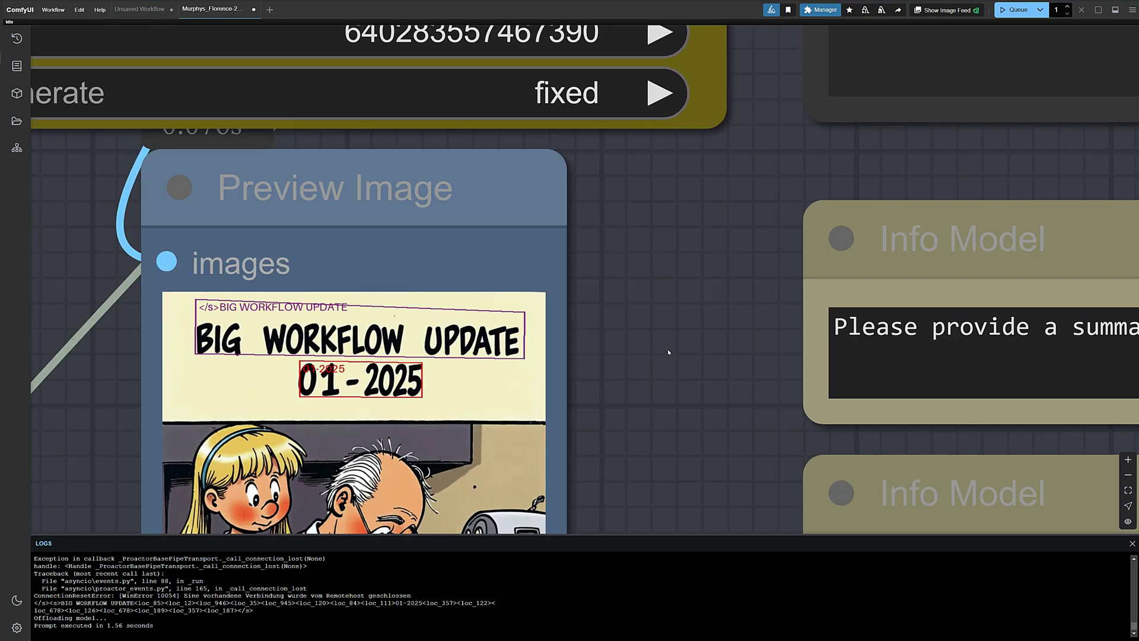
scroll(668, 352, down, 10)
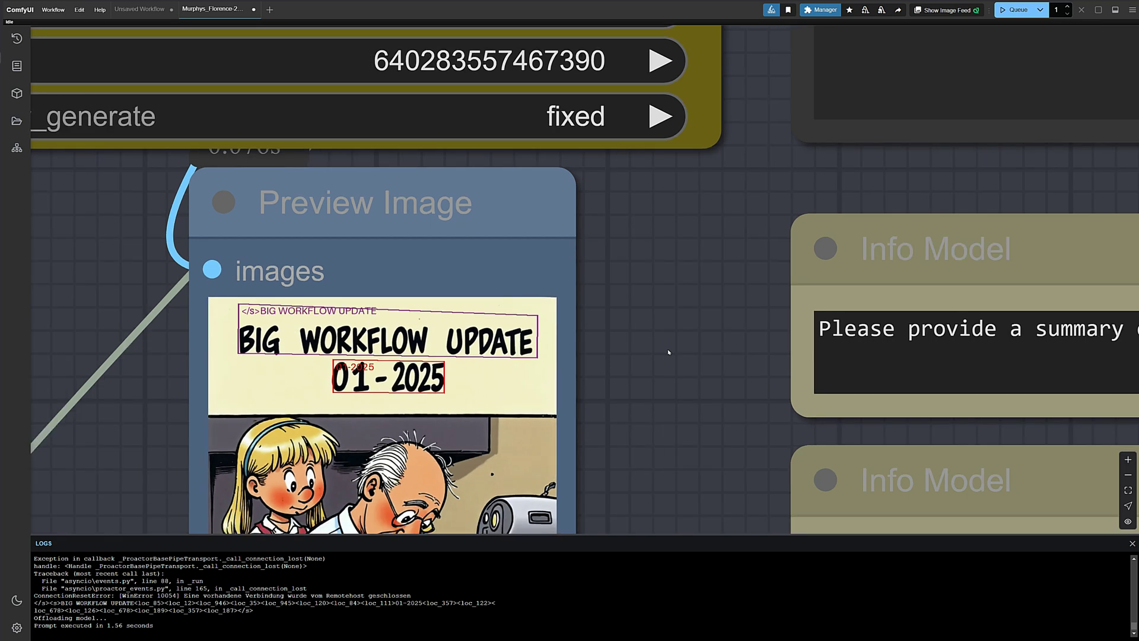
scroll(388, 397, down, 3)
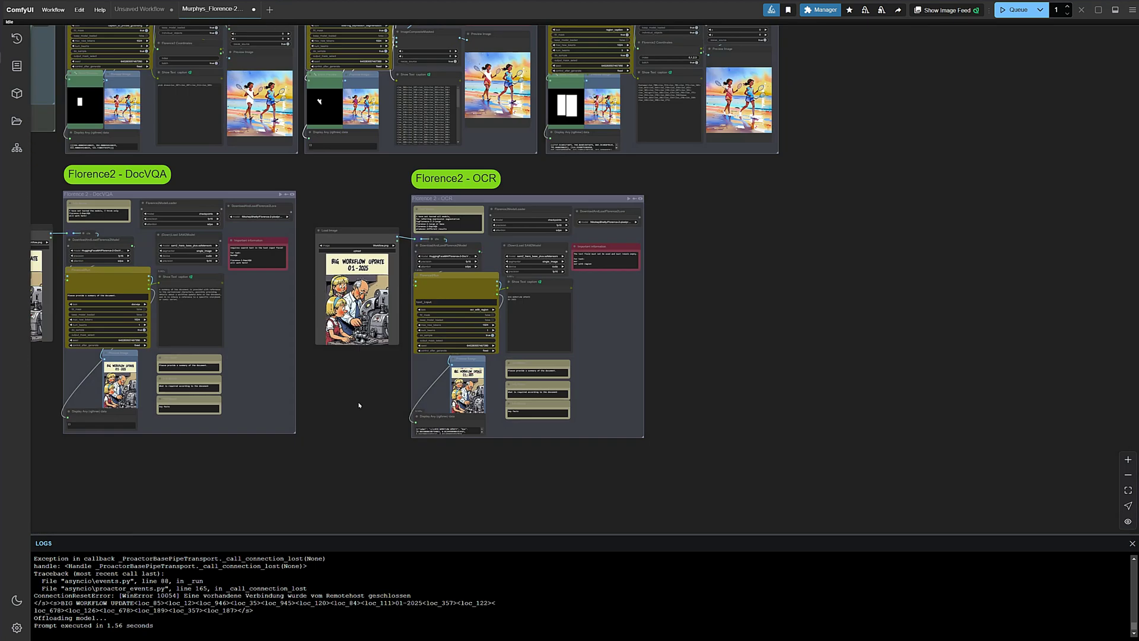
drag(358, 401, 513, 404)
drag(506, 205, 833, 387)
Load the Eiffel Tower portrait as the masking groups' input image
scroll(312, 301, up, 2)
scroll(312, 301, up, 10)
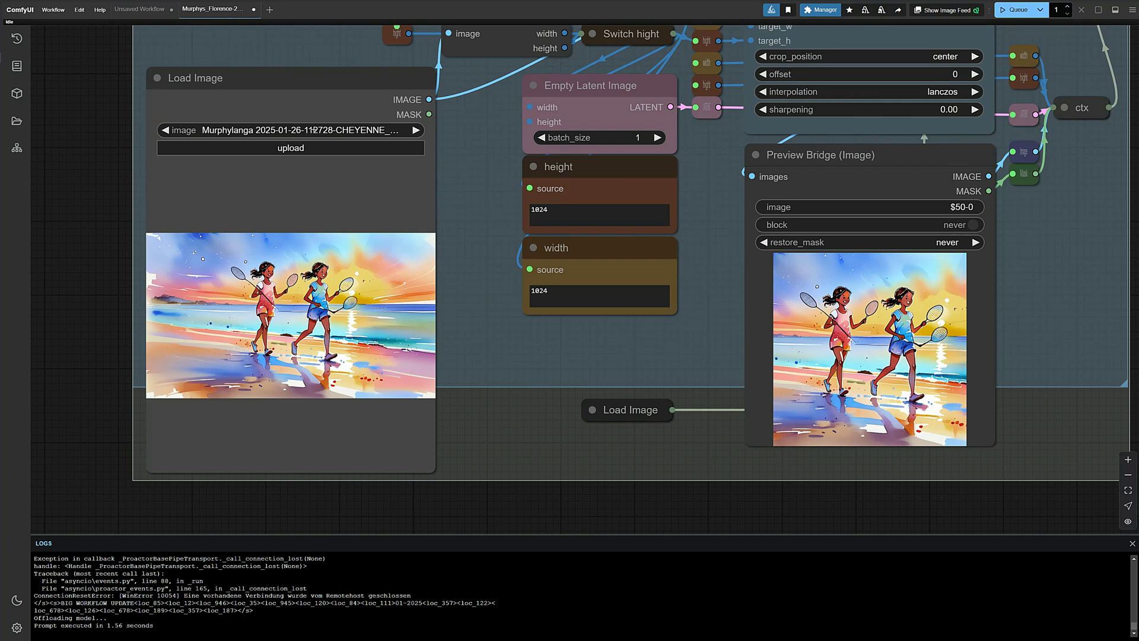
click(314, 130)
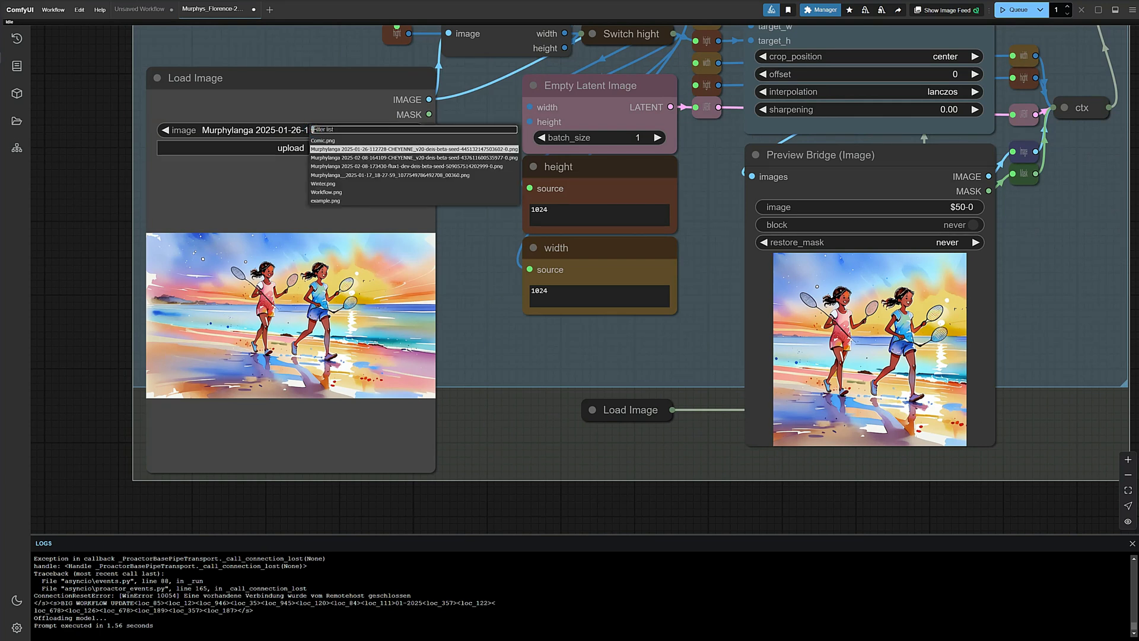
click(330, 158)
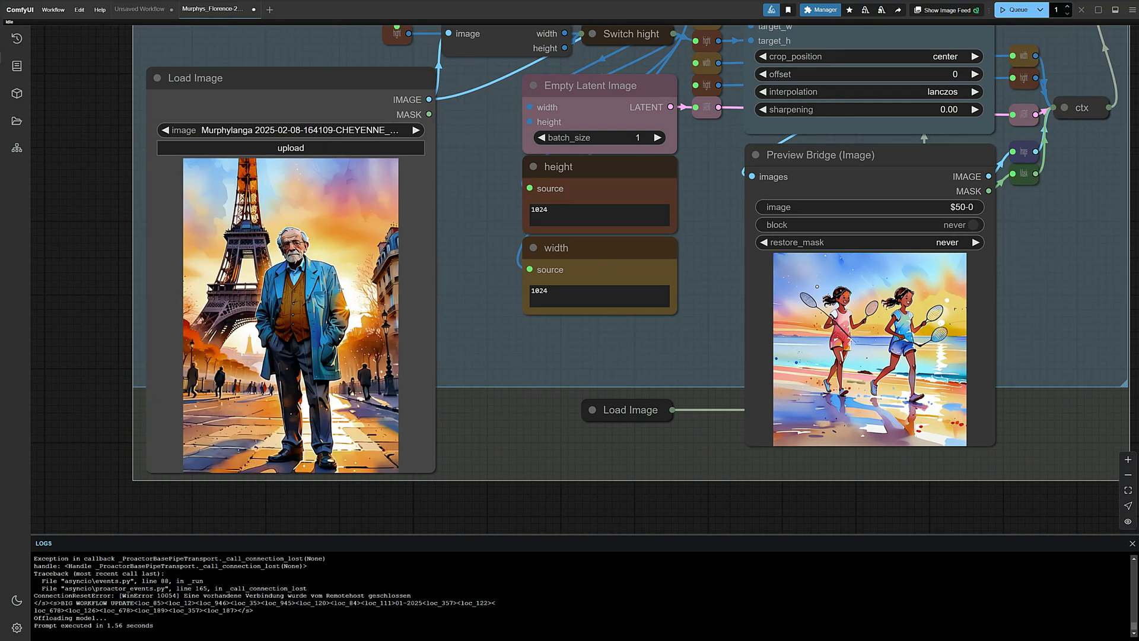
scroll(585, 351, down, 3)
drag(585, 351, 168, 317)
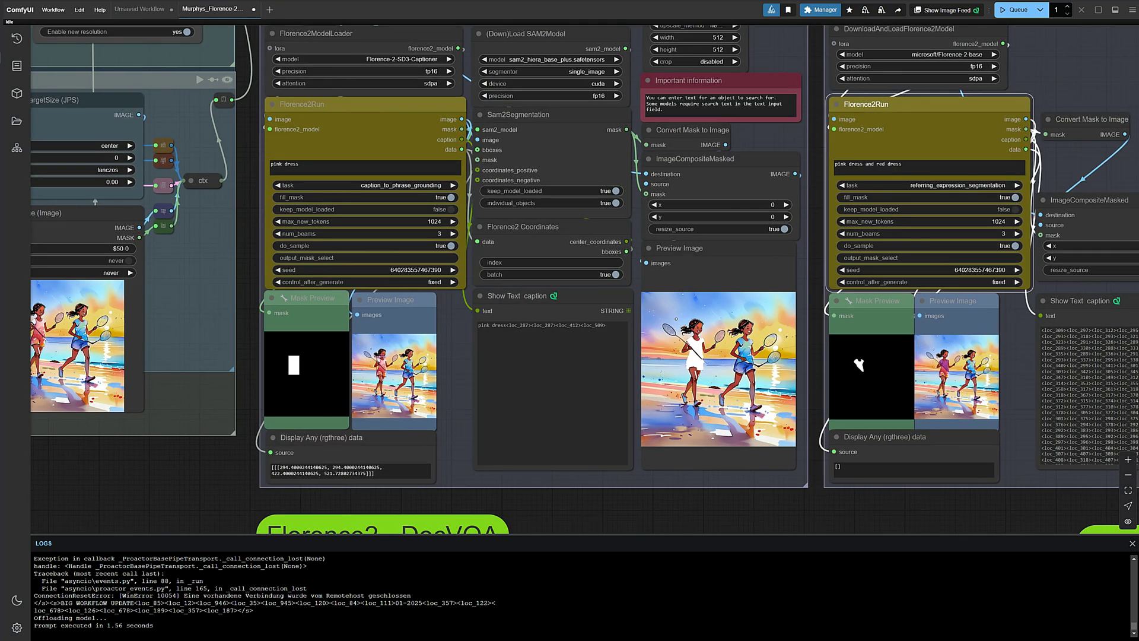
Replace both Florence2Run prompts with 'brown vest' and run the workflow
click(316, 165)
key(ctrl+a)
key(BackSpace)
text(brown vest)
drag(358, 163, 268, 167)
key(ctrl+c)
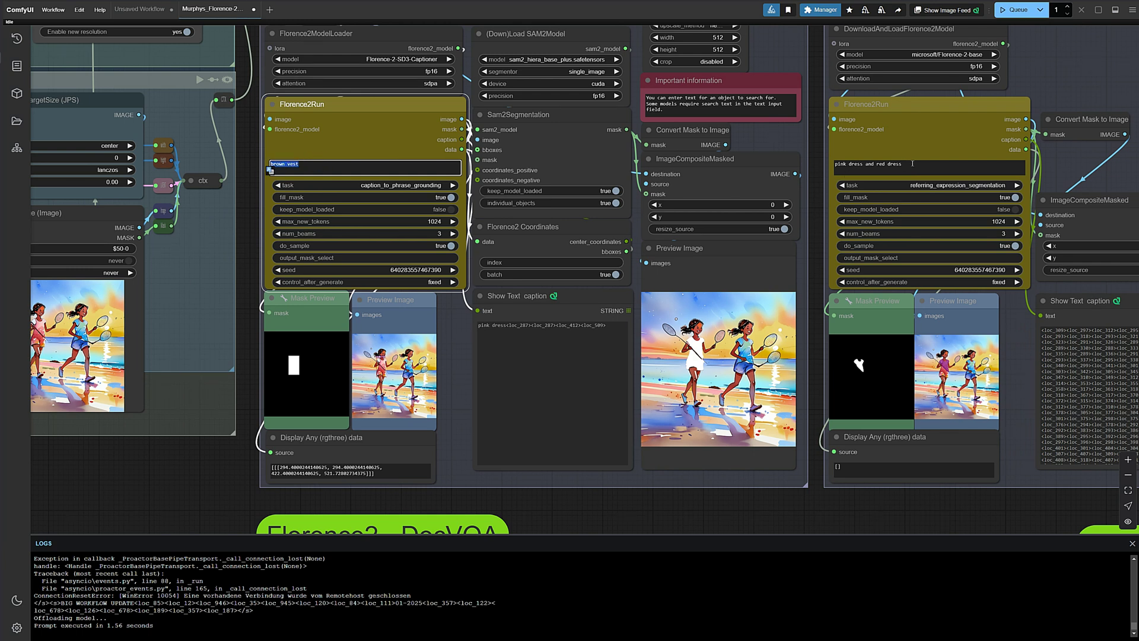
click(913, 164)
key(ctrl+a)
key(ctrl+v)
click(1014, 10)
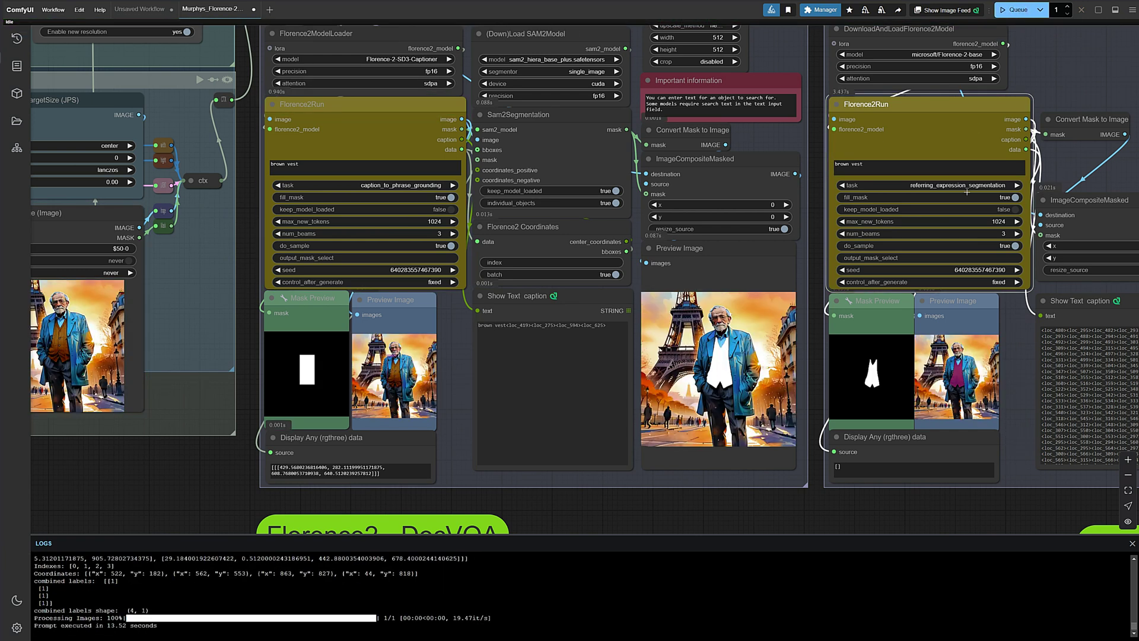
Extend the Florence2 Coordinates mask index to 0,1,2,3,4 and rerun
scroll(891, 356, down, 3)
drag(1068, 385, 653, 309)
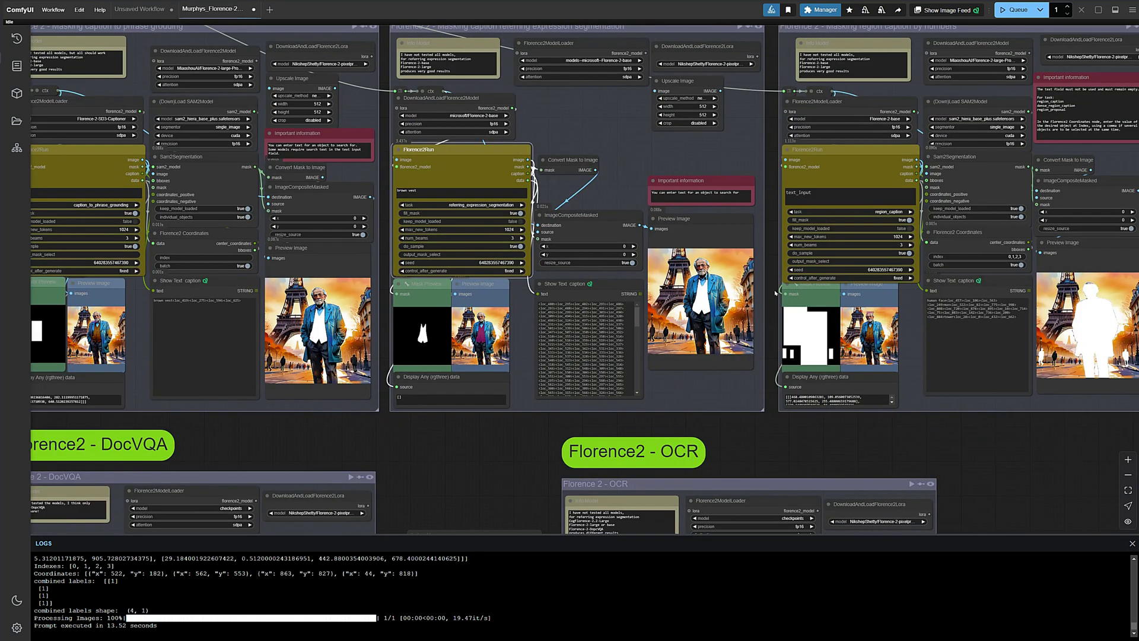
drag(830, 297, 565, 277)
scroll(504, 283, up, 15)
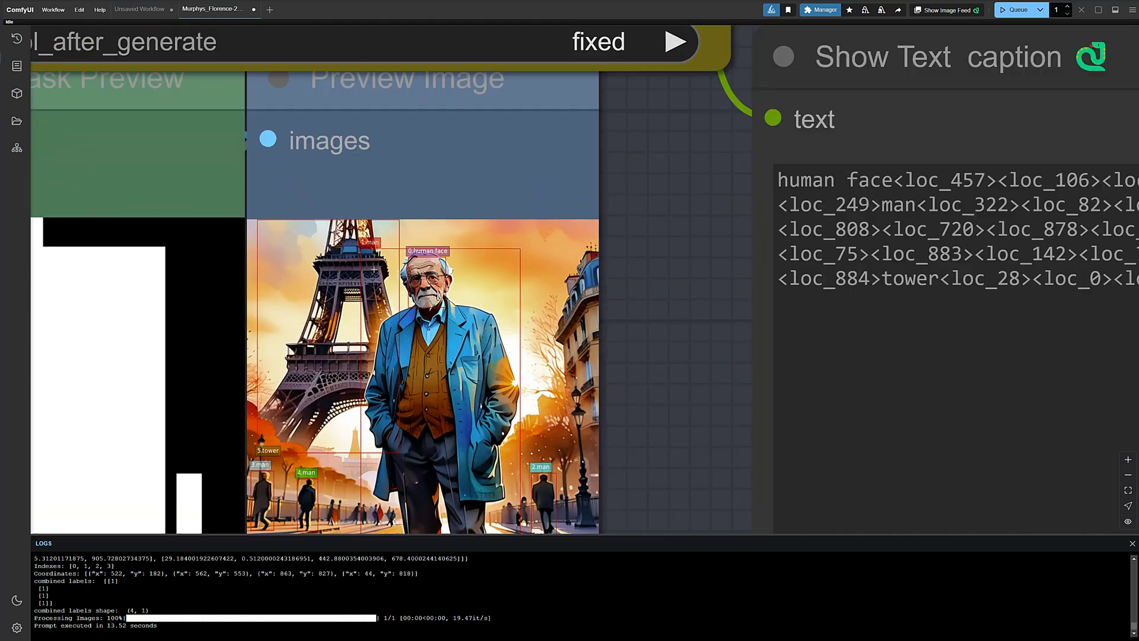
scroll(505, 283, down, 5)
drag(712, 357, 748, 232)
scroll(380, 457, up, 3)
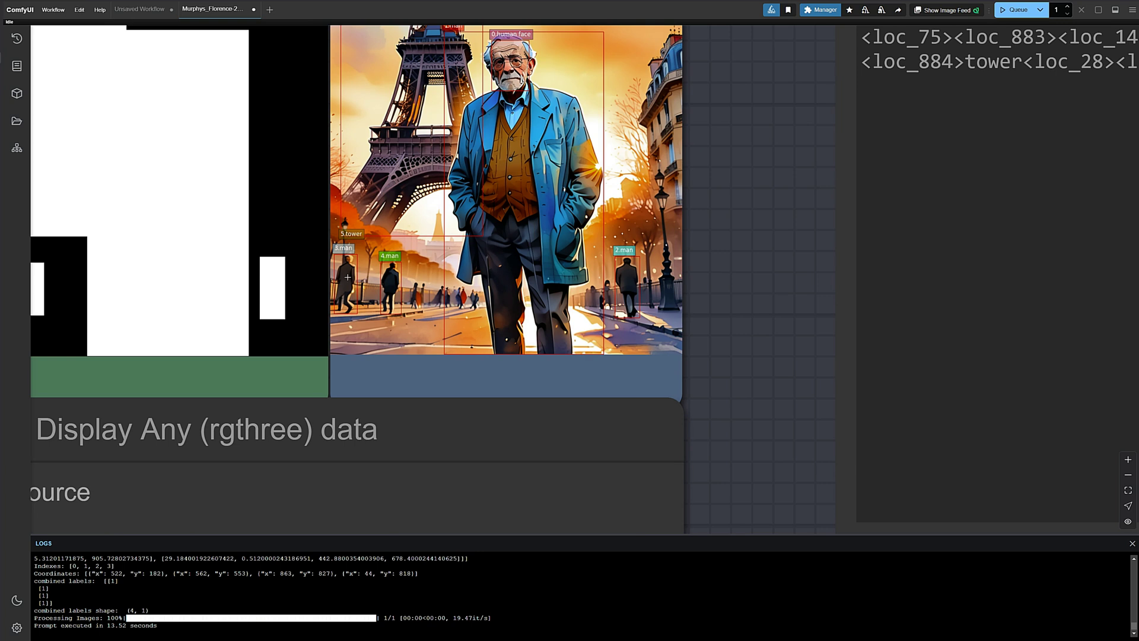
scroll(587, 255, down, 5)
scroll(640, 160, up, 4)
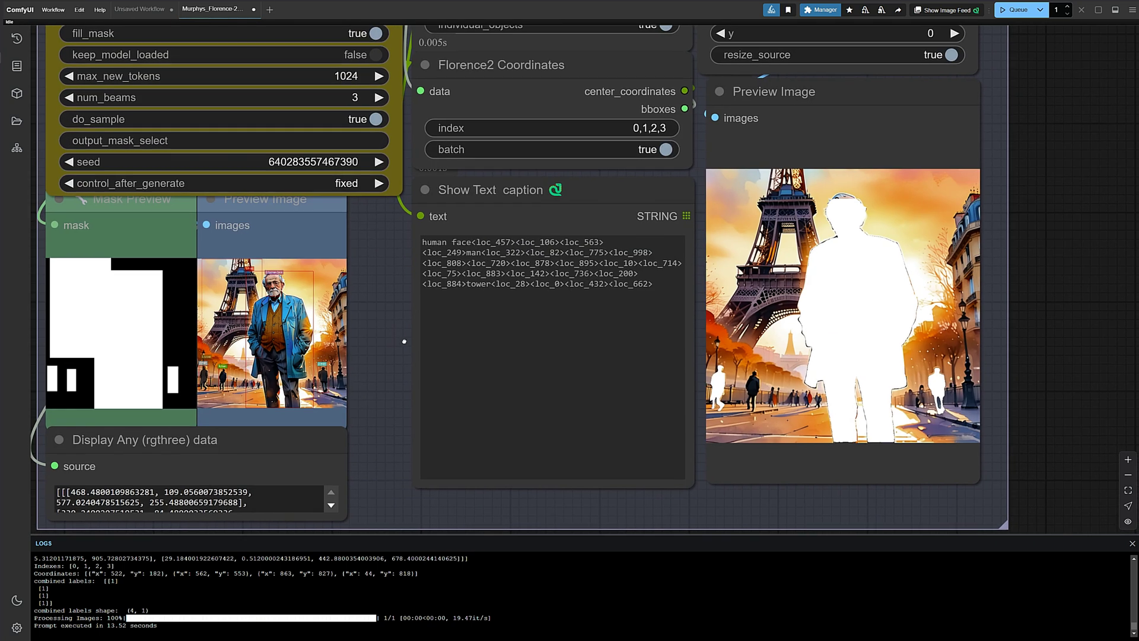
click(673, 126)
click(692, 95)
text(,4)
key(Return)
click(1028, 12)
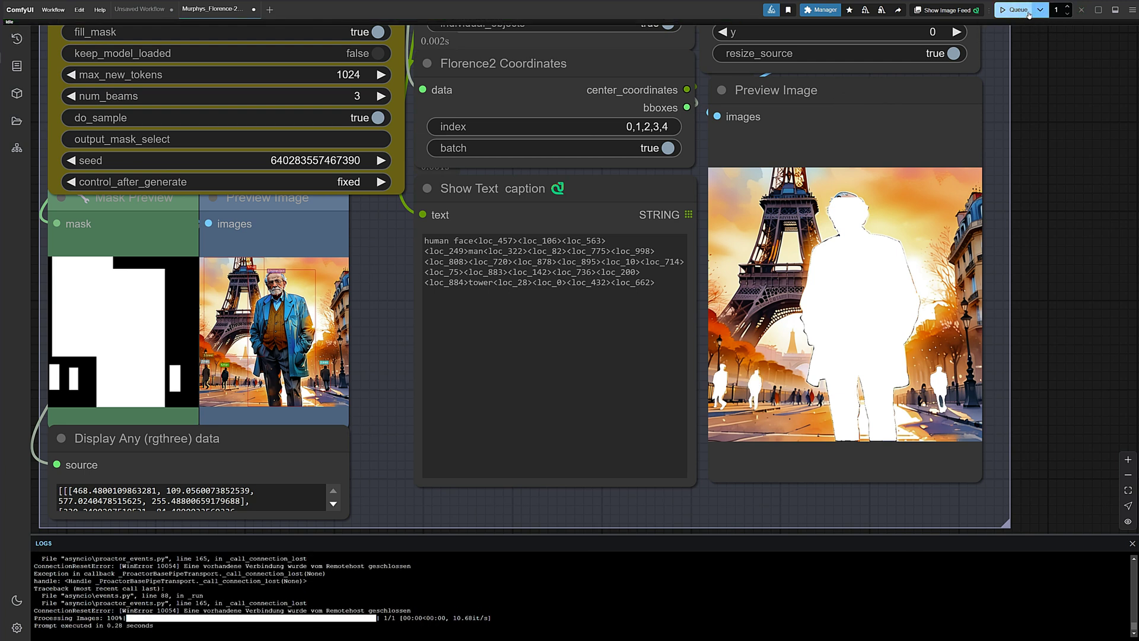
Change the mask index to 5 and rerun to show the man
click(670, 126)
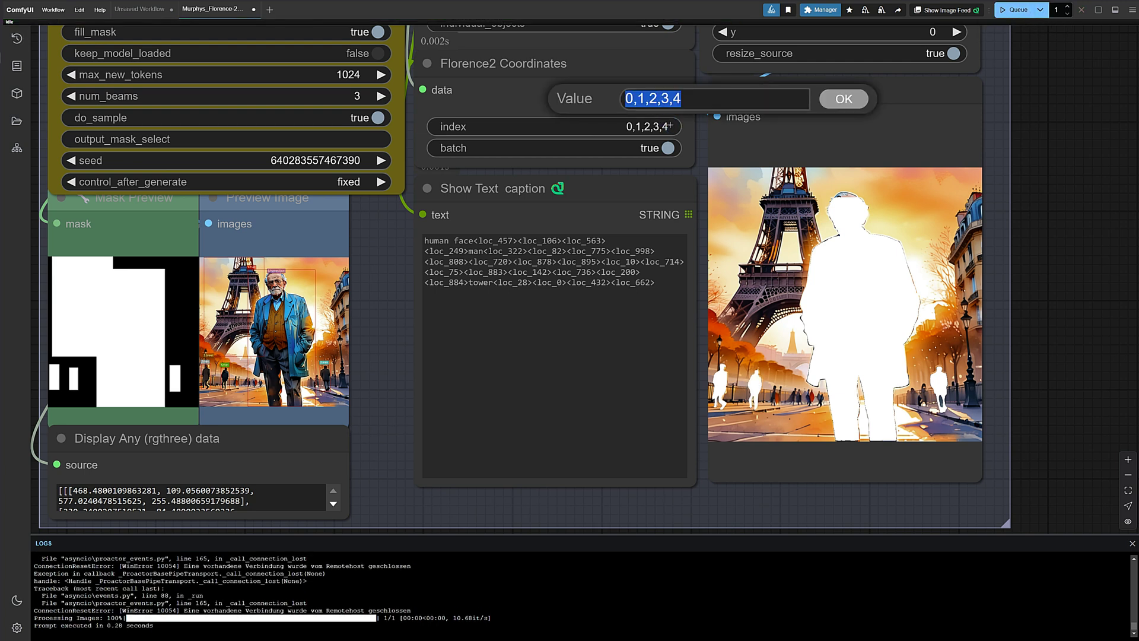
text(5)
key(Return)
click(1013, 12)
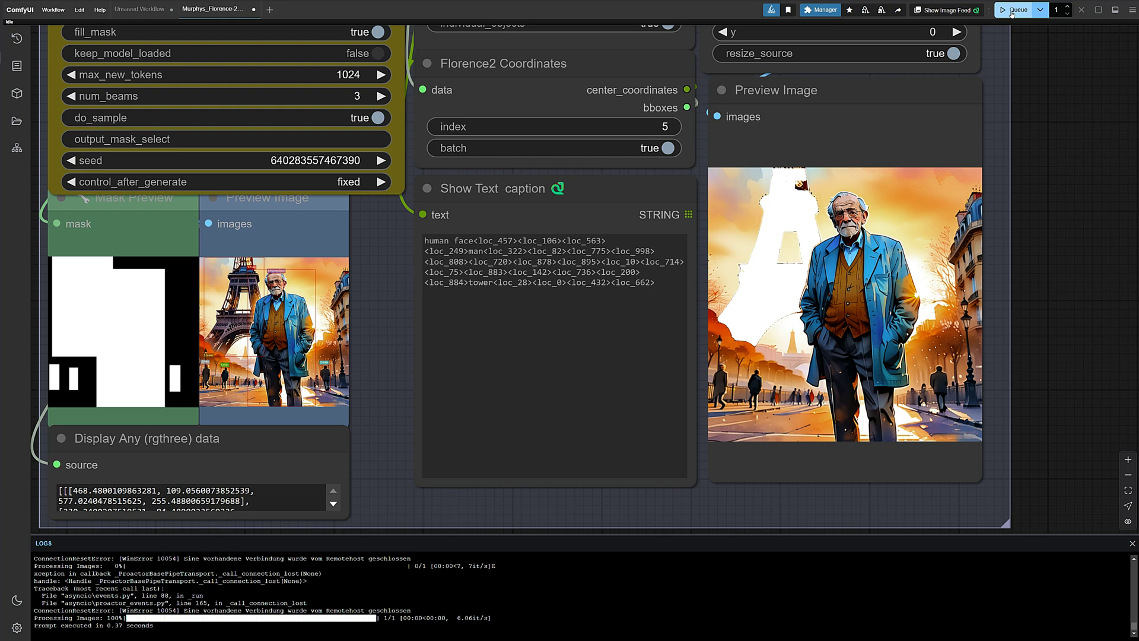
Resize the Plus PromptGen group's Show Text box so the full mixed caption is visible
scroll(886, 483, down, 6)
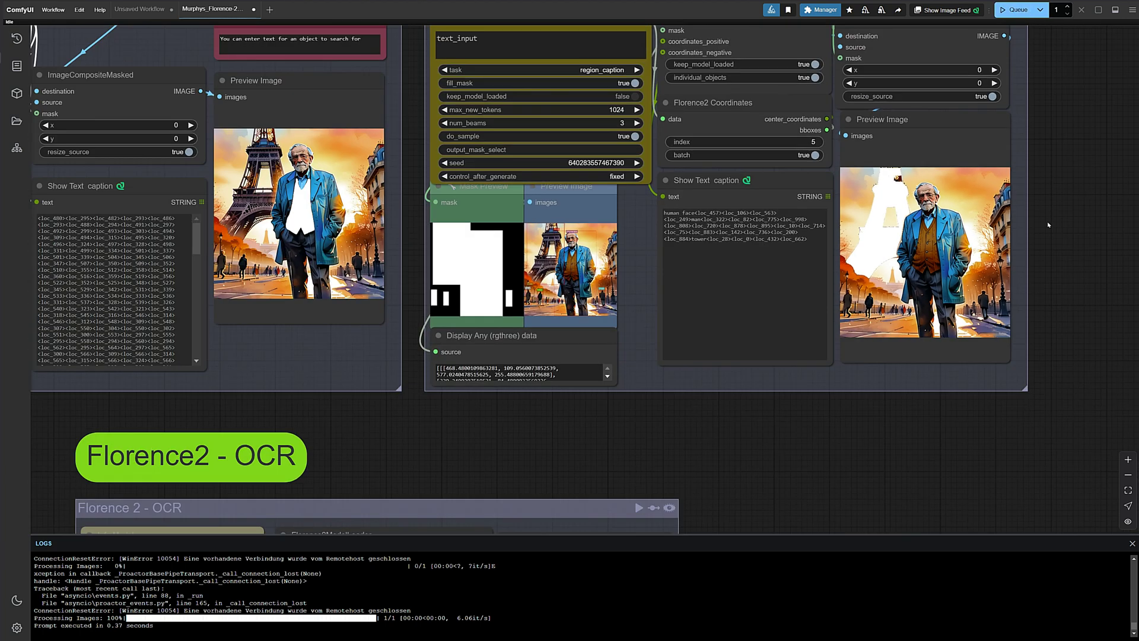
scroll(885, 483, down, 4)
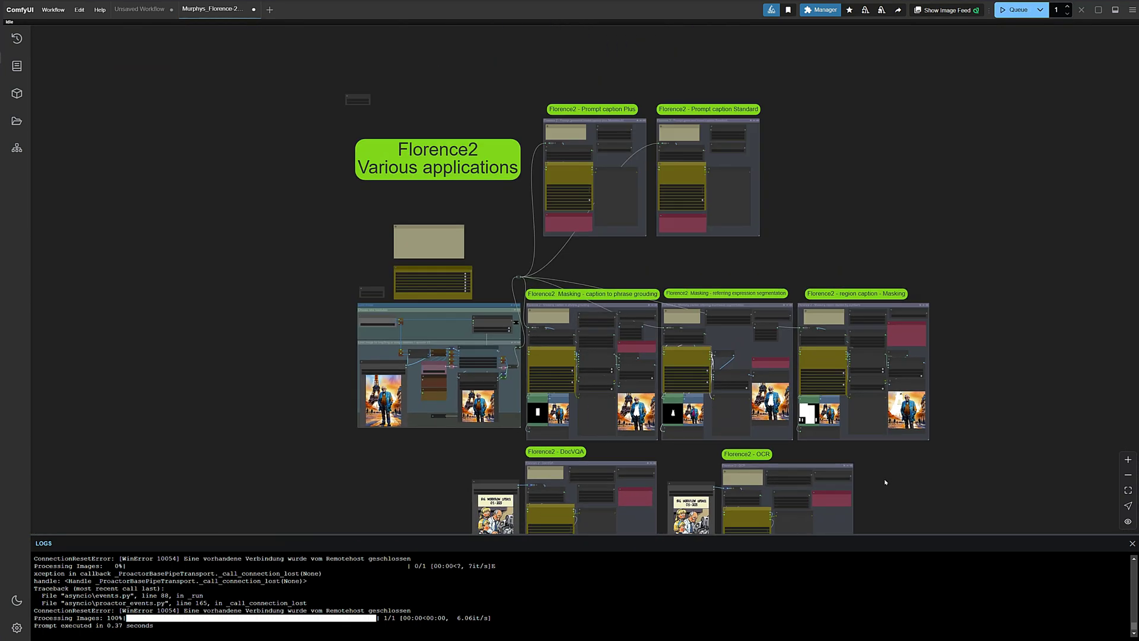
drag(886, 483, 903, 358)
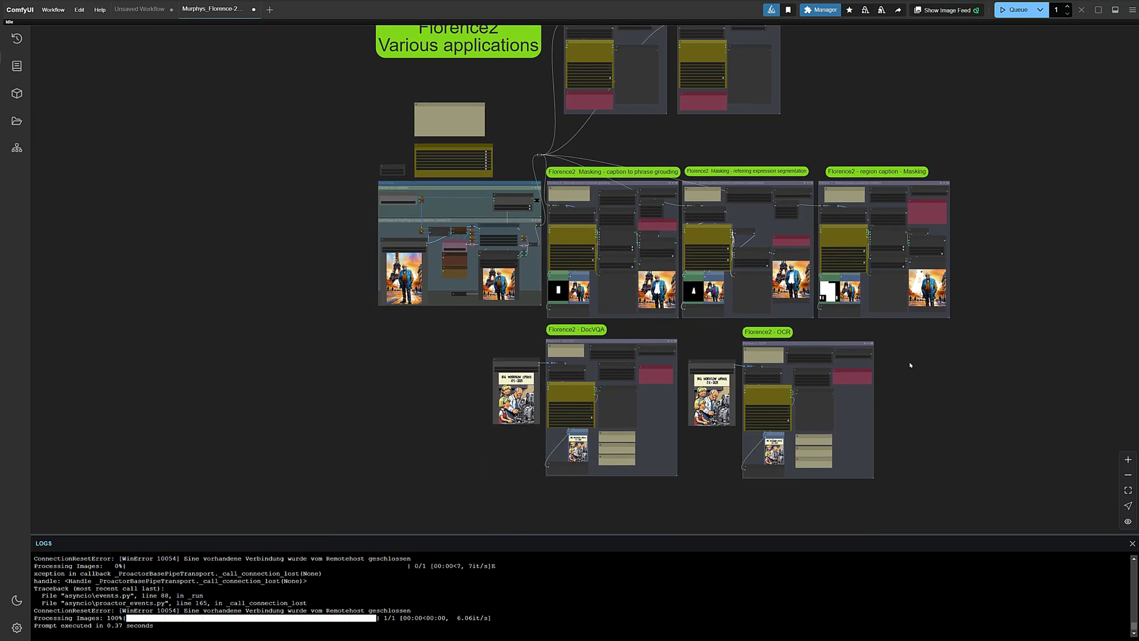
scroll(911, 366, down, 1)
drag(877, 154, 842, 318)
scroll(653, 258, up, 6)
scroll(653, 258, up, 2)
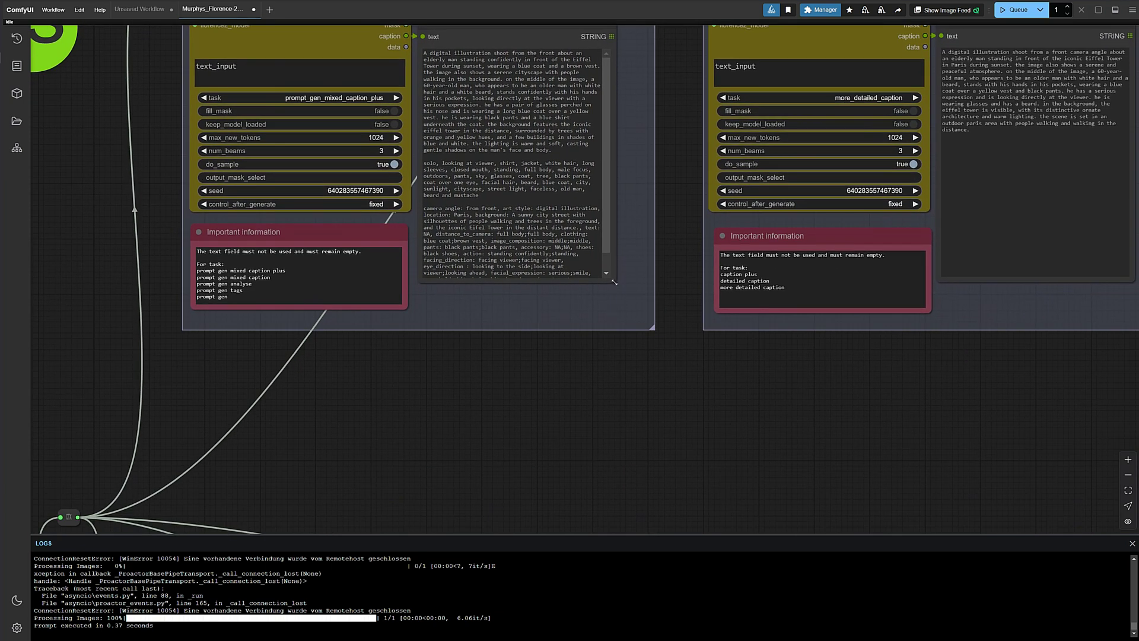
drag(614, 282, 624, 310)
Pan past the model and Lora loaders to the base PromptGen group, then zoom out over all Florence2 groups
drag(640, 359, 638, 502)
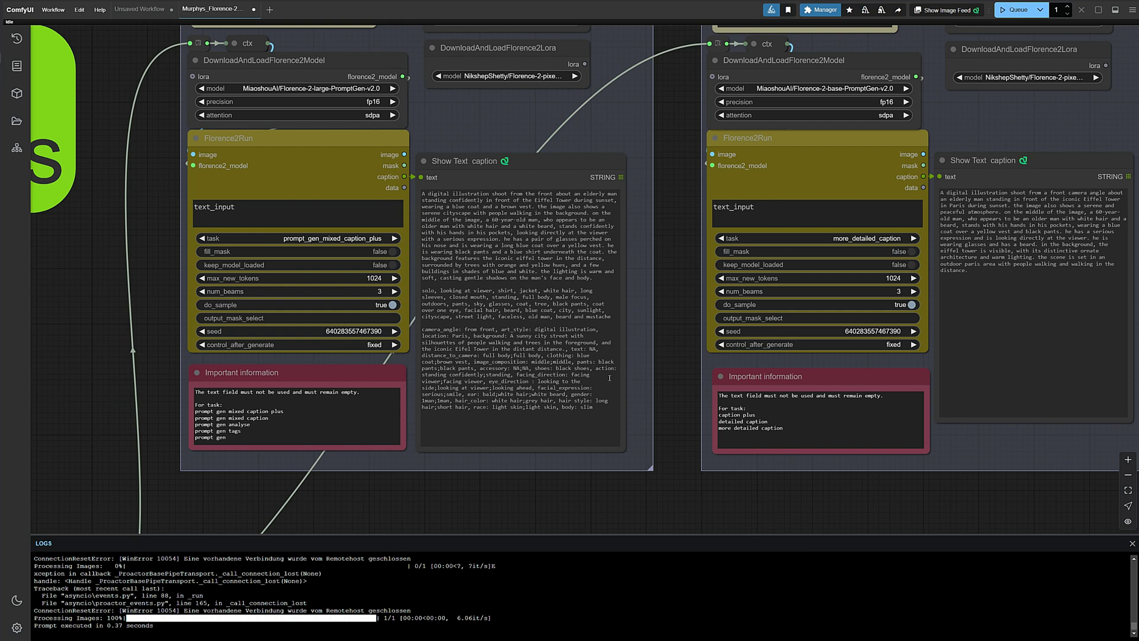
drag(947, 508, 554, 506)
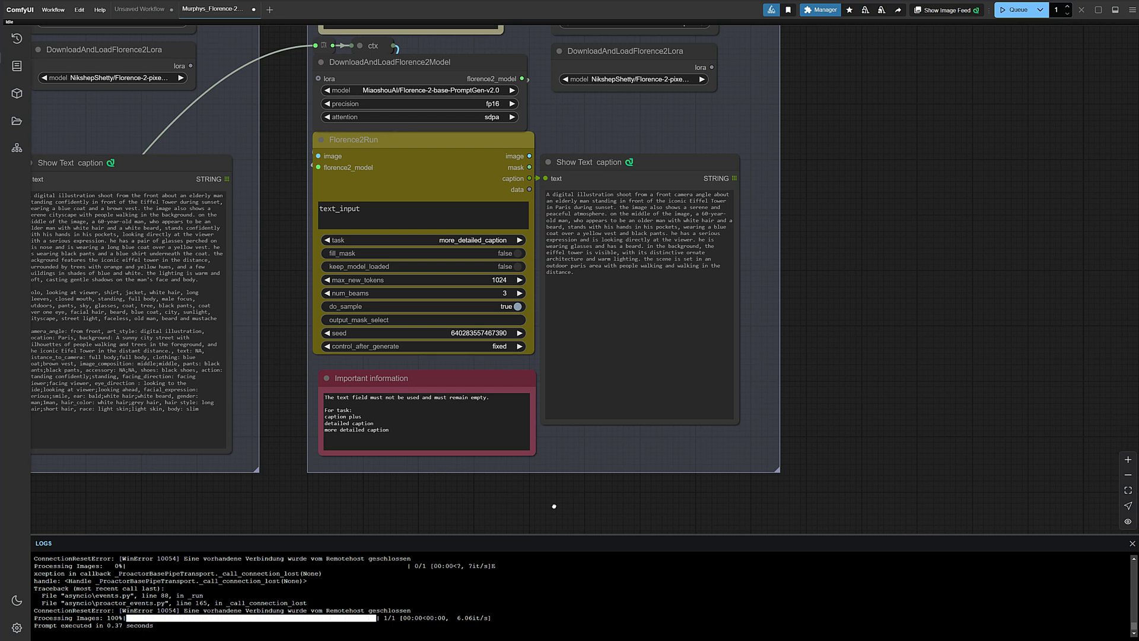
drag(554, 506, 645, 505)
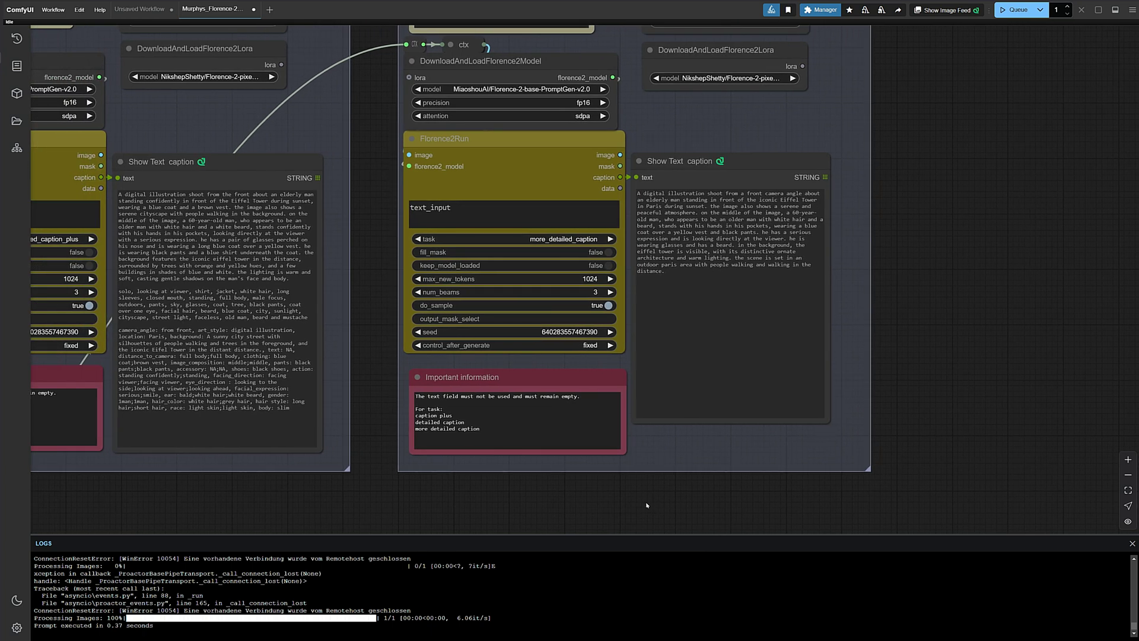
scroll(647, 505, down, 6)
drag(814, 461, 722, 159)
scroll(842, 172, down, 4)
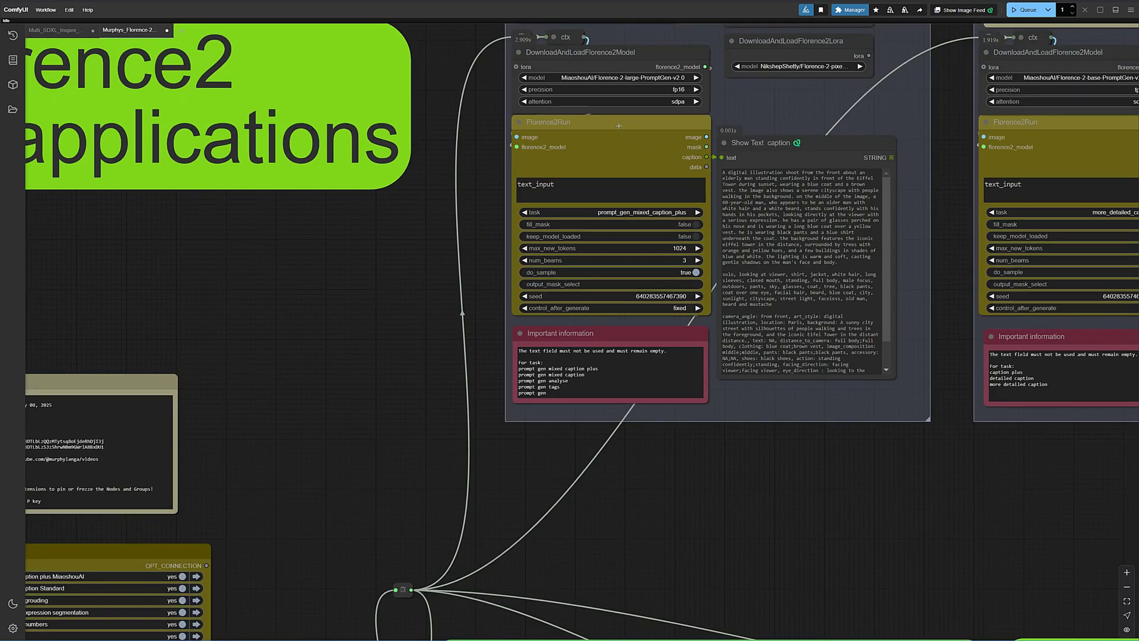
Convert the Florence2Run seed widget to an input and add a Seed (rgthree) node
right_click(619, 125)
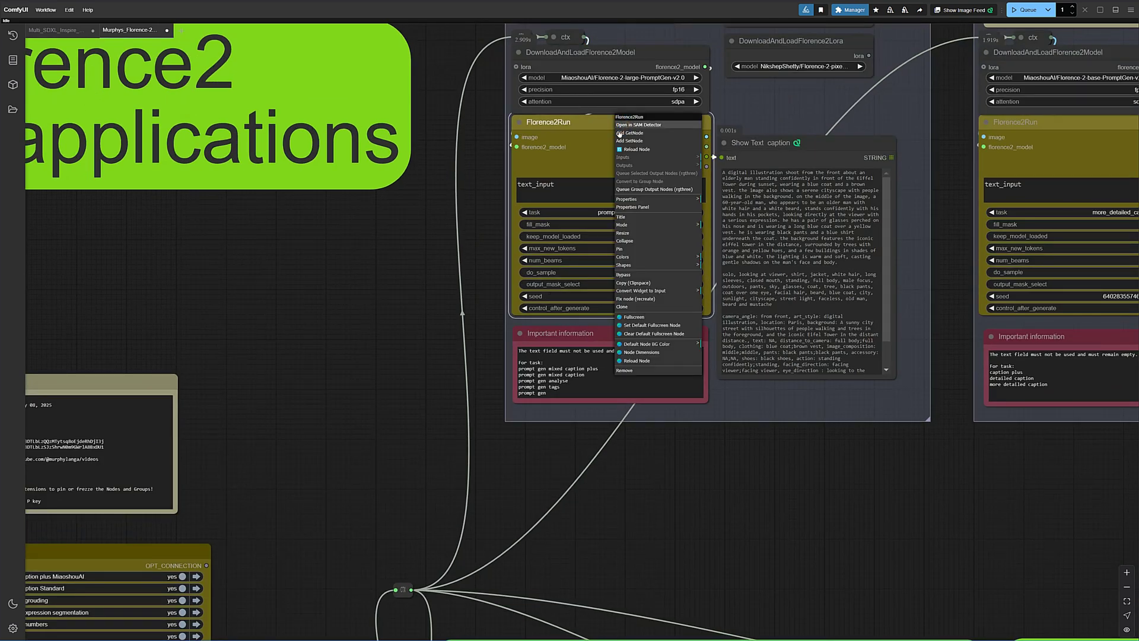
click(634, 291)
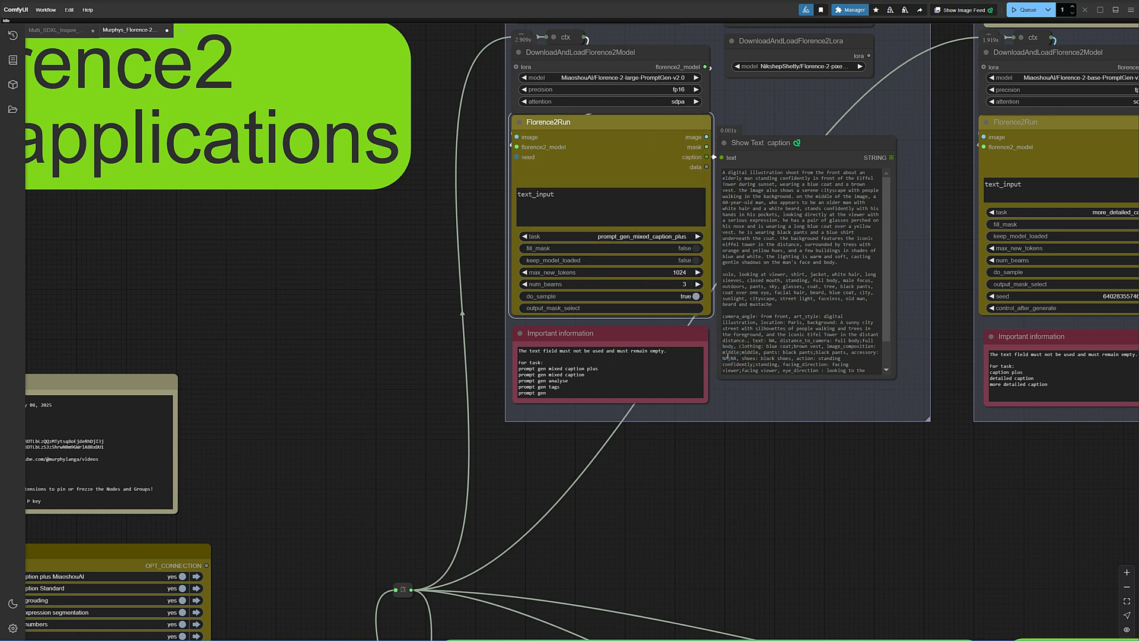
right_click(357, 248)
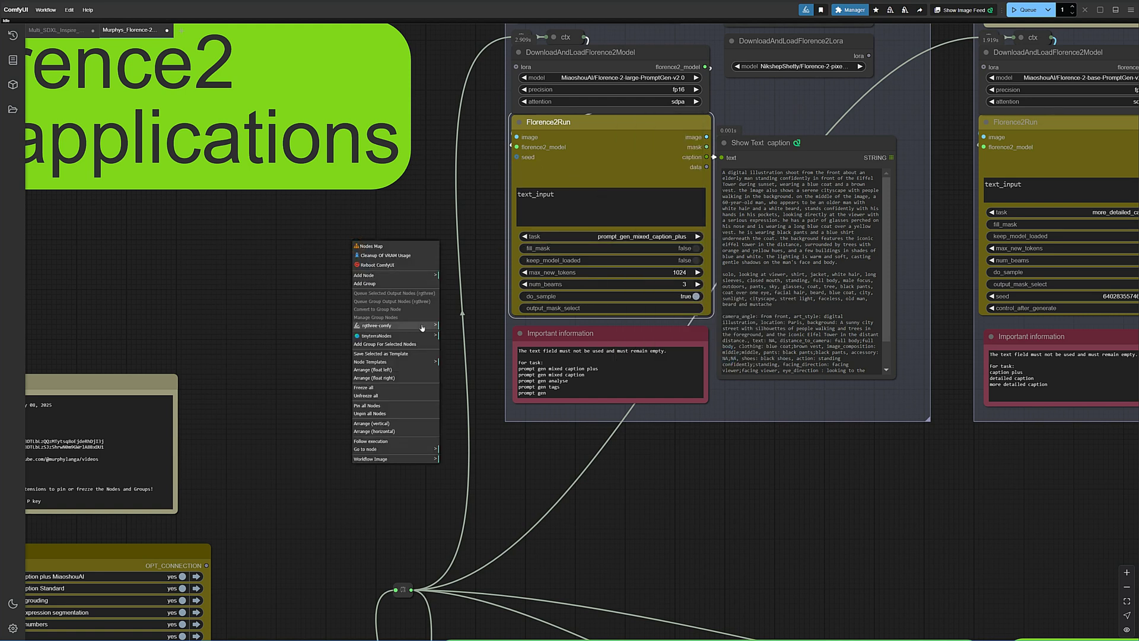
click(419, 328)
click(457, 335)
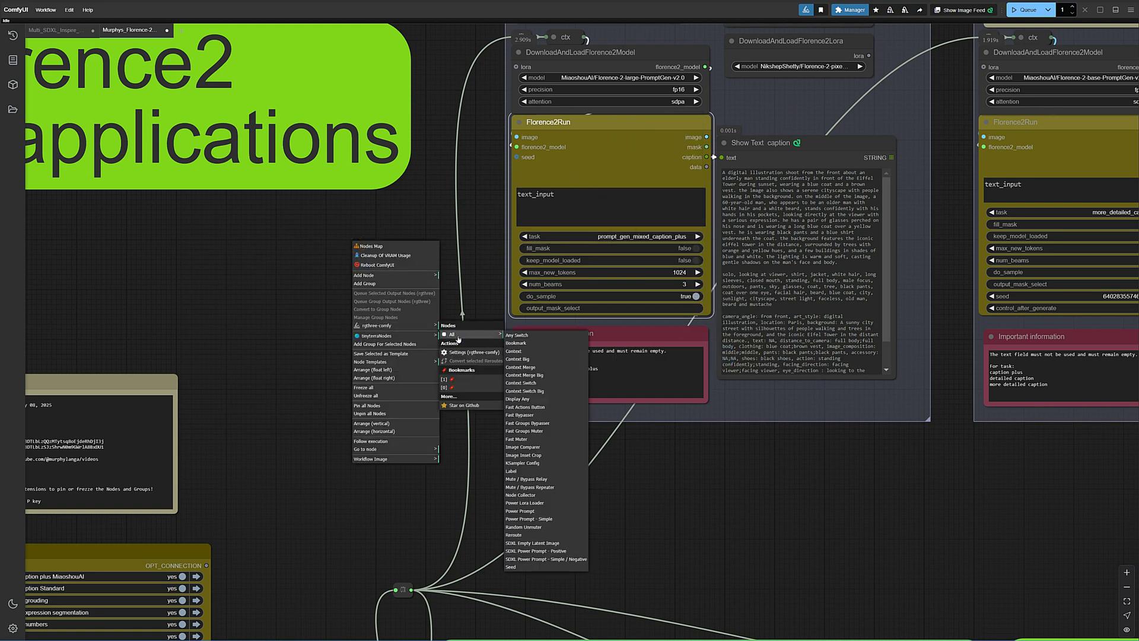
click(510, 566)
drag(456, 252, 516, 158)
drag(409, 237, 350, 227)
click(377, 278)
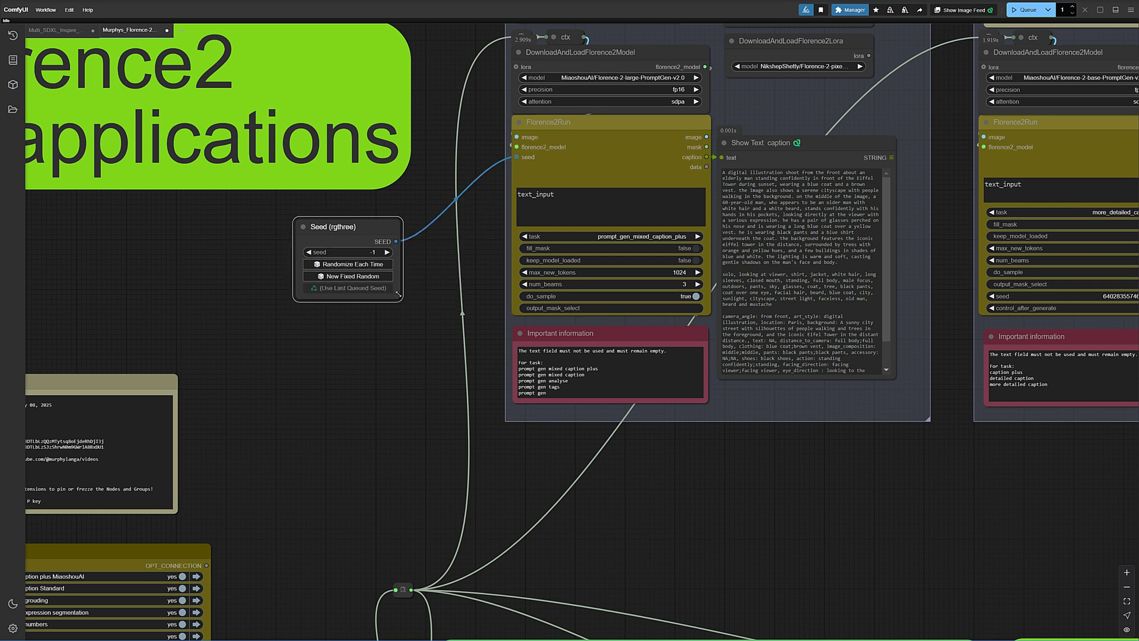
click(377, 277)
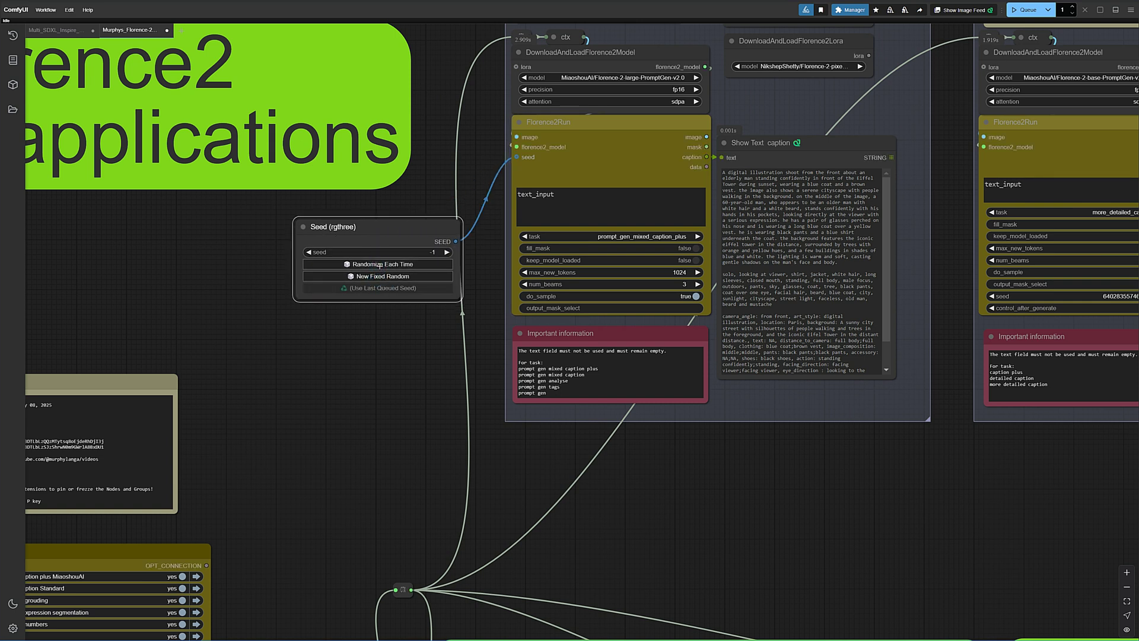
click(382, 276)
click(382, 289)
click(805, 105)
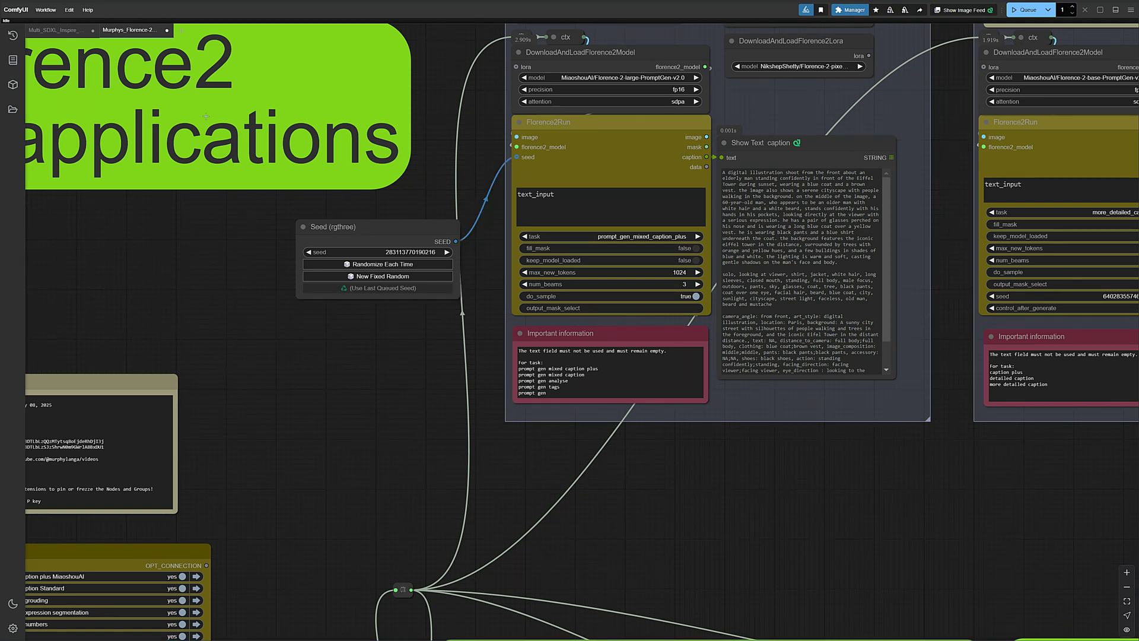
Open the Ollama_API_Prompt_generator_v4.0.json workflow from the Workflows sidebar
click(12, 110)
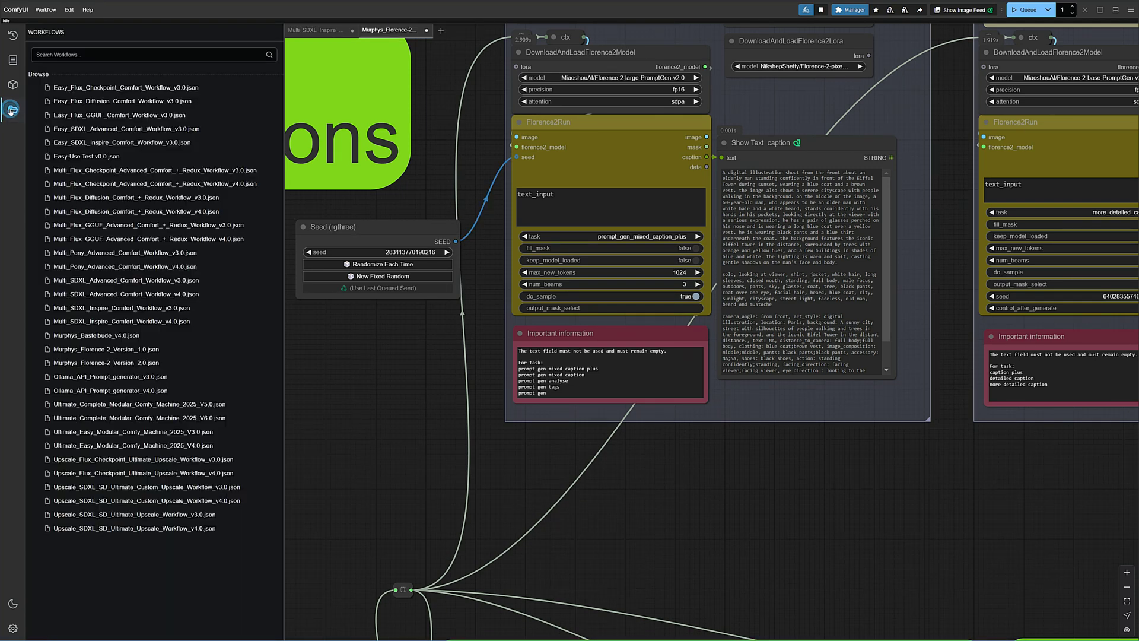
click(137, 394)
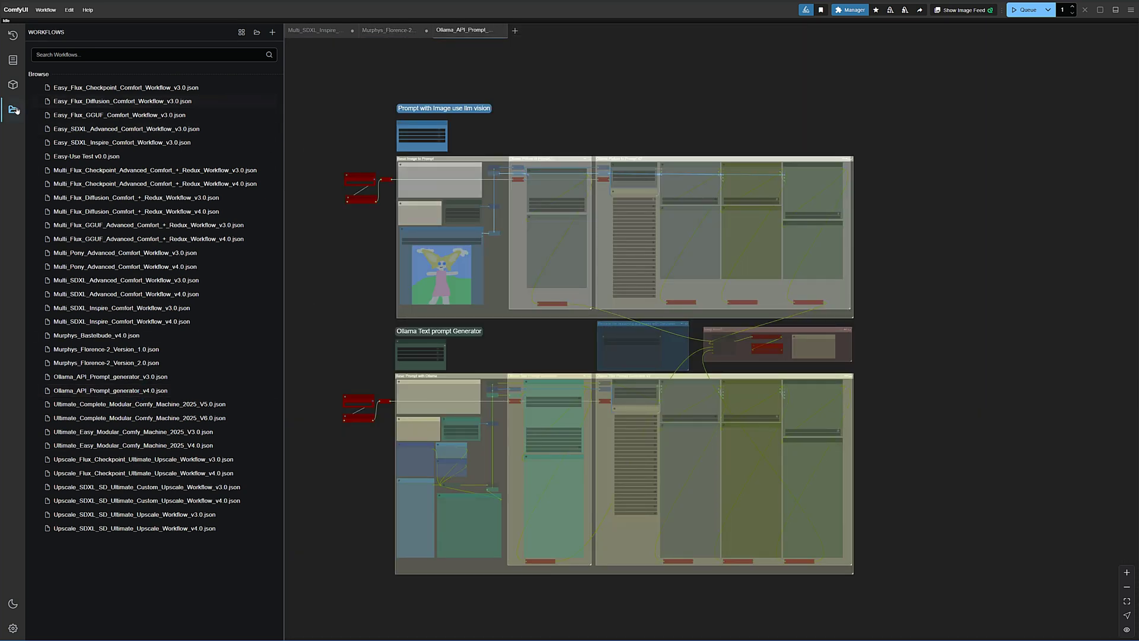
click(16, 114)
Enable the three image-to-prompt groups, leaving keep alive off
scroll(356, 272, up, 5)
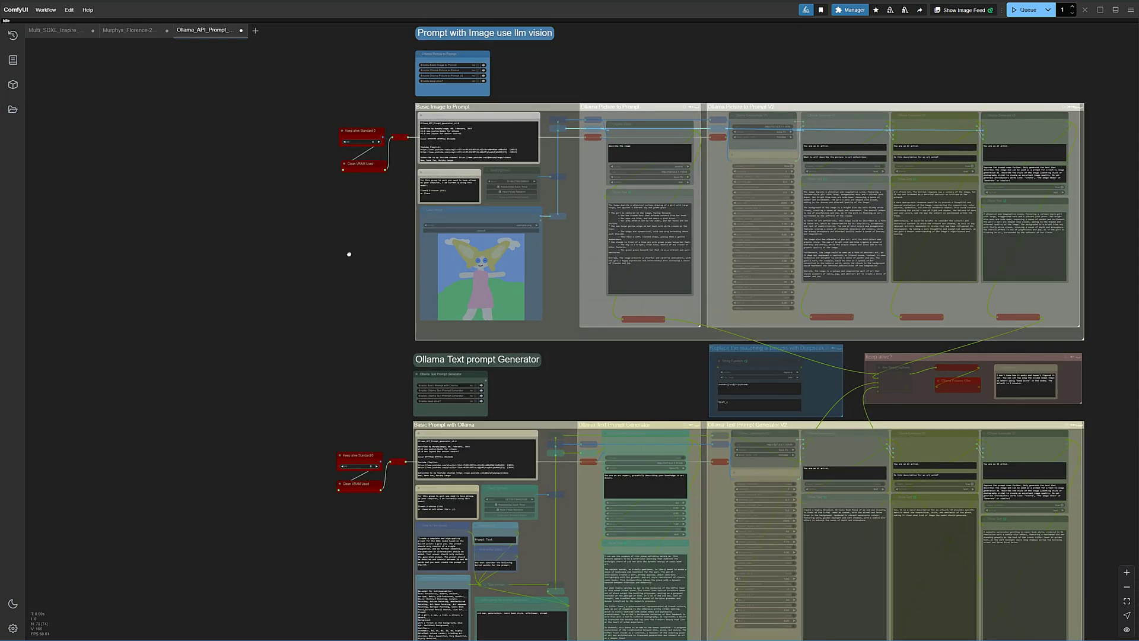
drag(330, 270, 122, 301)
scroll(287, 122, up, 6)
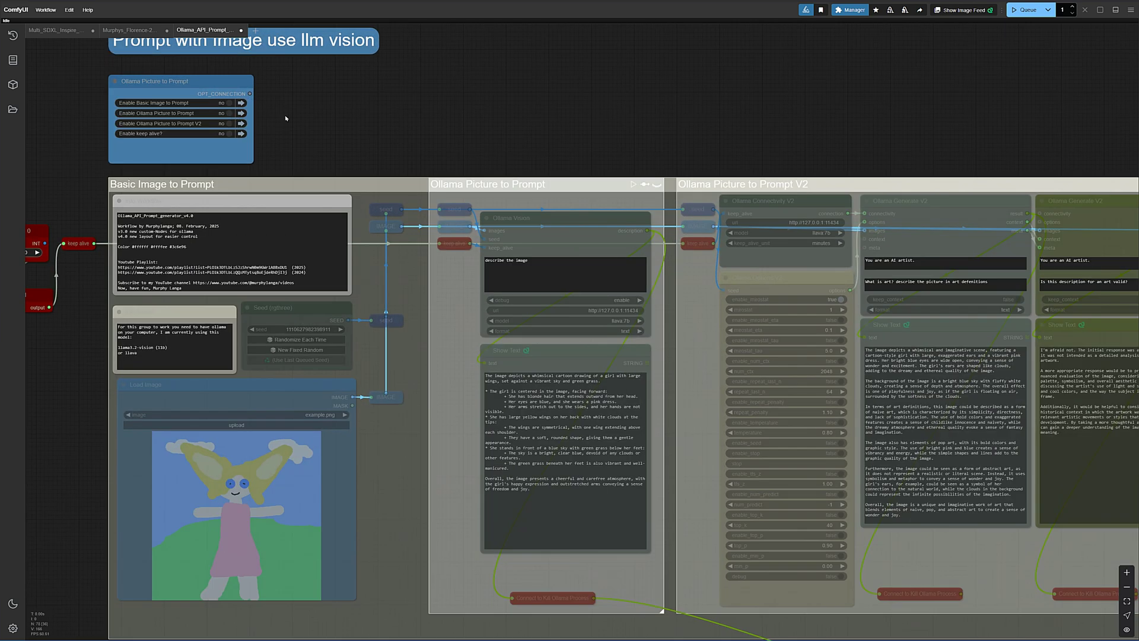
drag(285, 118, 347, 128)
scroll(153, 114, up, 4)
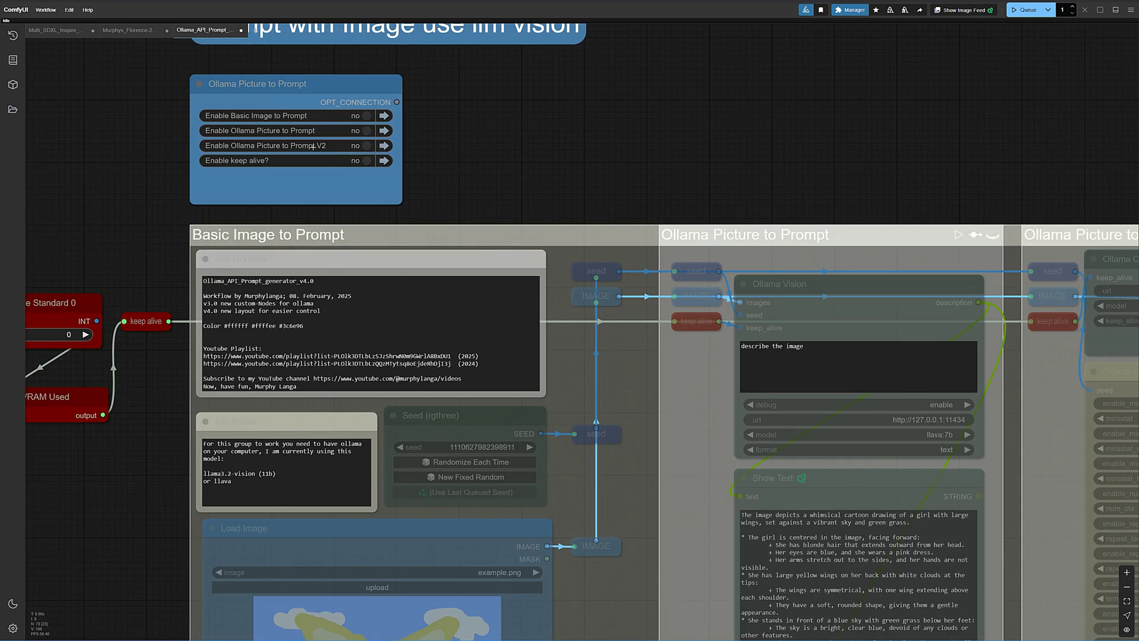
click(367, 115)
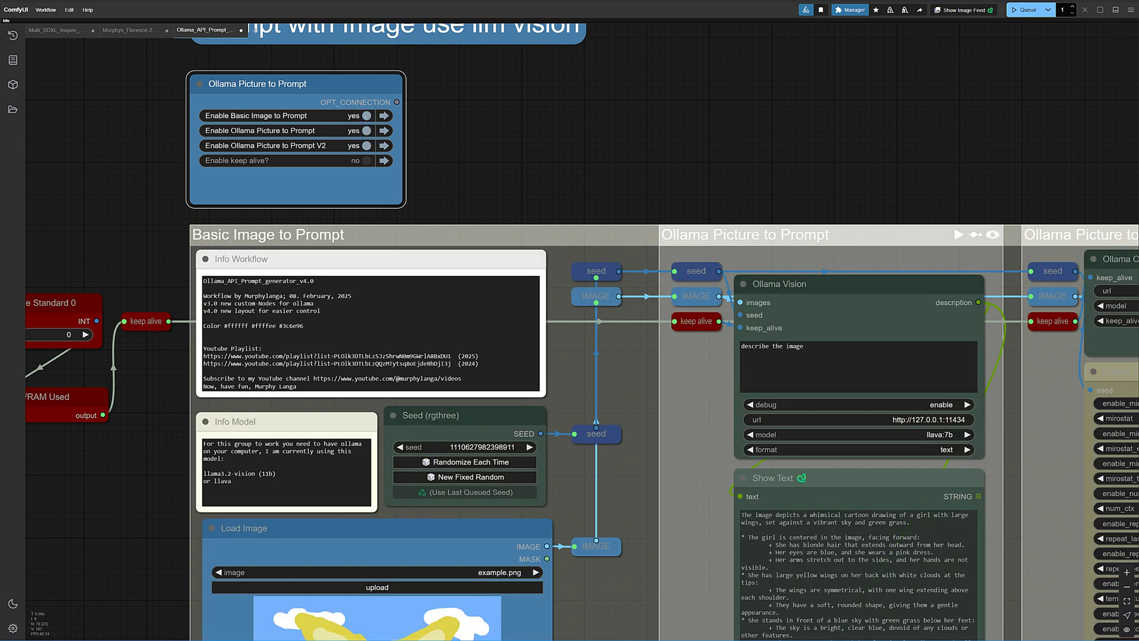
scroll(180, 203, down, 3)
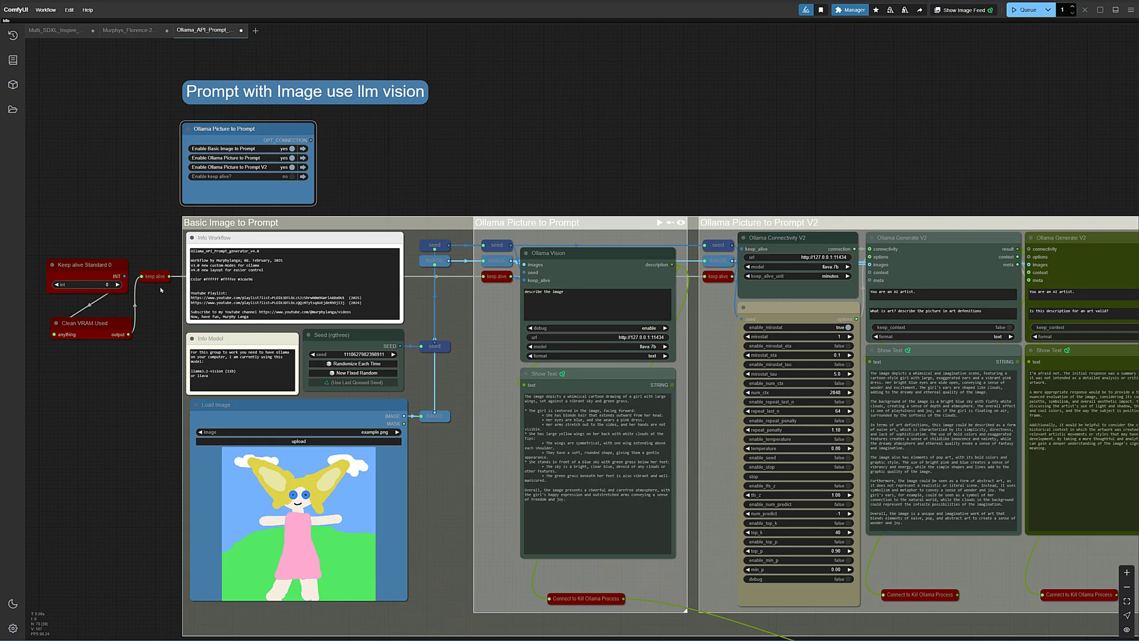
scroll(158, 291, down, 3)
scroll(154, 281, down, 1)
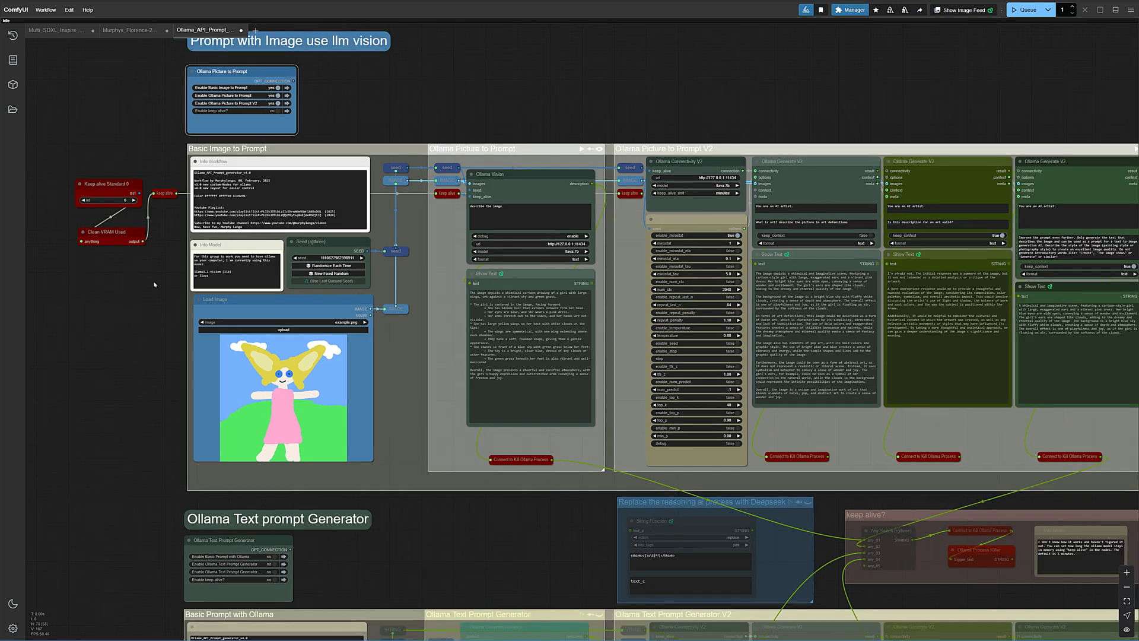
drag(149, 355, 112, 318)
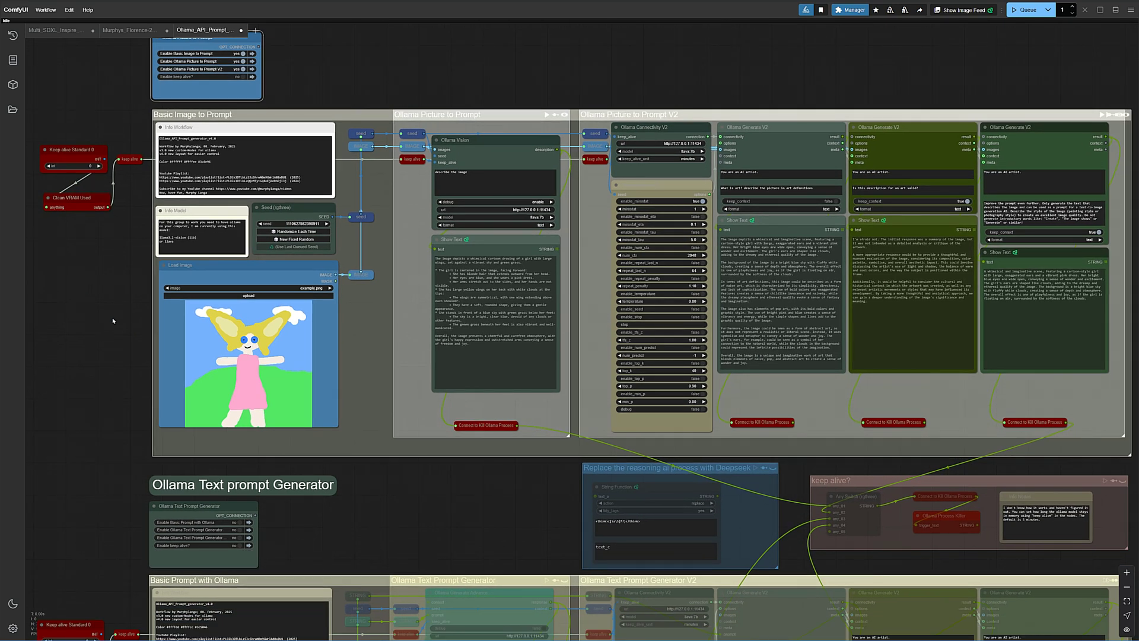
scroll(112, 321, down, 1)
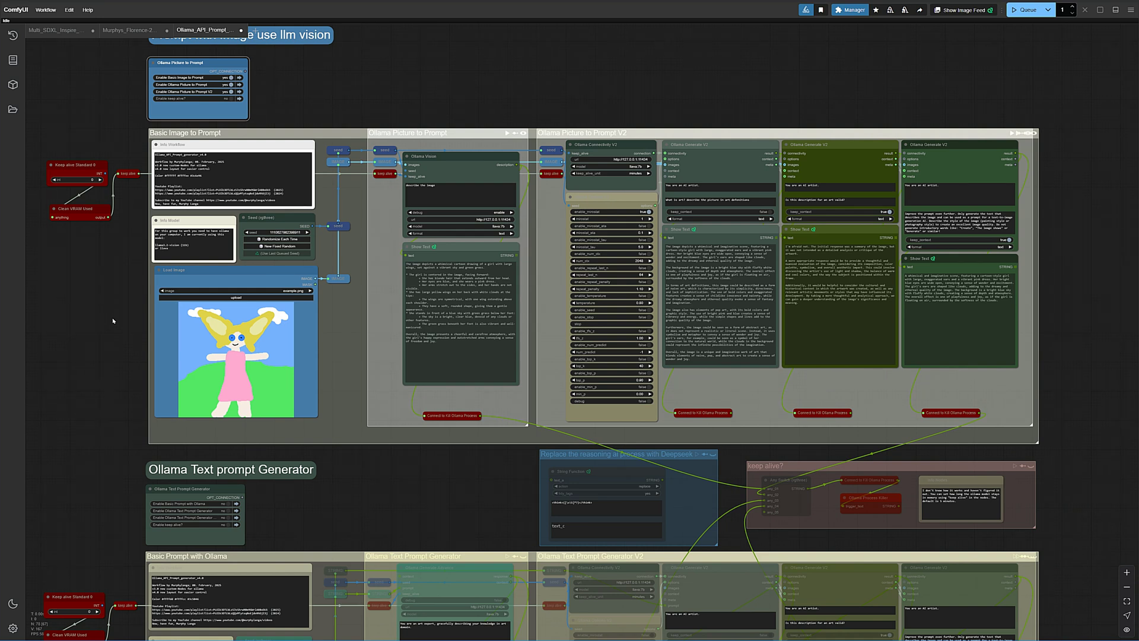
drag(503, 487, 479, 376)
scroll(480, 381, down, 1)
scroll(480, 381, down, 3)
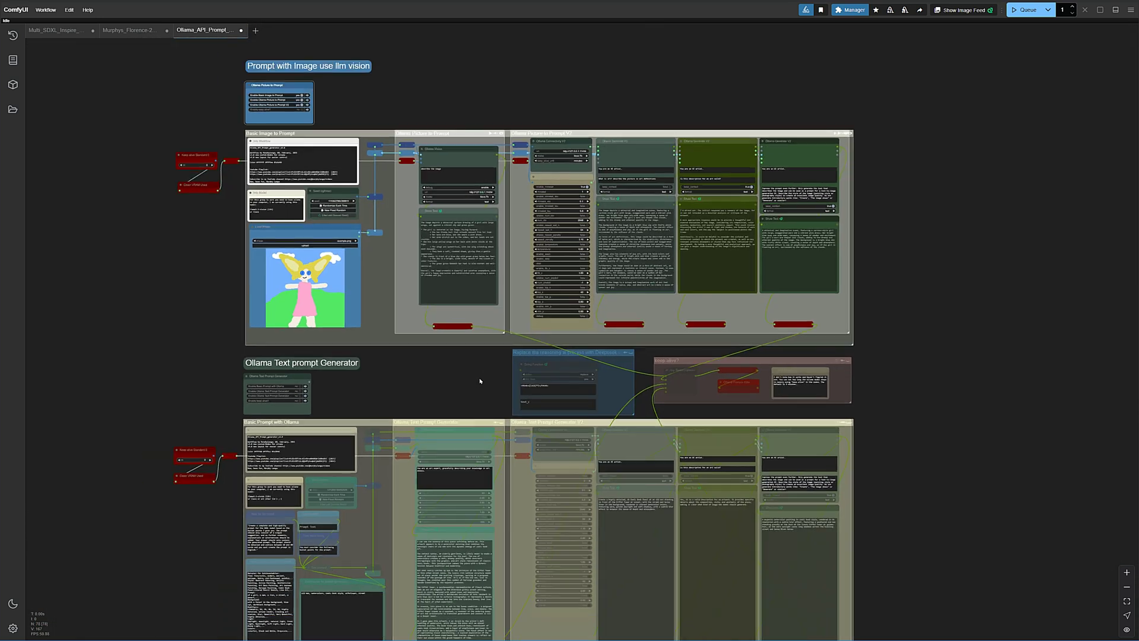
scroll(480, 381, down, 1)
drag(476, 382, 475, 333)
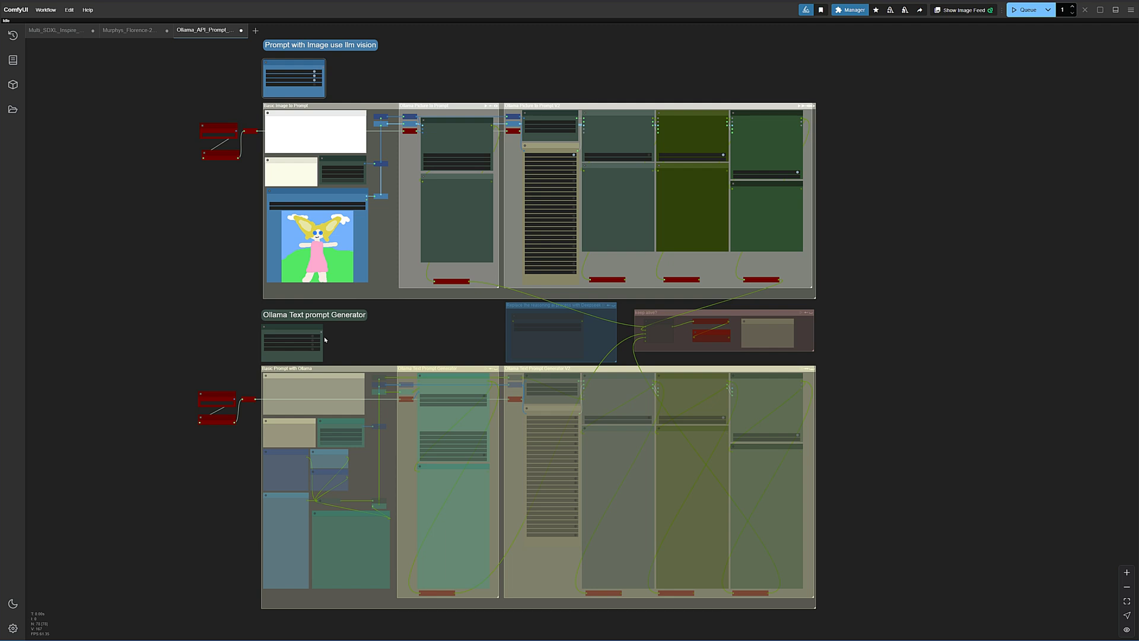
Enable the Basic Prompt, Text Prompt Generator and V2 groups, then zoom out over the workflow
scroll(325, 340, up, 10)
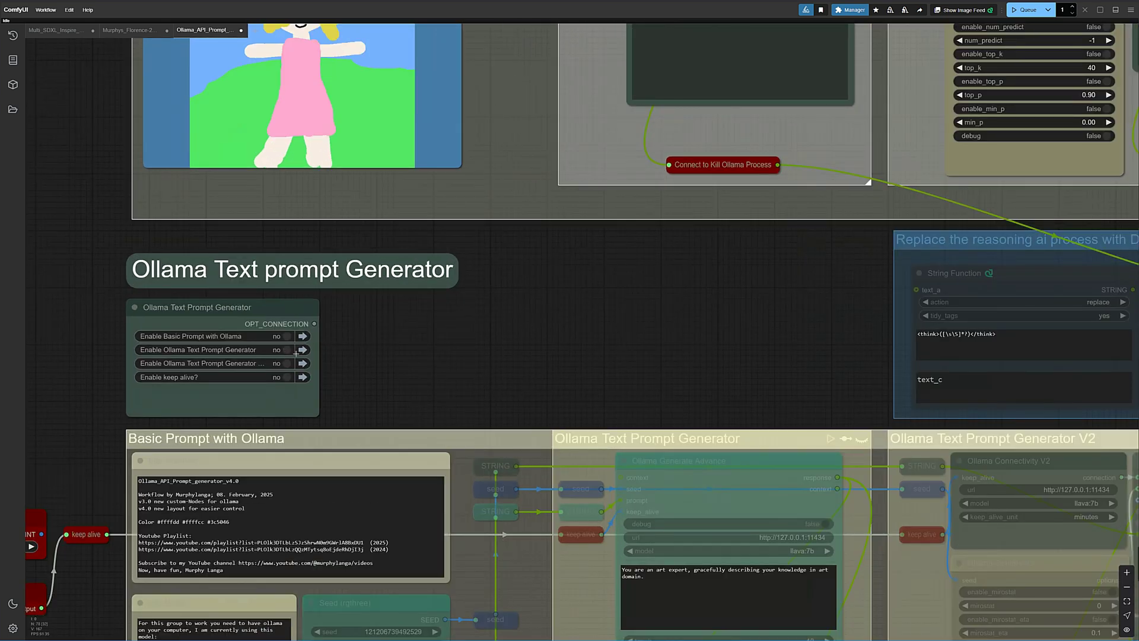
click(296, 337)
scroll(380, 349, down, 8)
drag(437, 351, 372, 238)
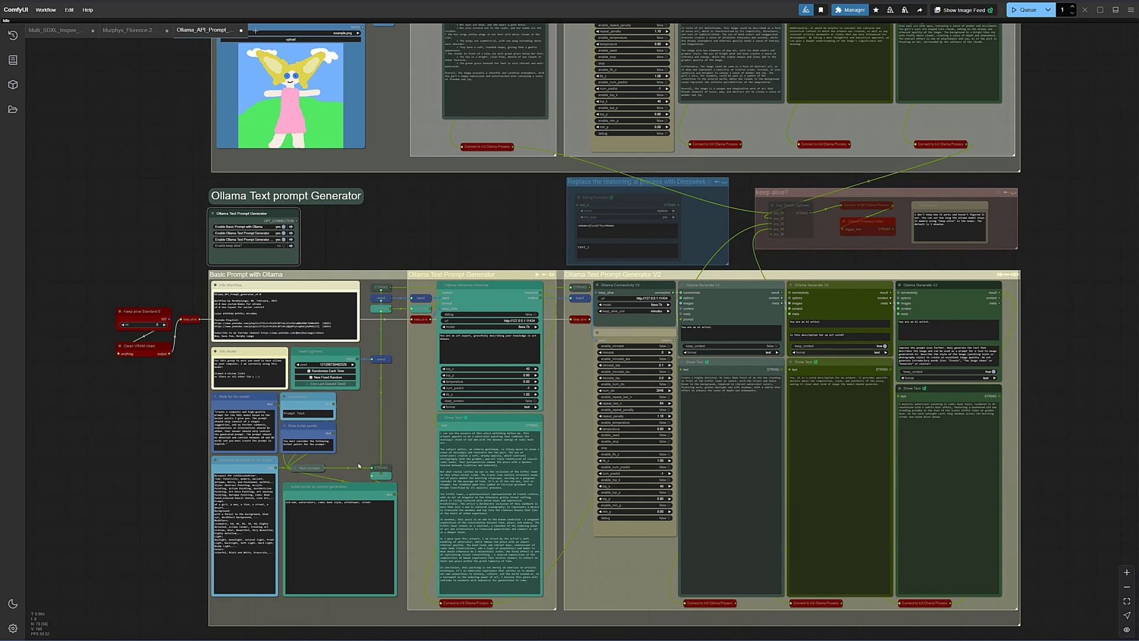
scroll(356, 452, up, 2)
scroll(359, 456, up, 1)
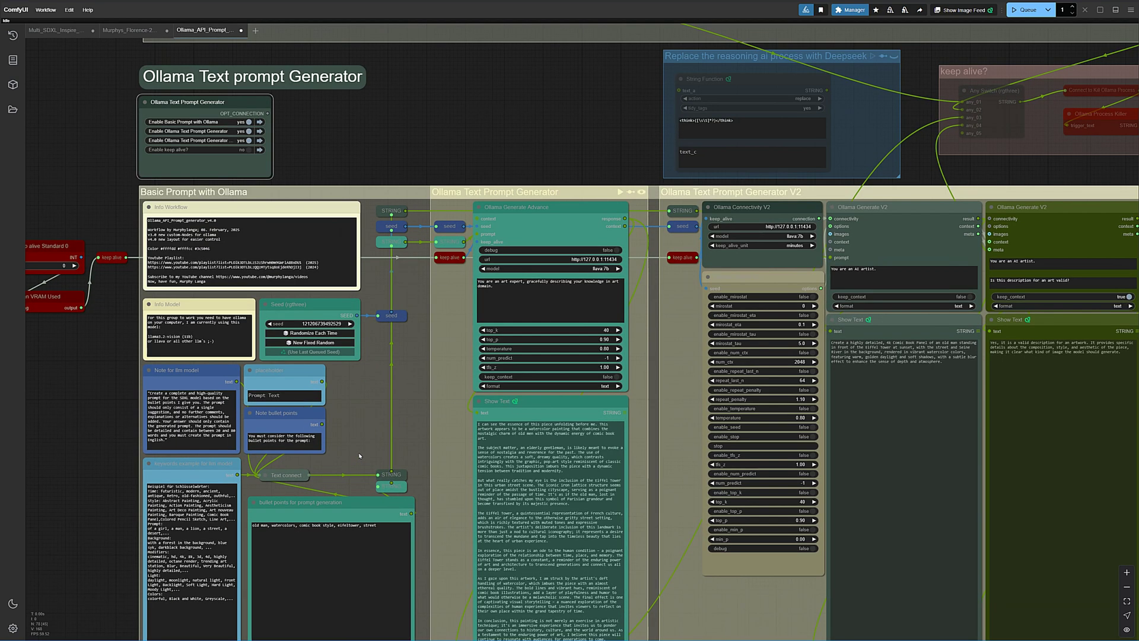
scroll(359, 455, down, 2)
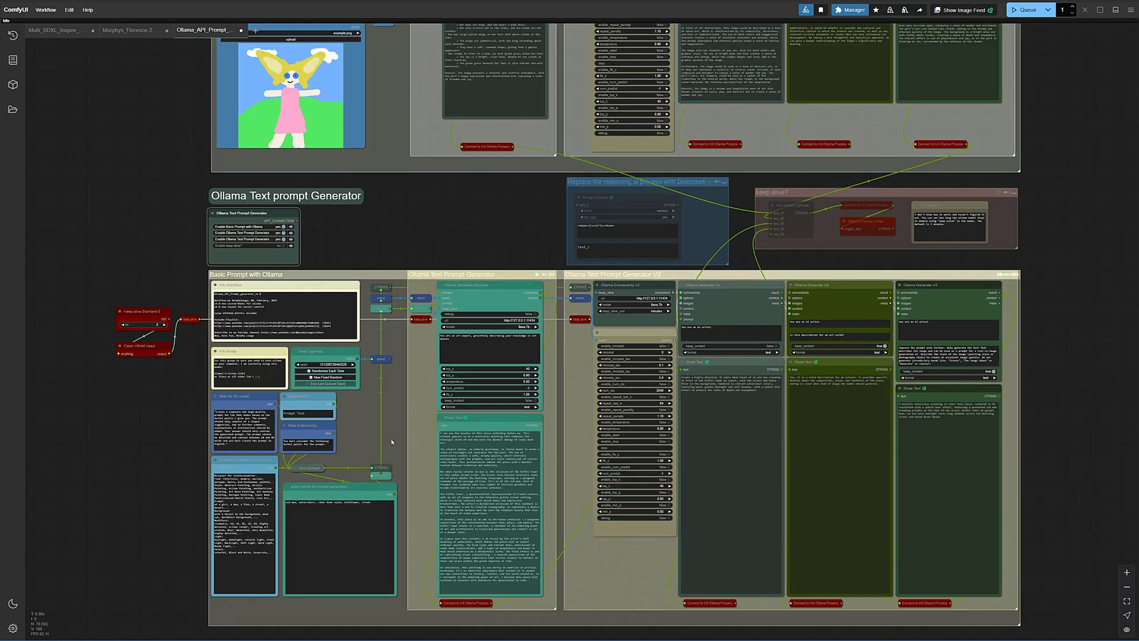